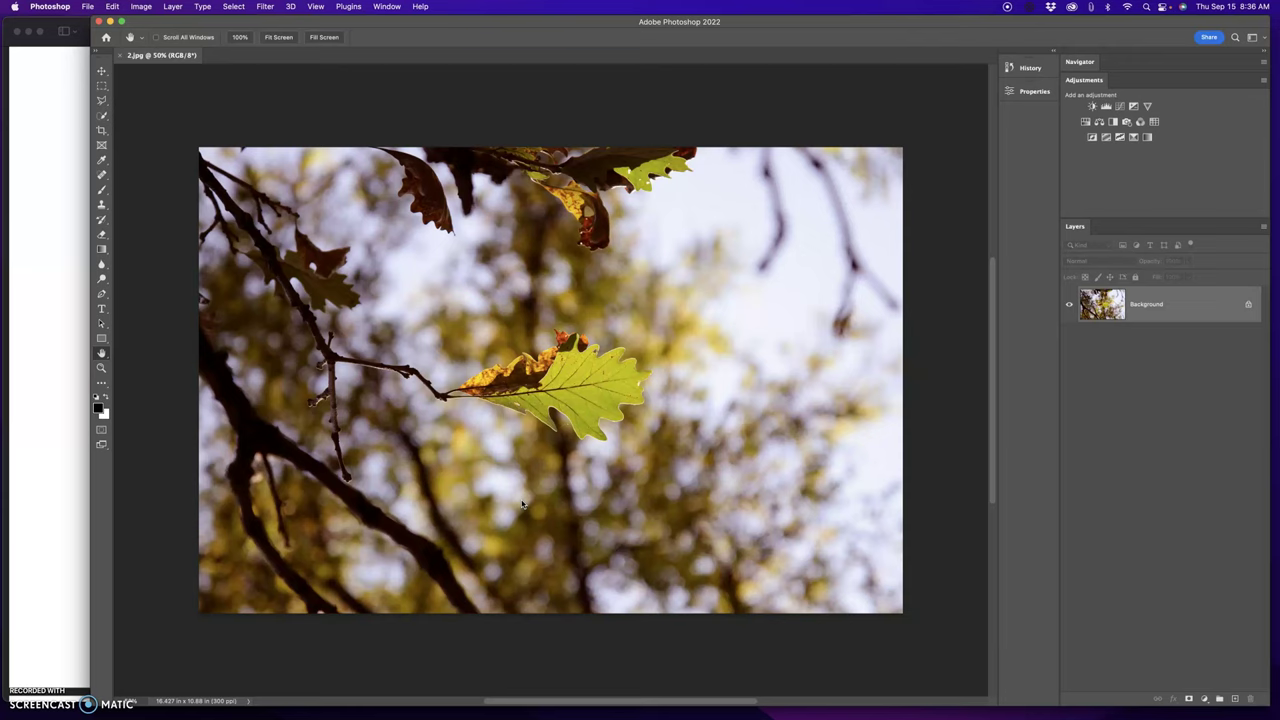
# Switch between the leaf photo and the Photography I Guide PDF, leaving the guide in front
pyautogui.click(398, 340)
pyautogui.click(66, 148)
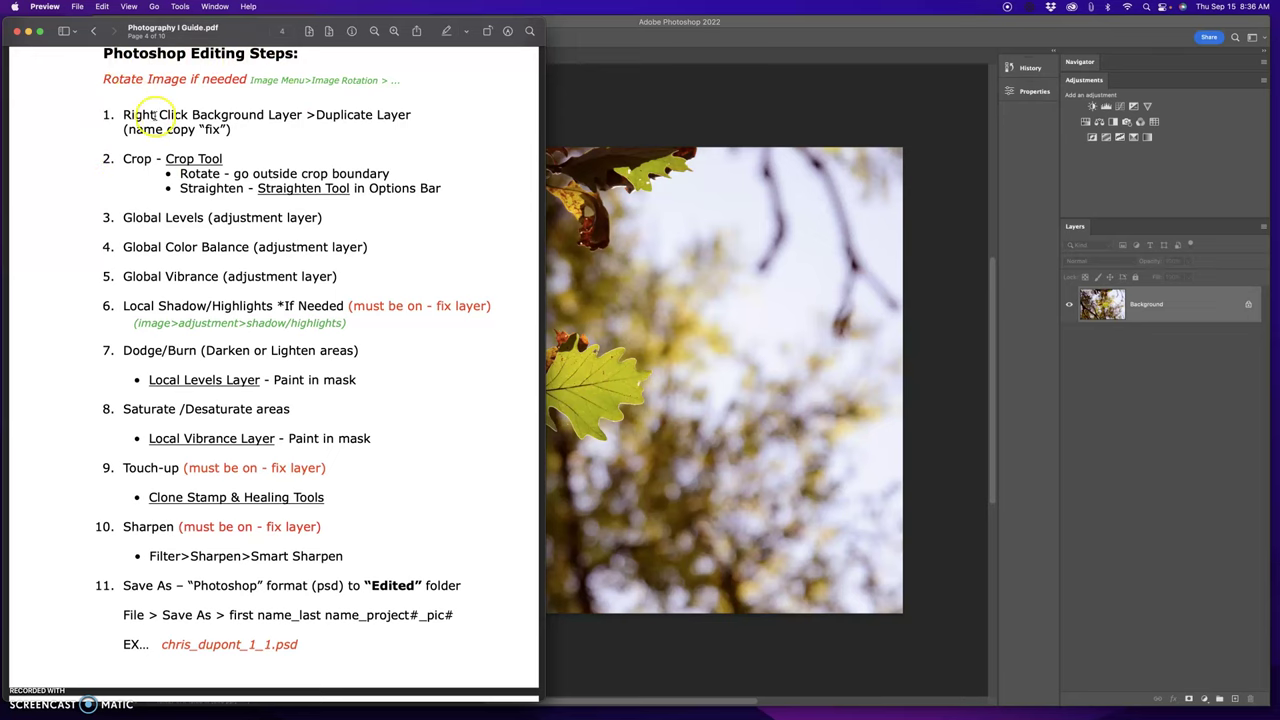
pyautogui.click(729, 89)
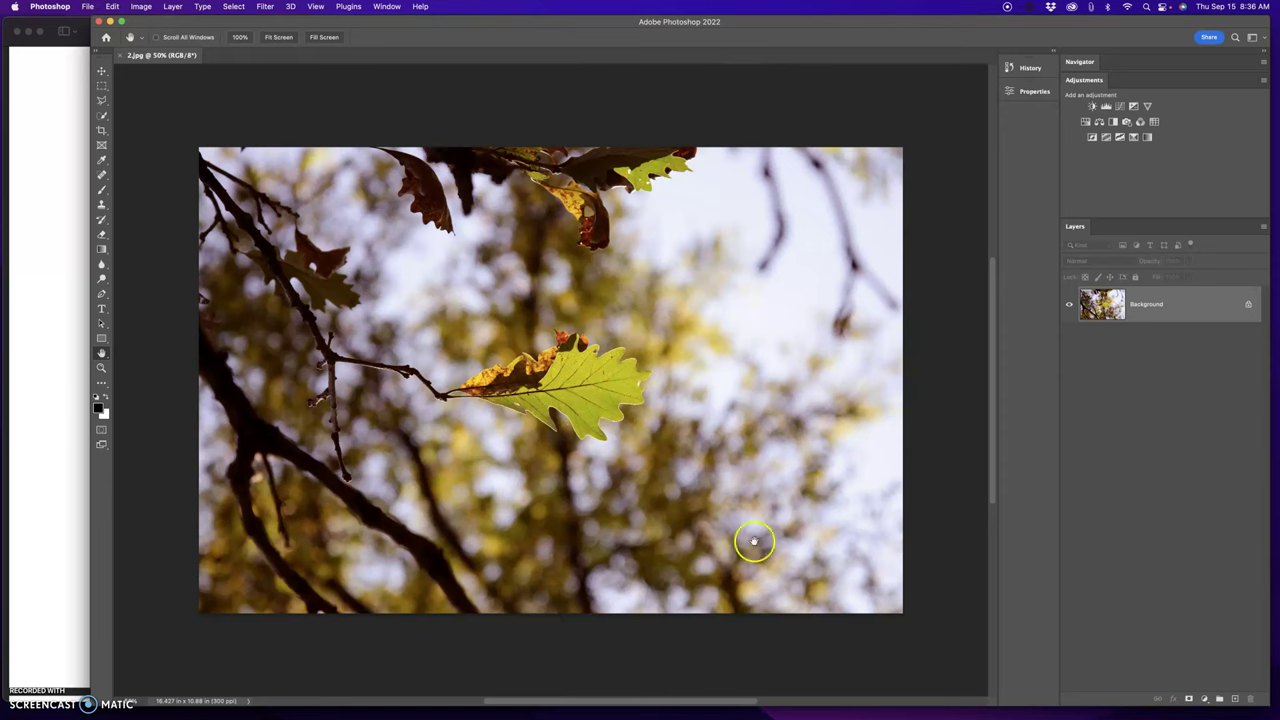
pyautogui.click(60, 137)
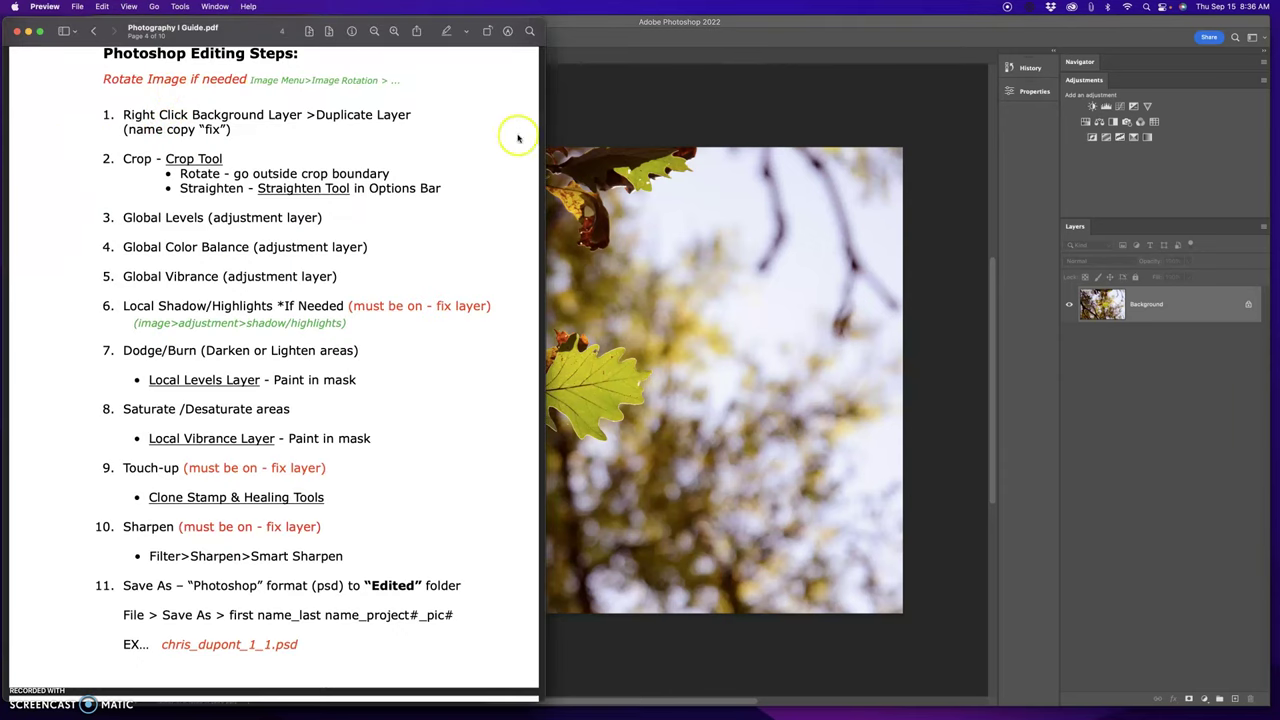
pyautogui.click(703, 244)
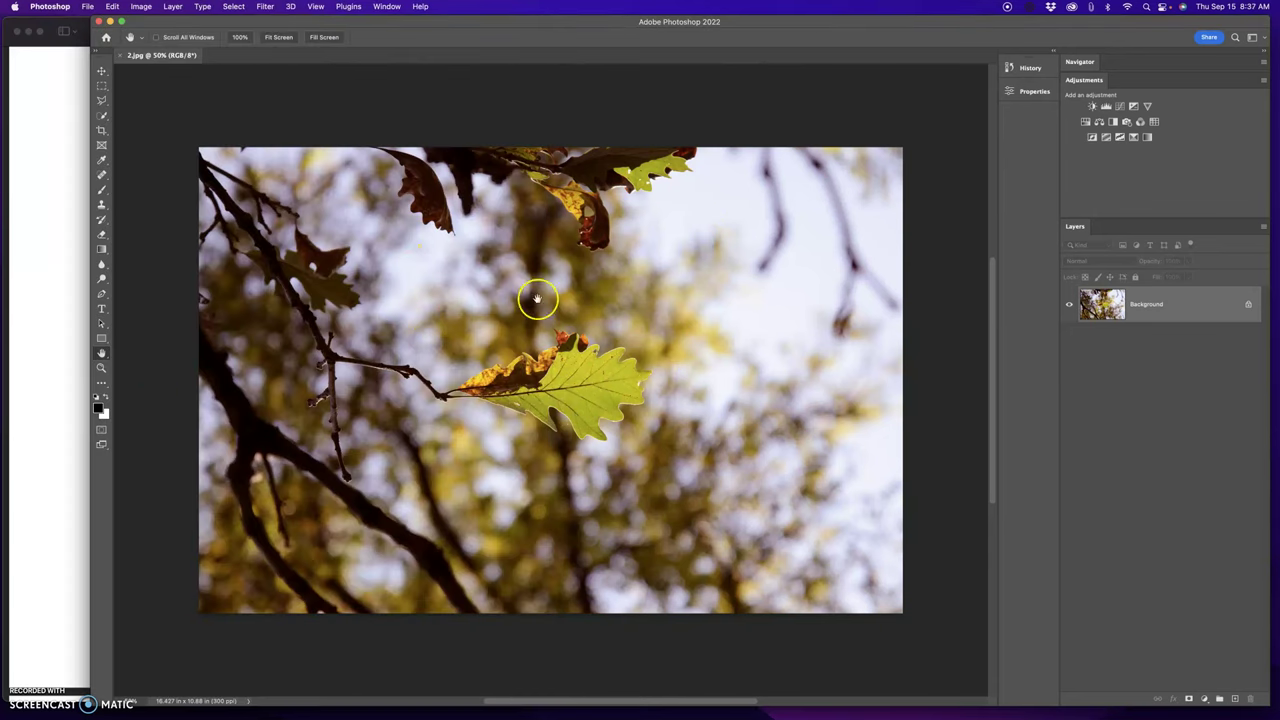
pyautogui.click(62, 190)
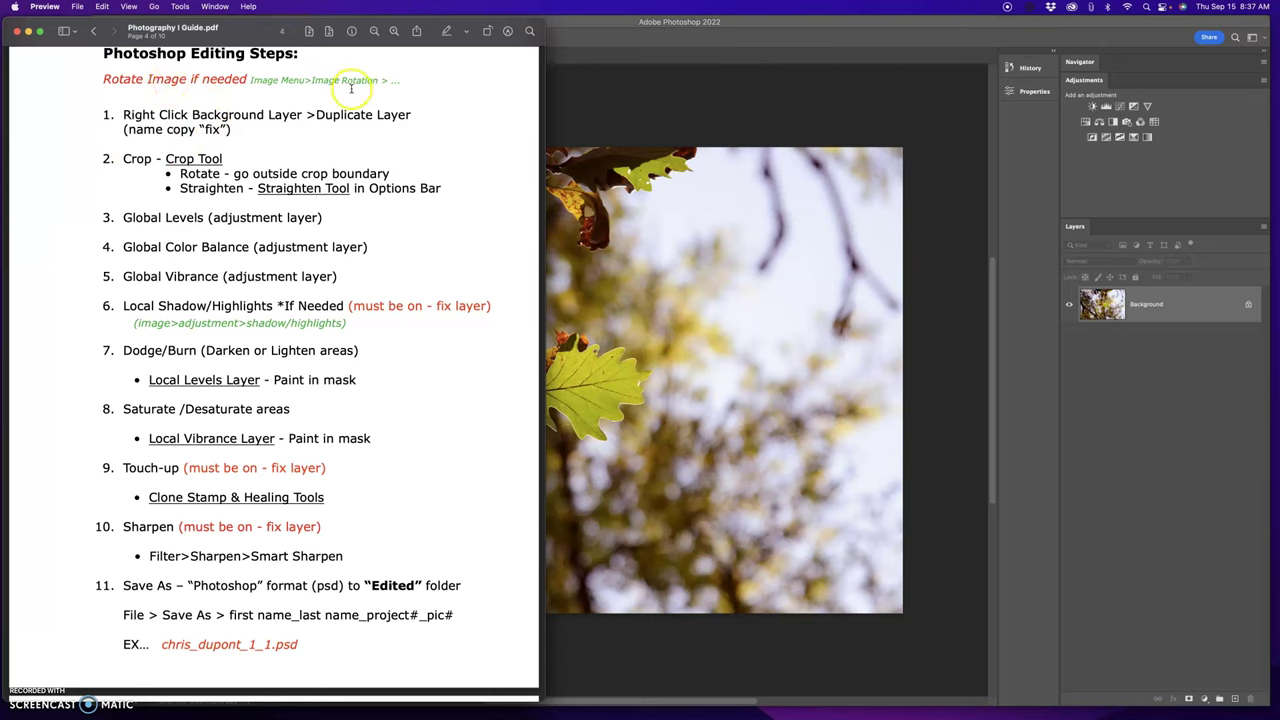
# Rotate the leaf photo 90° clockwise and fit the whole image on screen
pyautogui.click(607, 87)
pyautogui.click(141, 7)
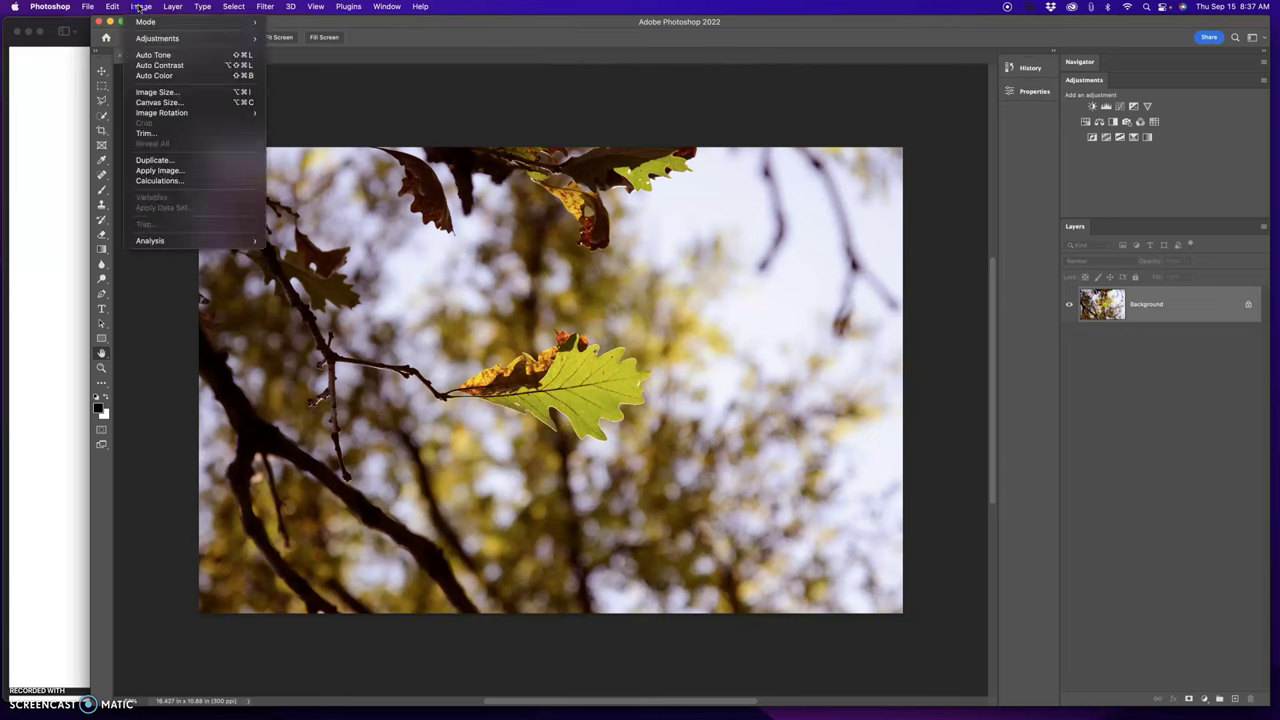
pyautogui.moveTo(180, 113)
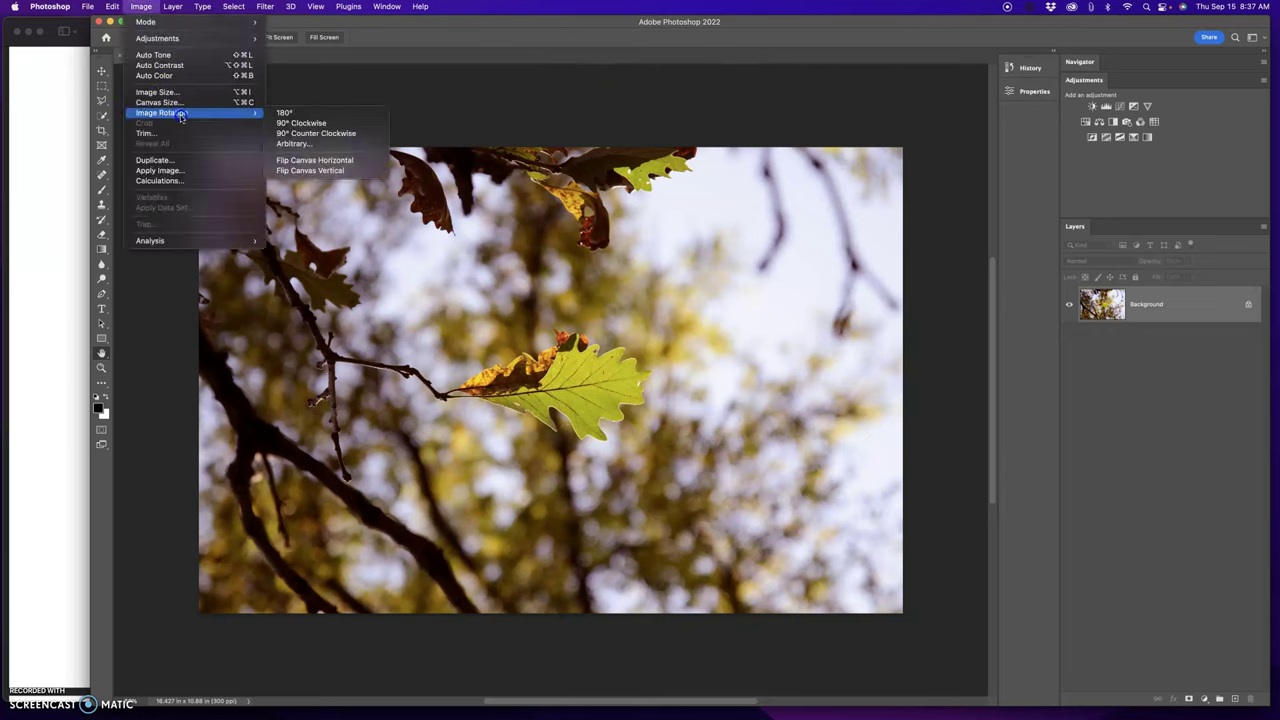
pyautogui.click(322, 123)
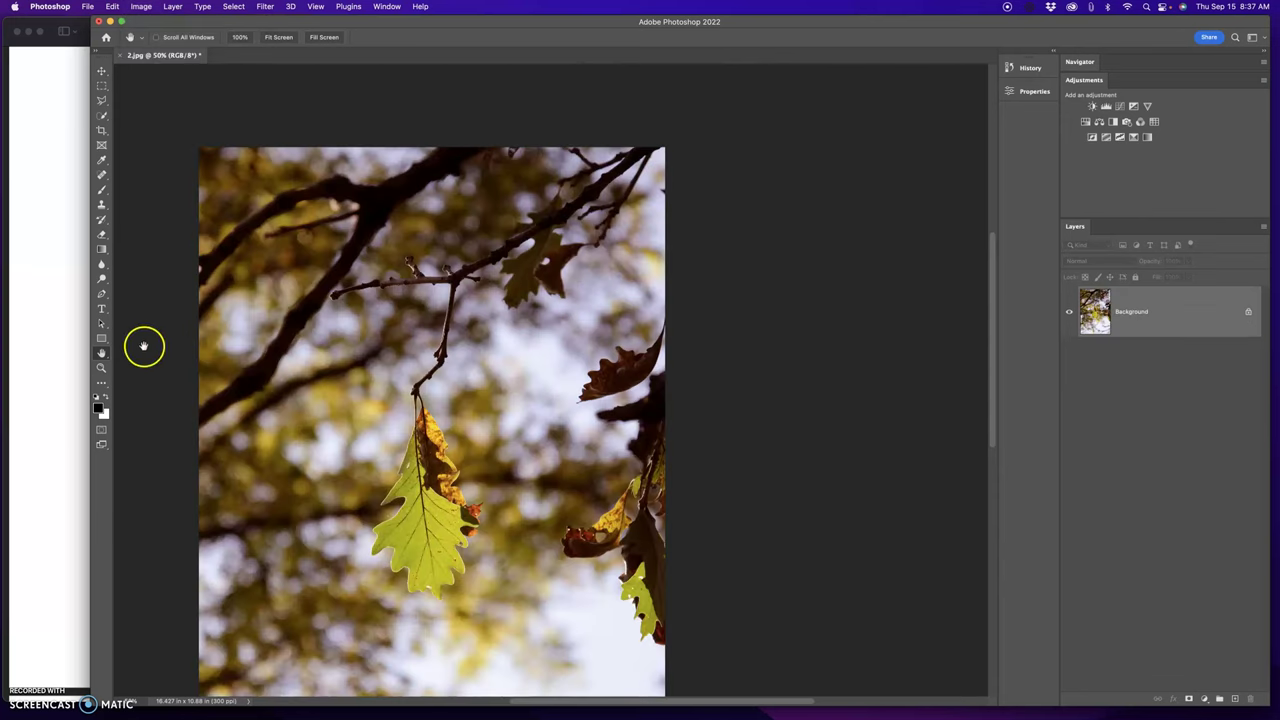
pyautogui.doubleClick(101, 354)
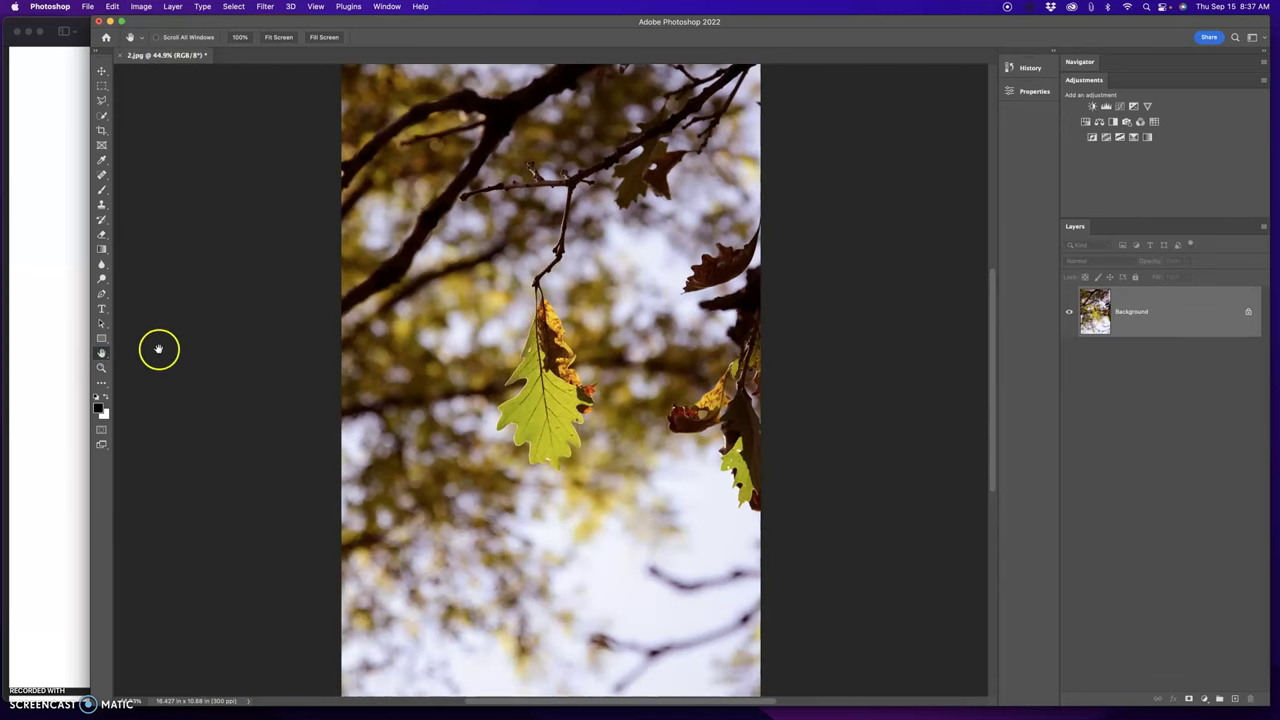
pyautogui.click(44, 239)
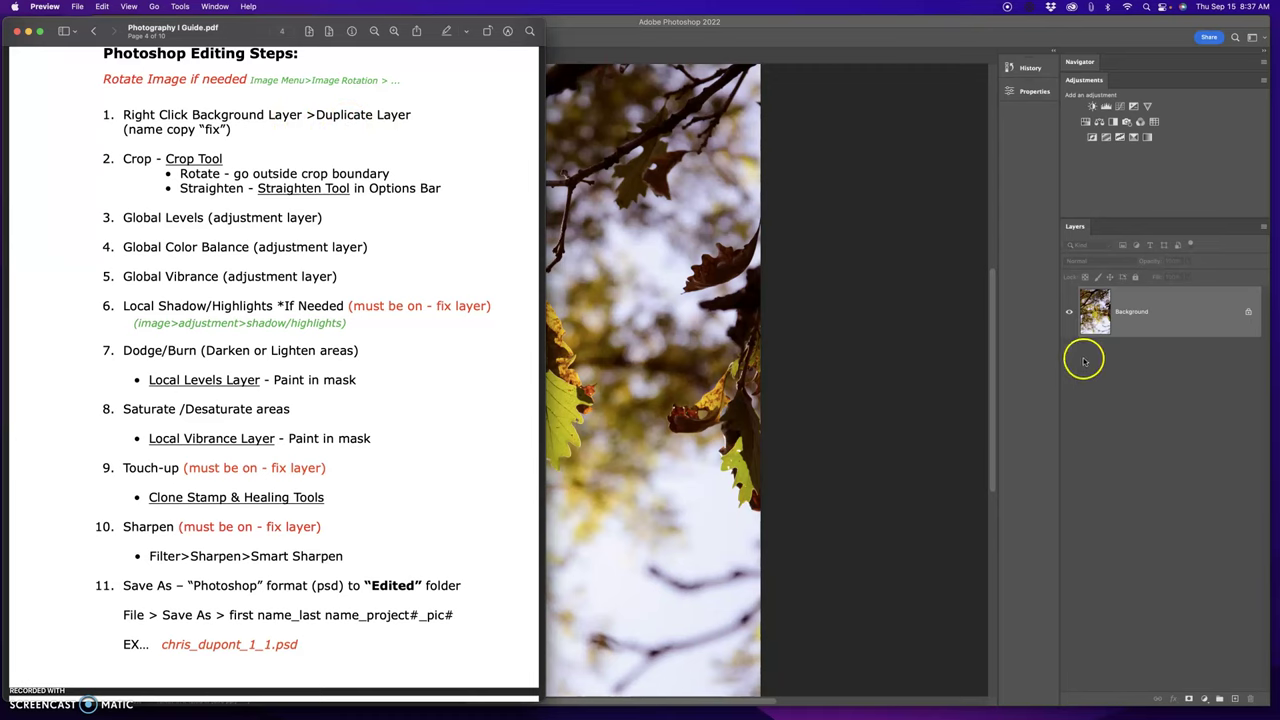
# Duplicate the Background layer as a new layer named 'Fix'
pyautogui.click(1178, 317)
pyautogui.rightClick(1181, 318)
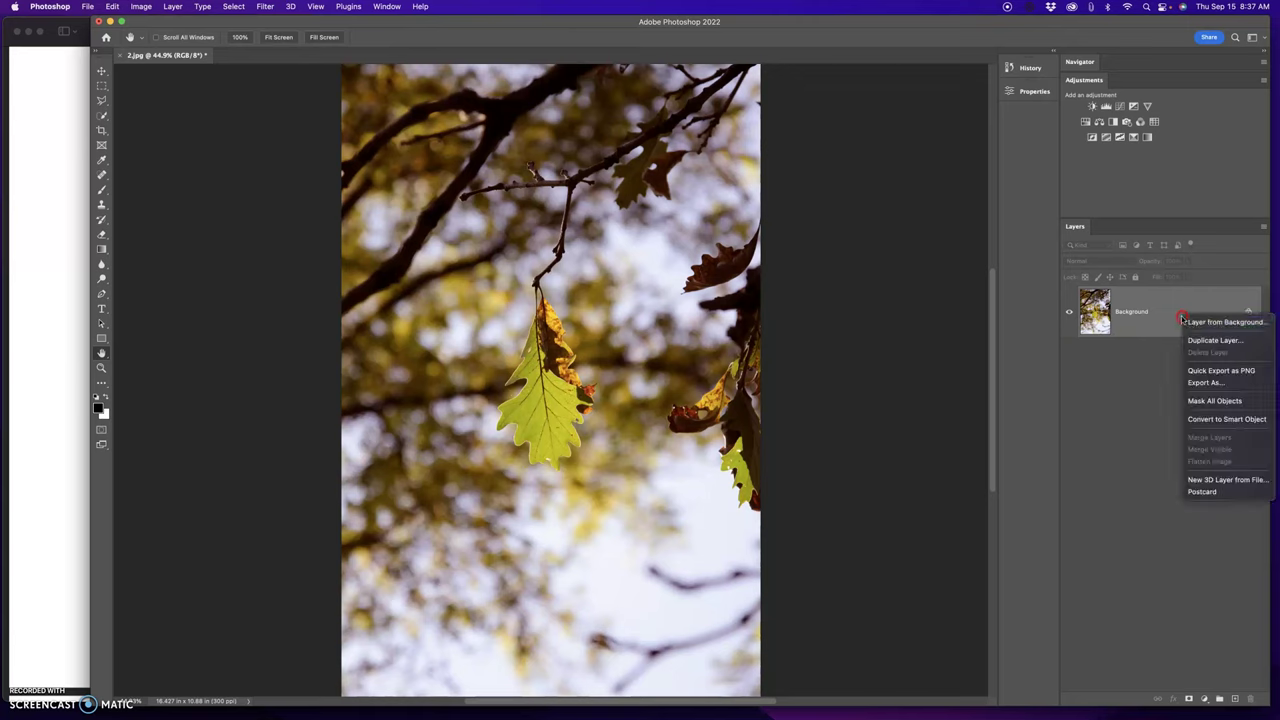
pyautogui.click(1193, 340)
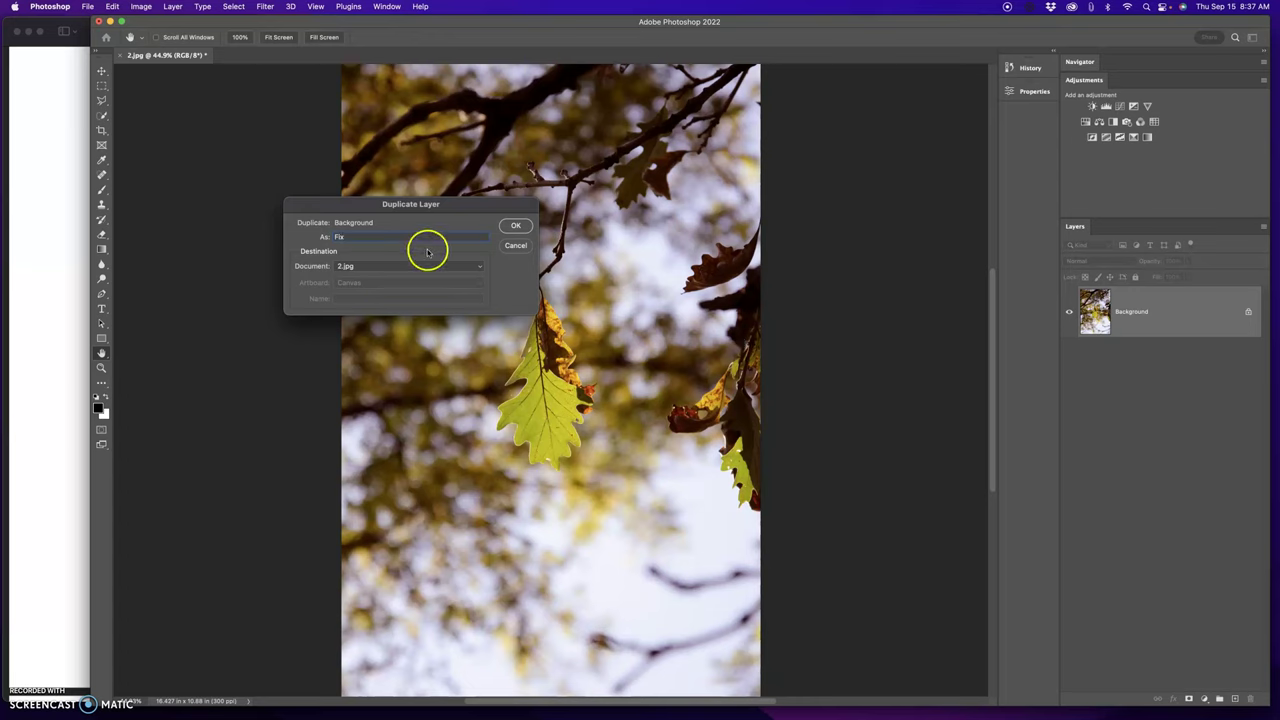
pyautogui.click(516, 225)
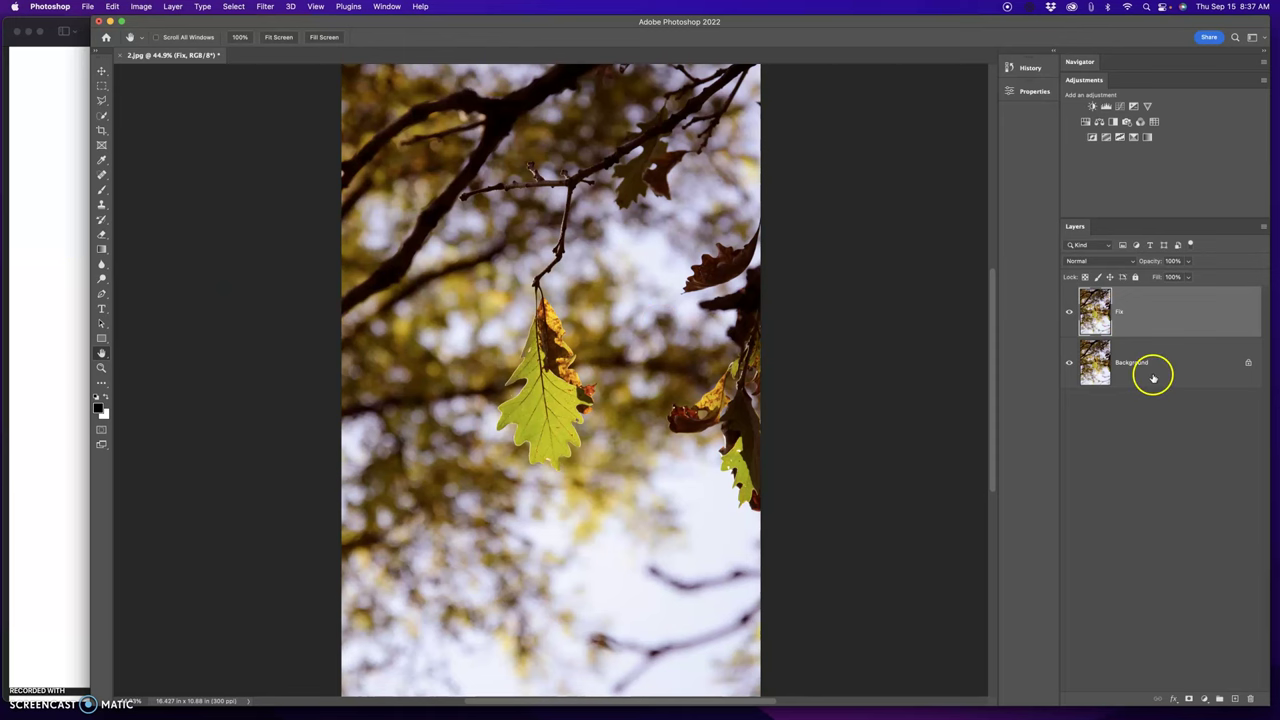
pyautogui.click(46, 197)
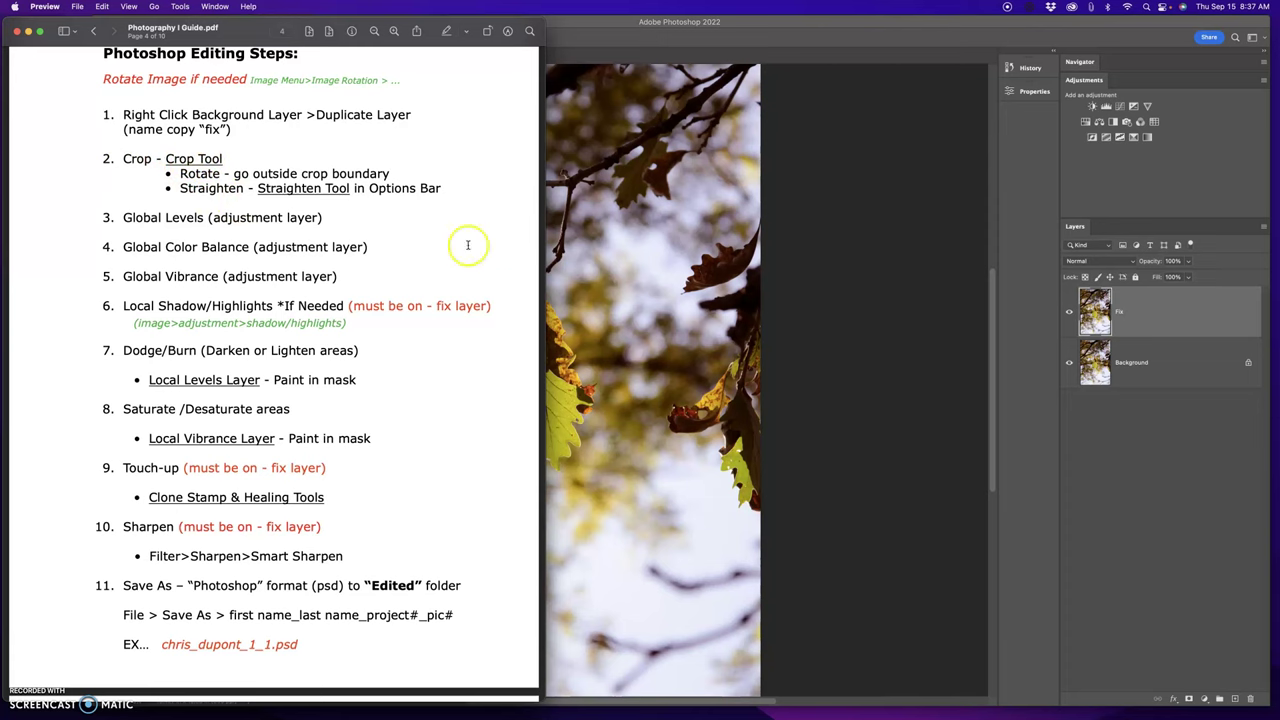
# Draw a crop frame around the hanging leaf, pulling in the right, top and bottom edges
pyautogui.click(680, 138)
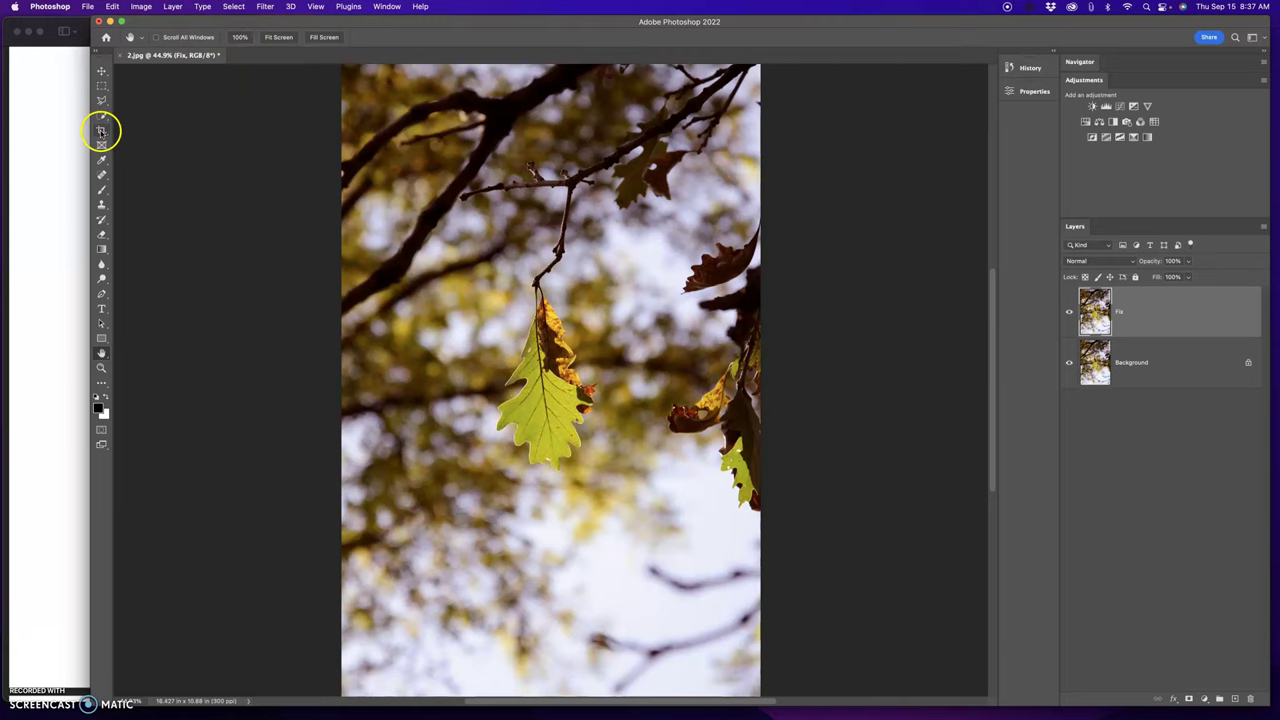
pyautogui.click(101, 131)
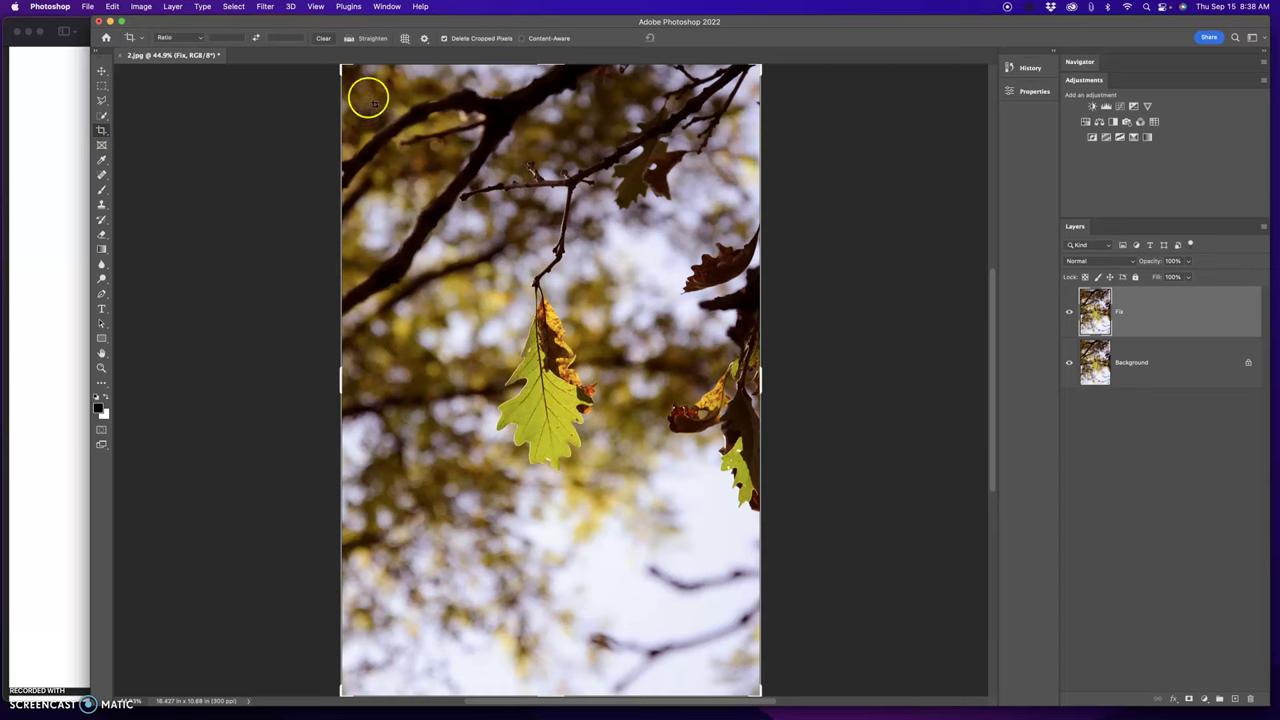
pyautogui.moveTo(365, 86); pyautogui.dragTo(672, 578)
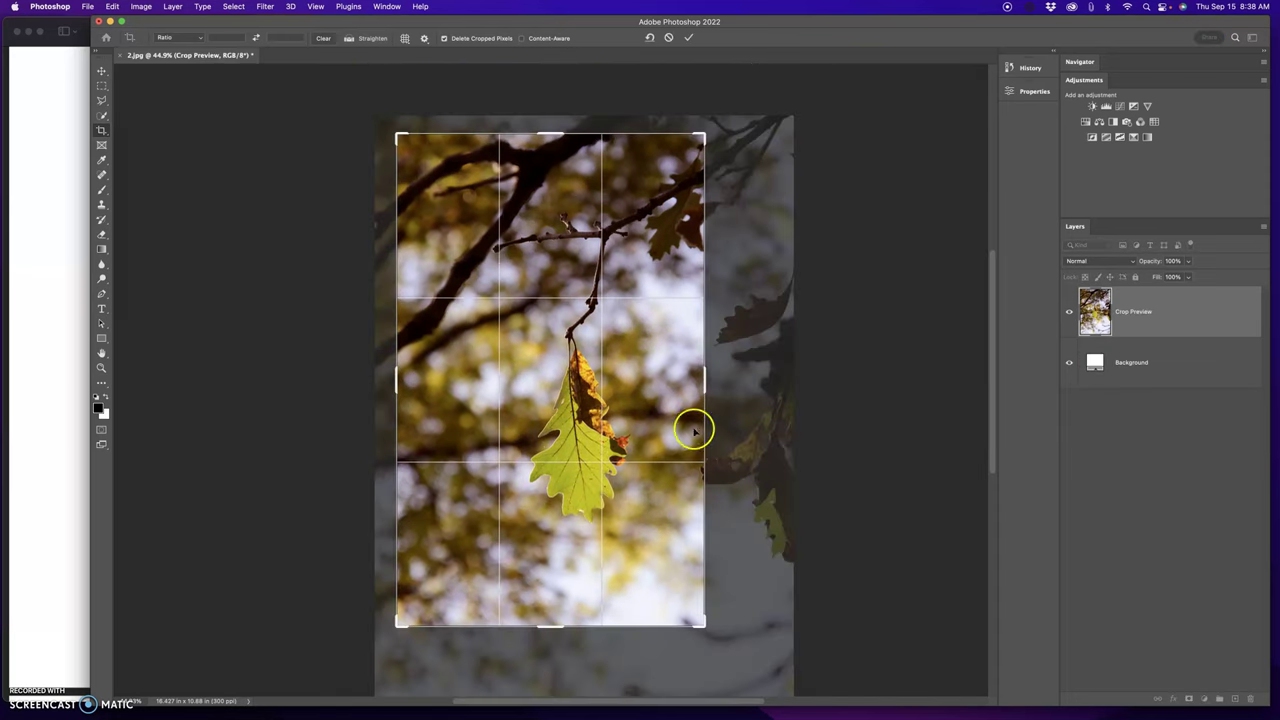
pyautogui.moveTo(703, 376); pyautogui.dragTo(705, 380)
pyautogui.moveTo(553, 135); pyautogui.dragTo(553, 157)
pyautogui.moveTo(547, 617); pyautogui.dragTo(548, 606)
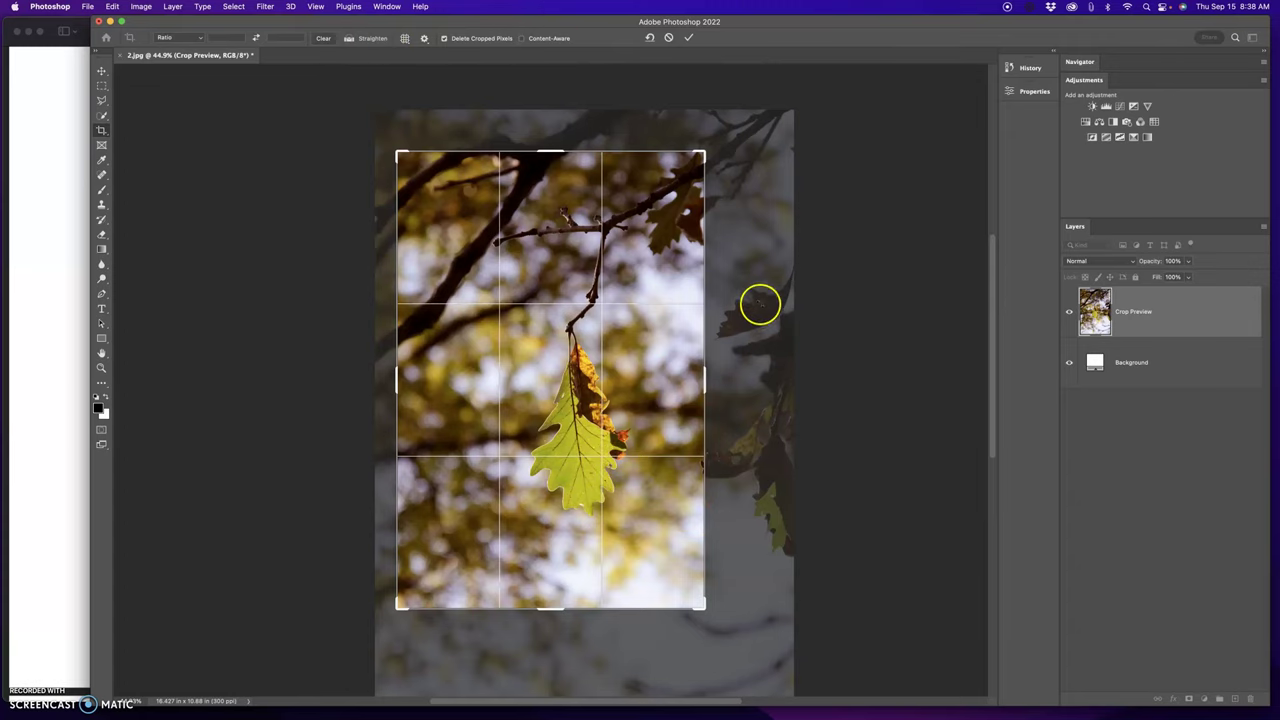
# Rotate the crop about 2.8° to straighten, refine its edges, apply it and fit to window
pyautogui.moveTo(762, 294); pyautogui.dragTo(762, 319)
pyautogui.moveTo(706, 383); pyautogui.dragTo(698, 388)
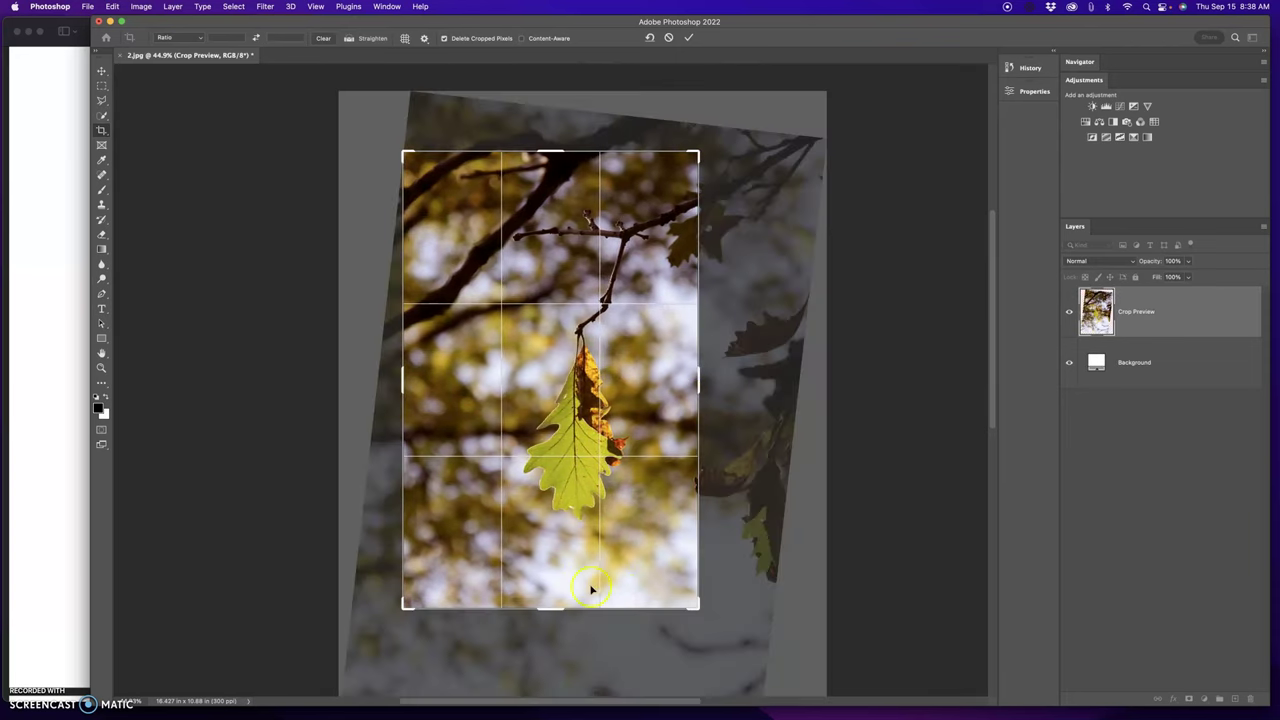
pyautogui.moveTo(560, 610); pyautogui.dragTo(557, 596)
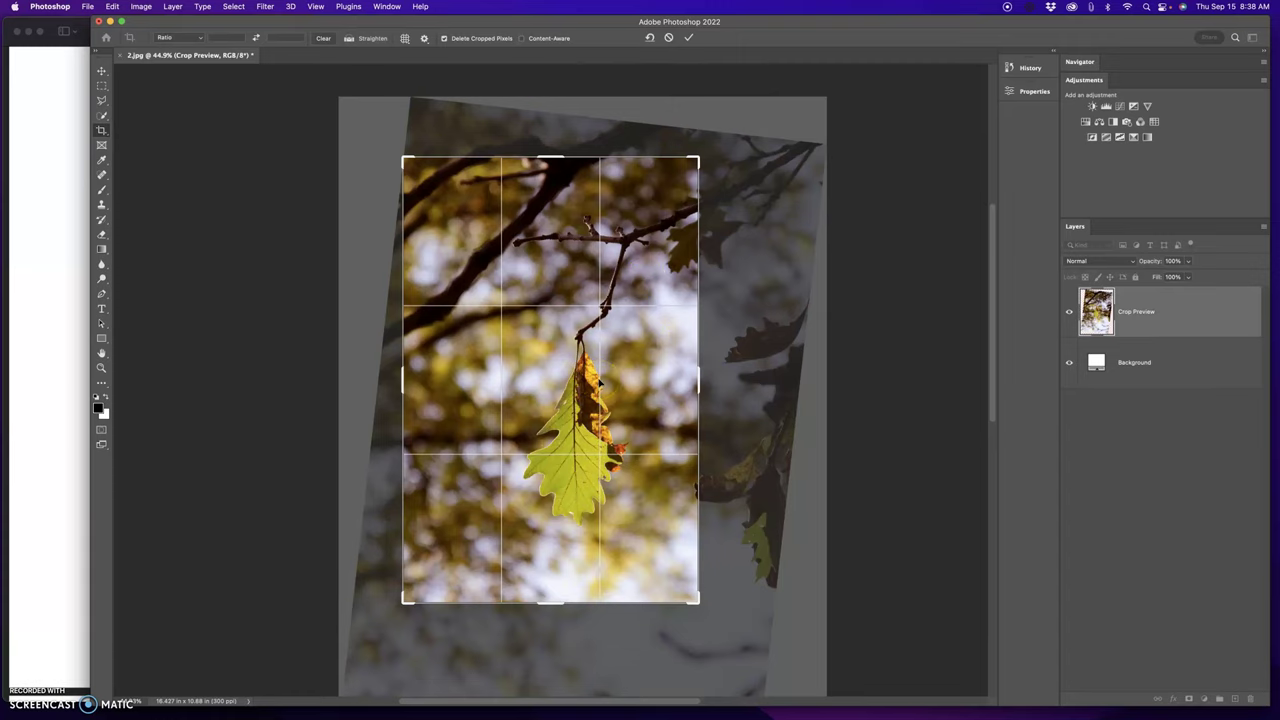
pyautogui.press('Return')
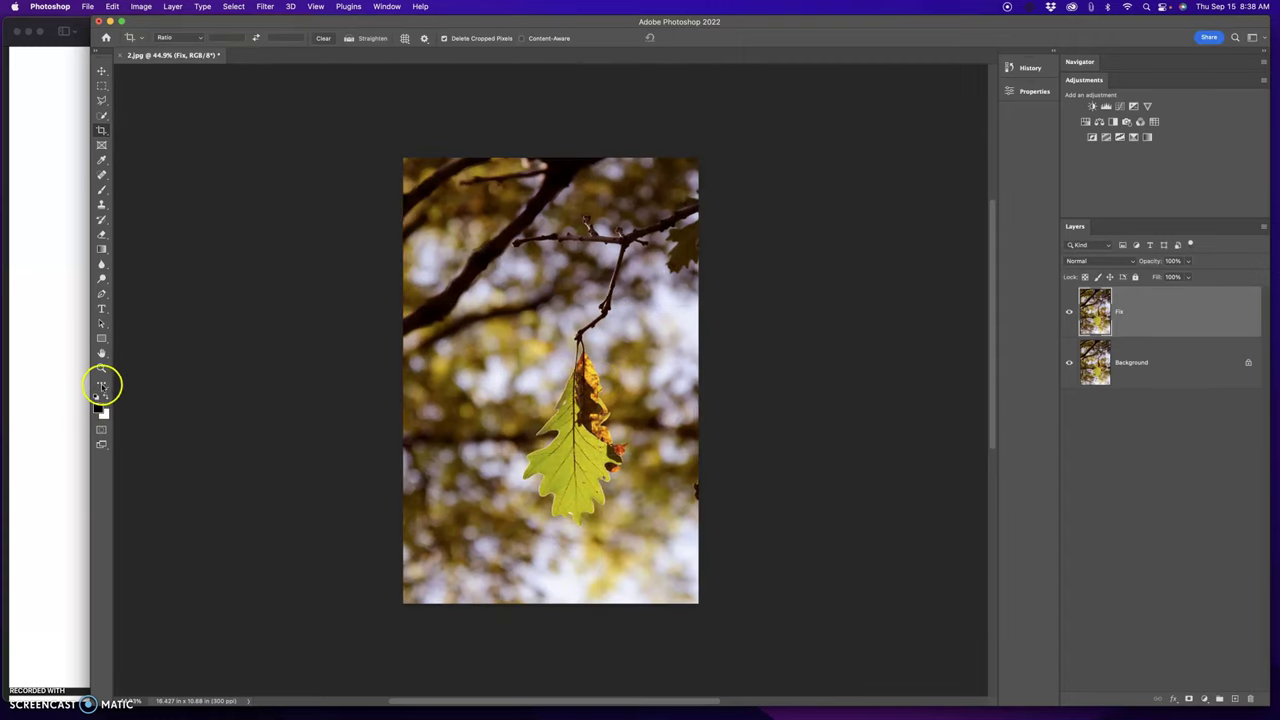
pyautogui.doubleClick(101, 354)
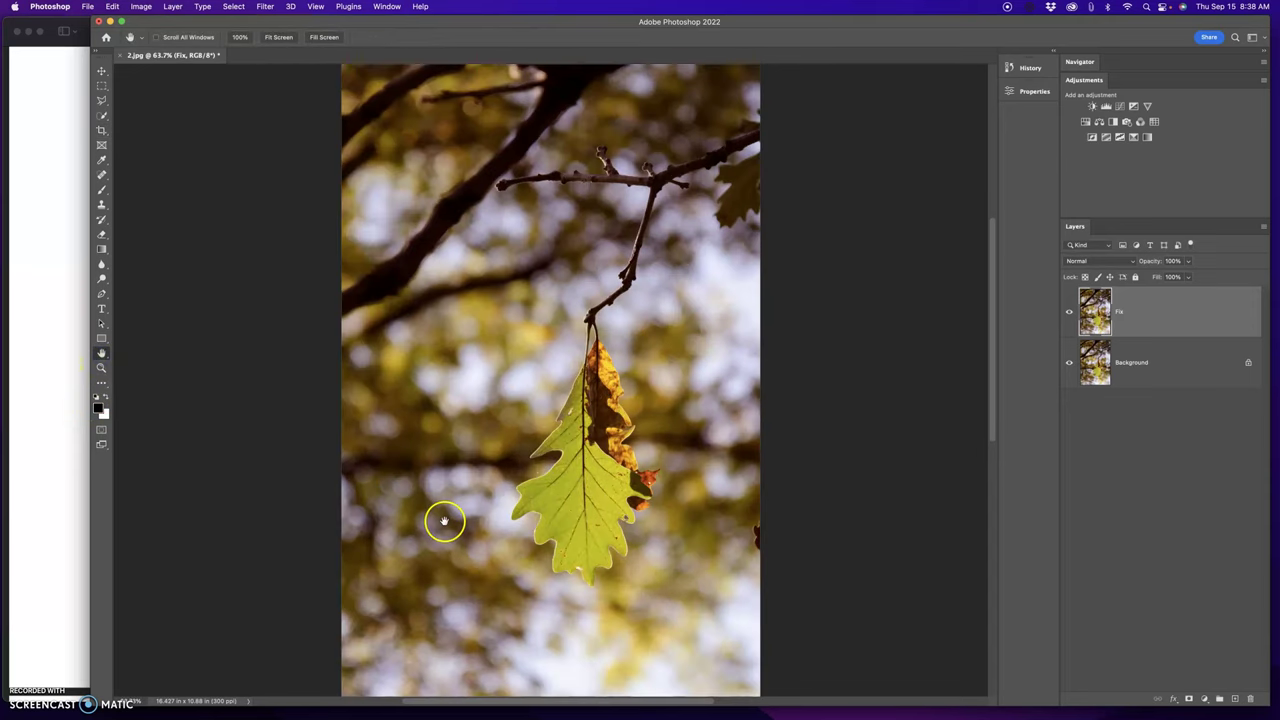
# Add a Levels adjustment layer with the midtone slider set to 0.85
pyautogui.click(54, 251)
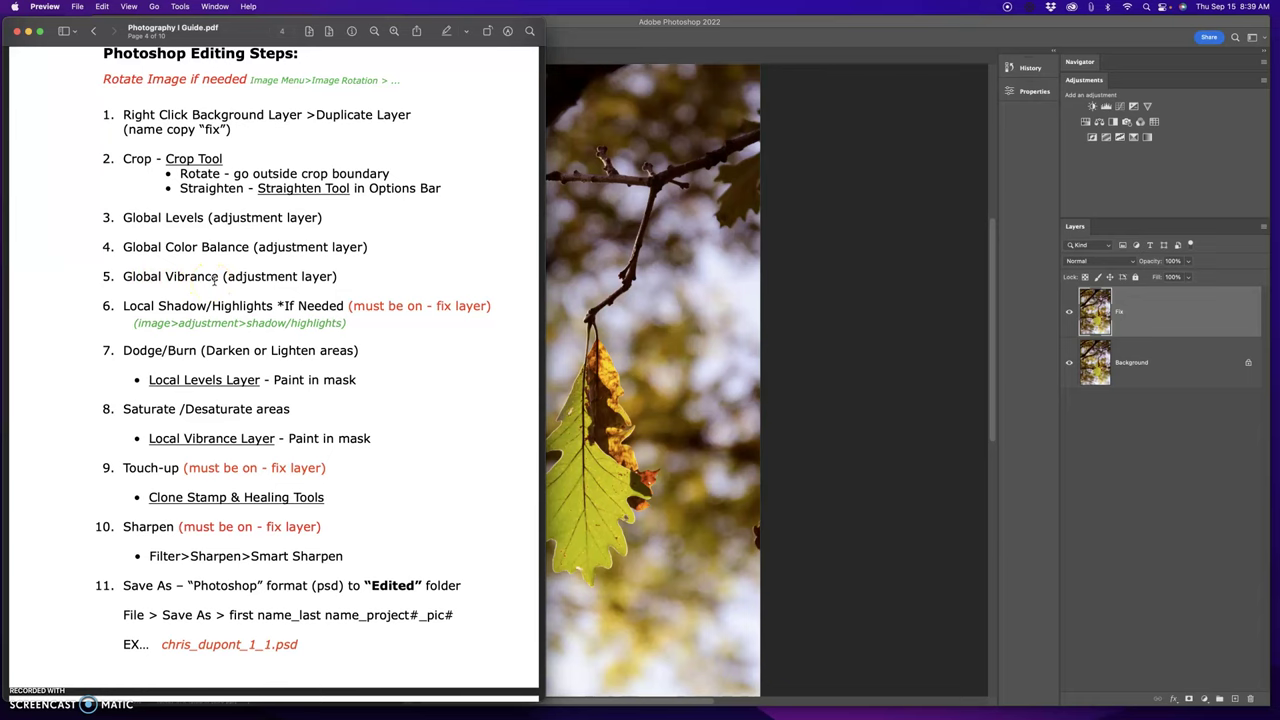
pyautogui.click(782, 193)
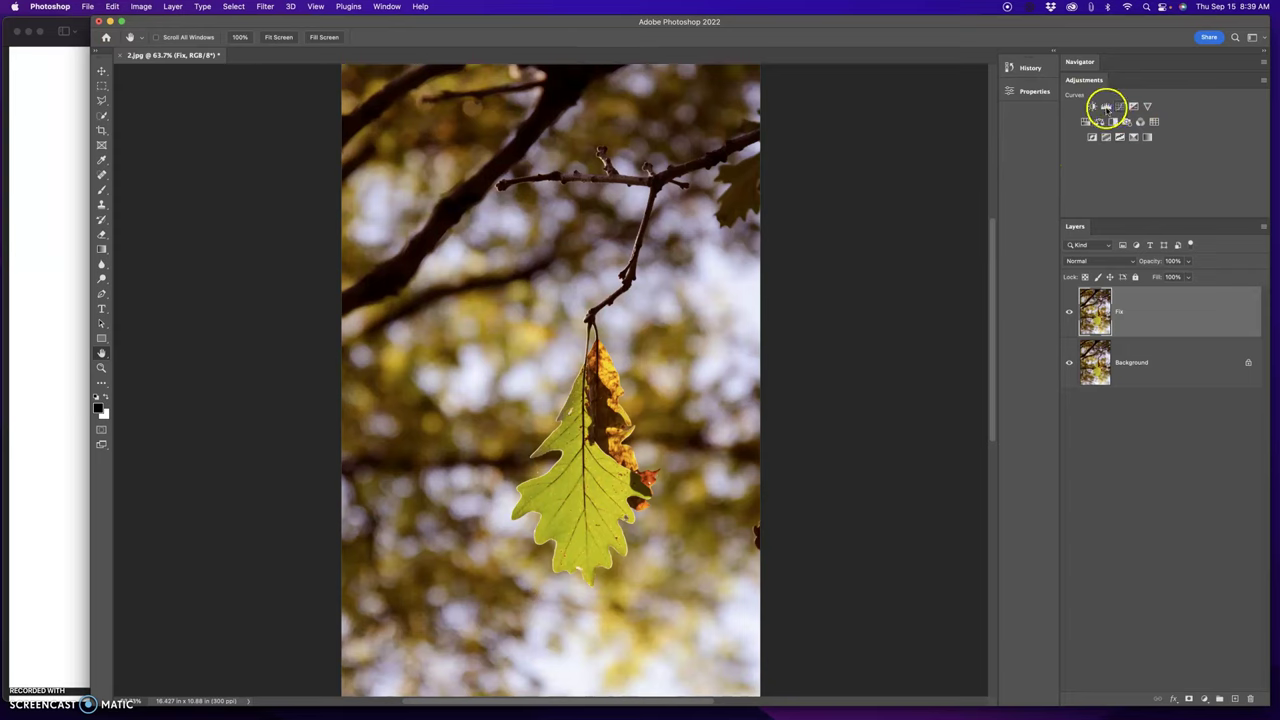
pyautogui.click(1105, 107)
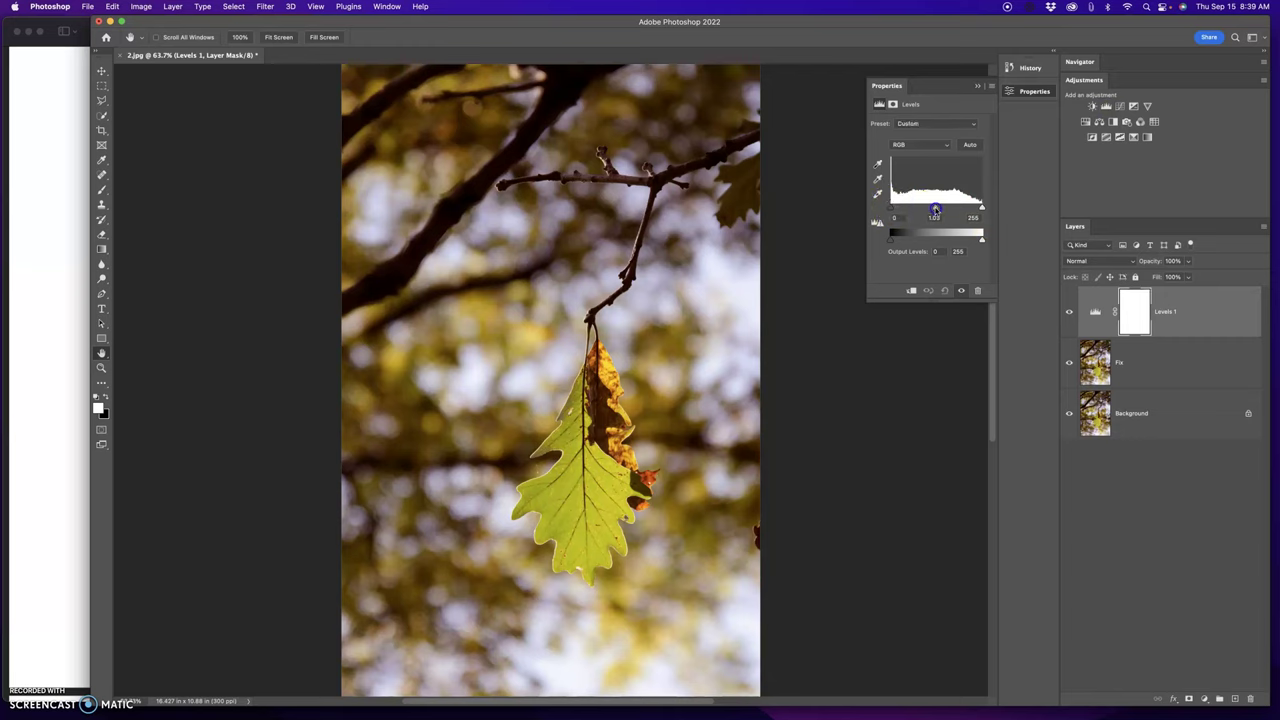
pyautogui.moveTo(935, 210); pyautogui.dragTo(940, 210)
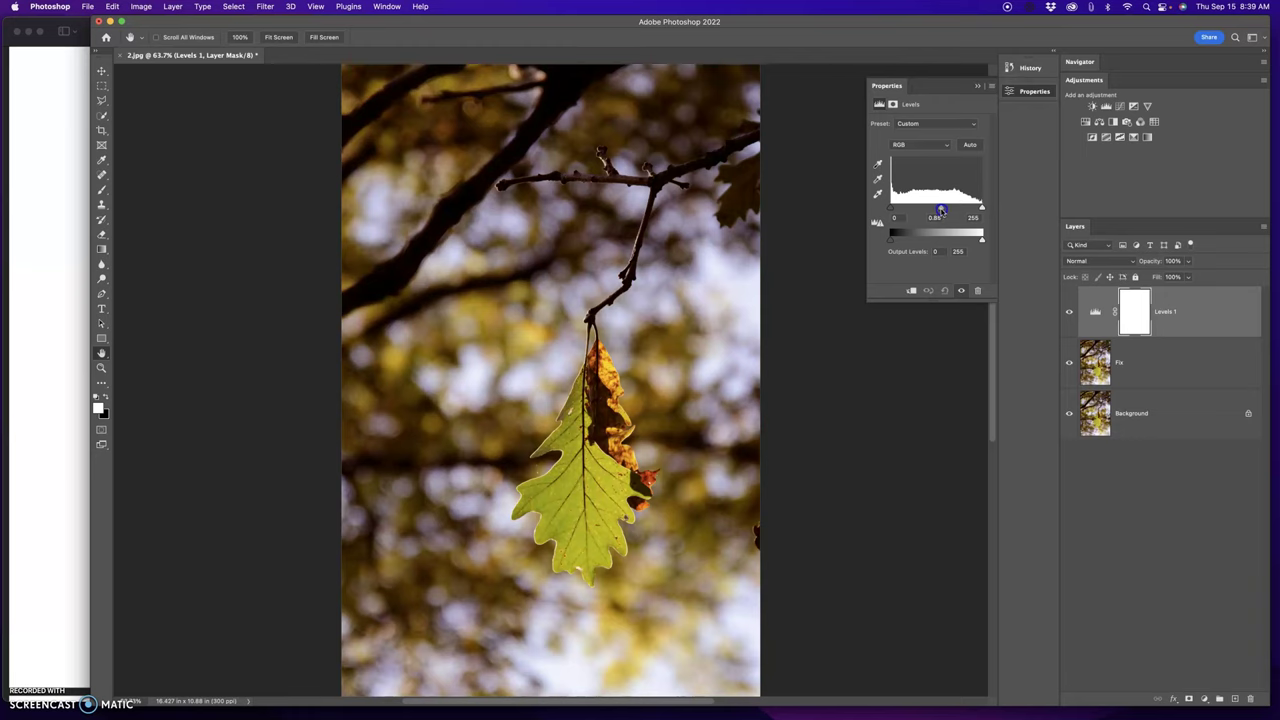
# Add a Color Balance layer with midtones at -8 cyan–red and +13 yellow–blue, toggling visibility to compare
pyautogui.click(979, 88)
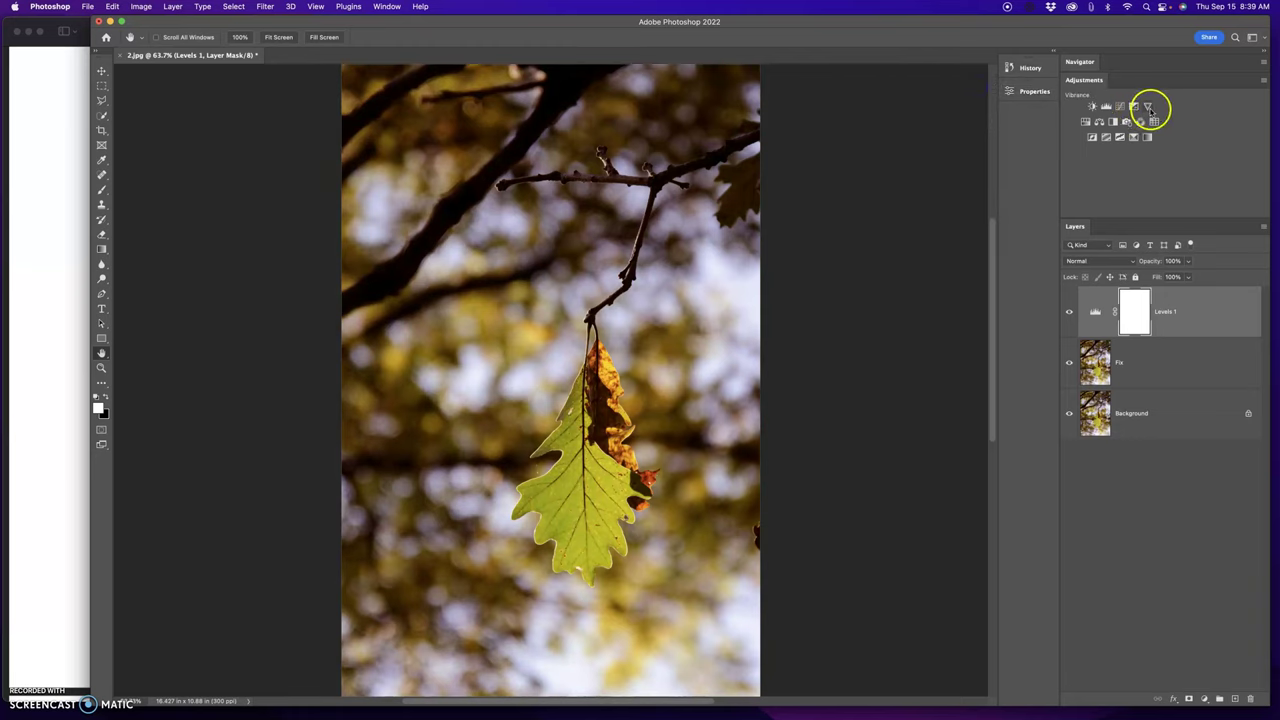
pyautogui.click(1102, 125)
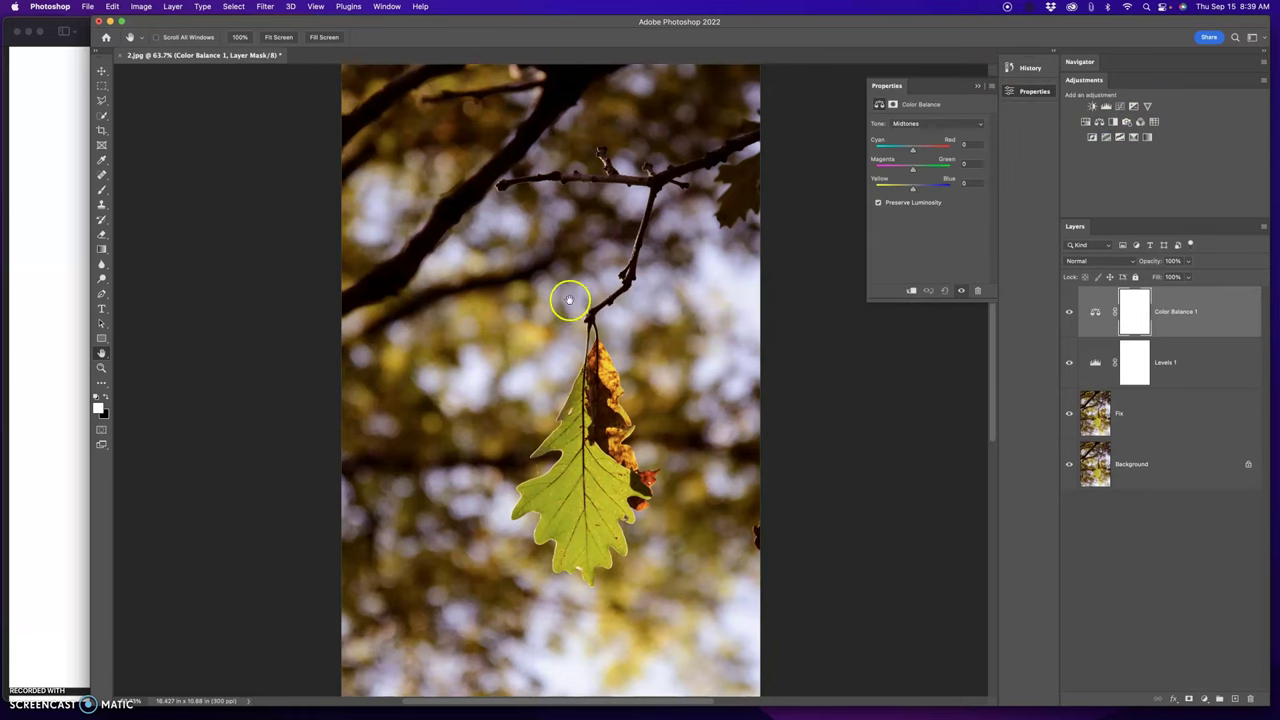
pyautogui.click(913, 155)
pyautogui.click(913, 190)
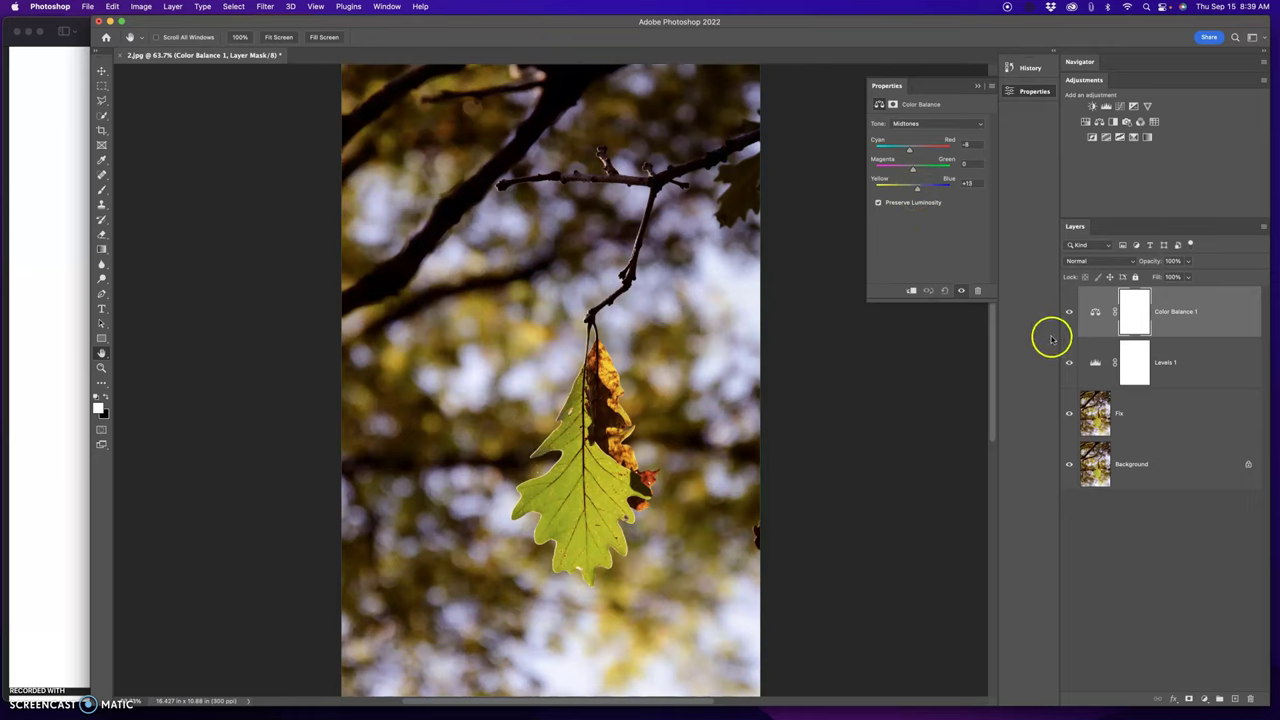
pyautogui.click(1069, 312)
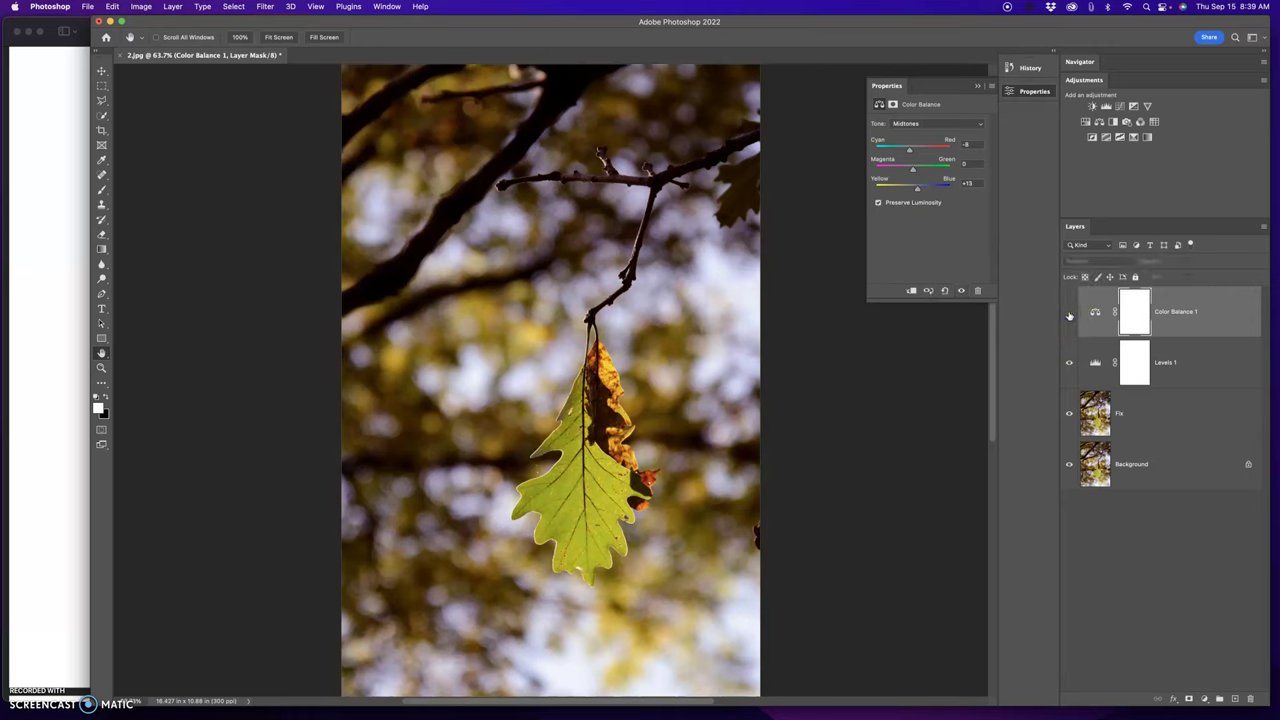
pyautogui.click(1069, 313)
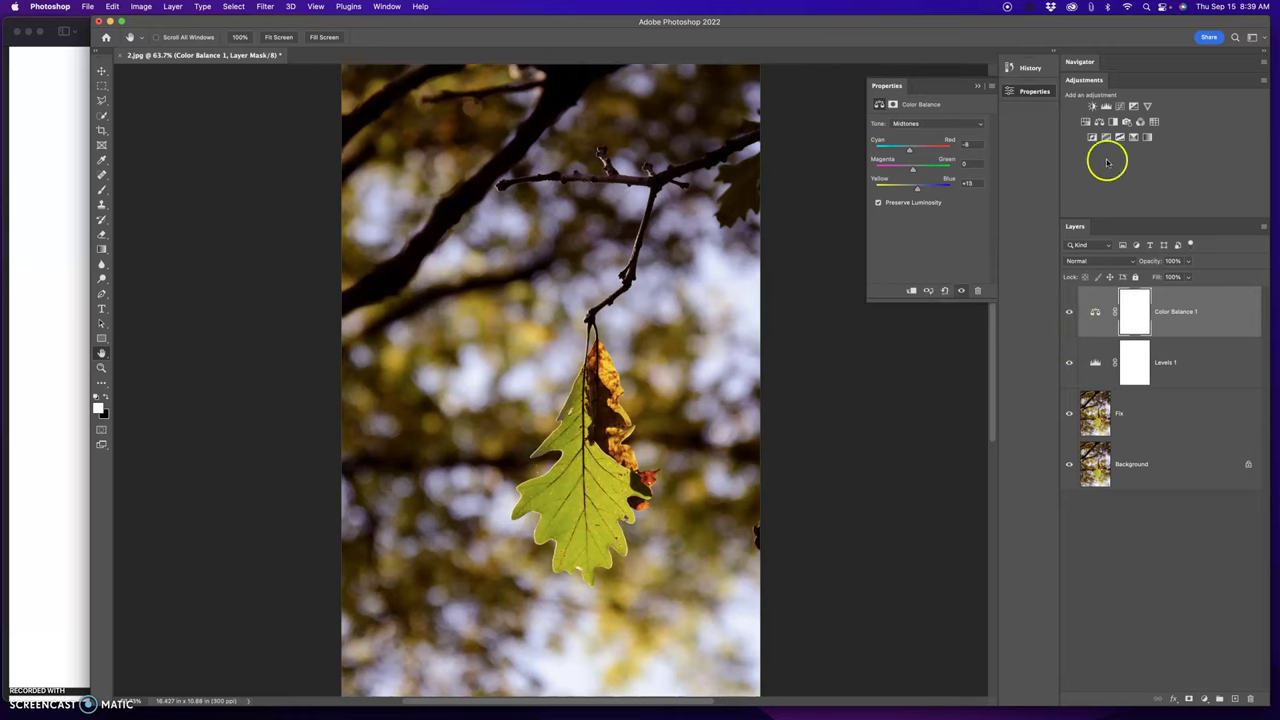
# Add a Vibrance adjustment layer set to Vibrance +2 and Saturation +9
pyautogui.click(1147, 106)
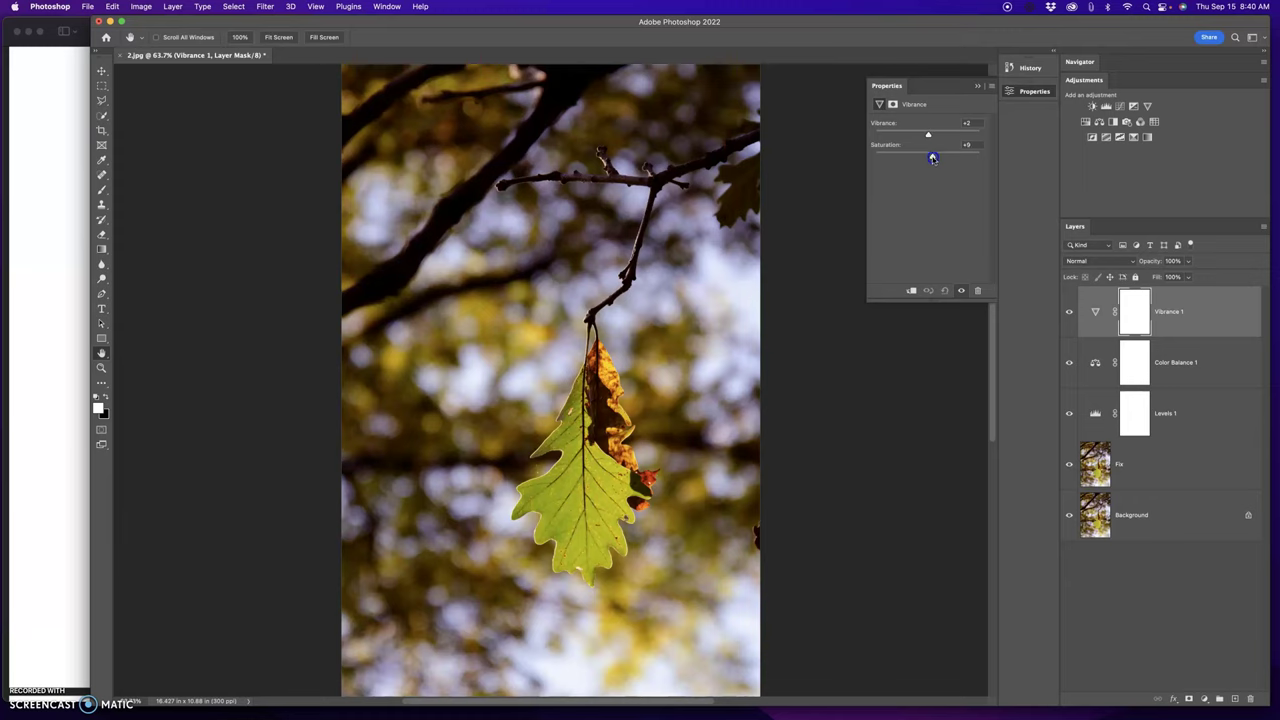
pyautogui.click(977, 86)
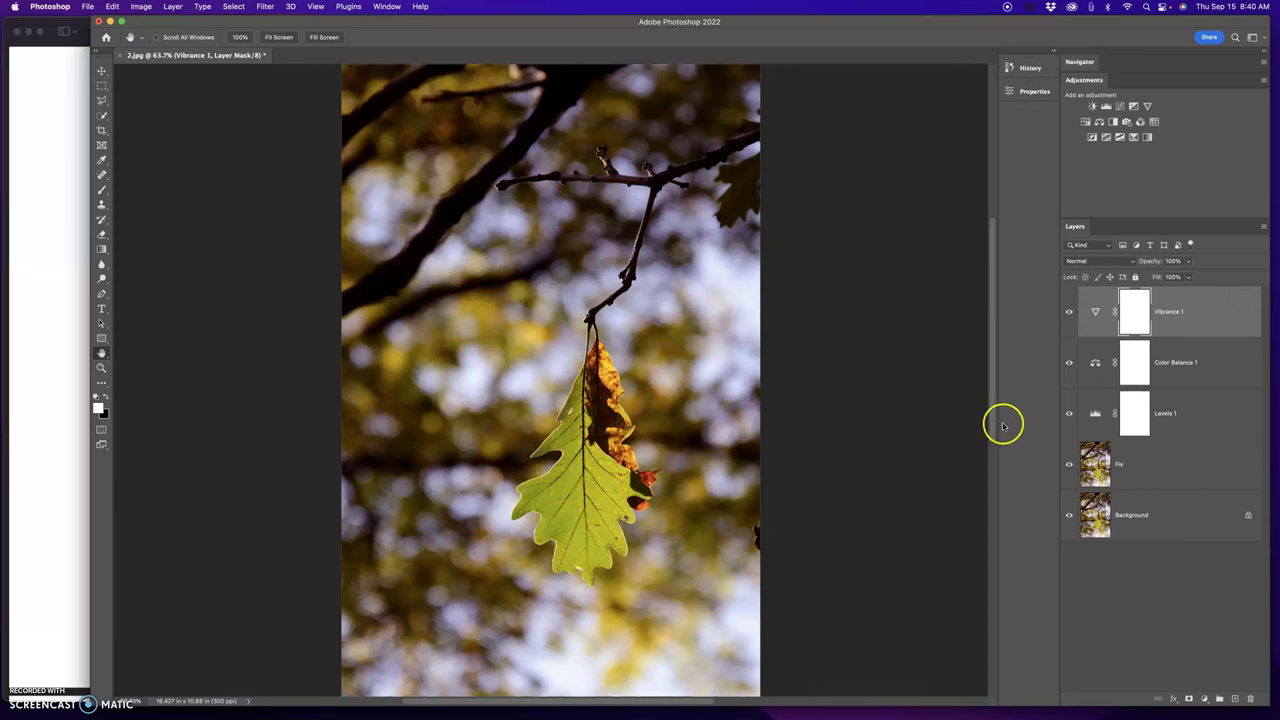
# Try Shadows/Highlights on the Fix layer with both amounts at 0, then cancel it
pyautogui.click(70, 194)
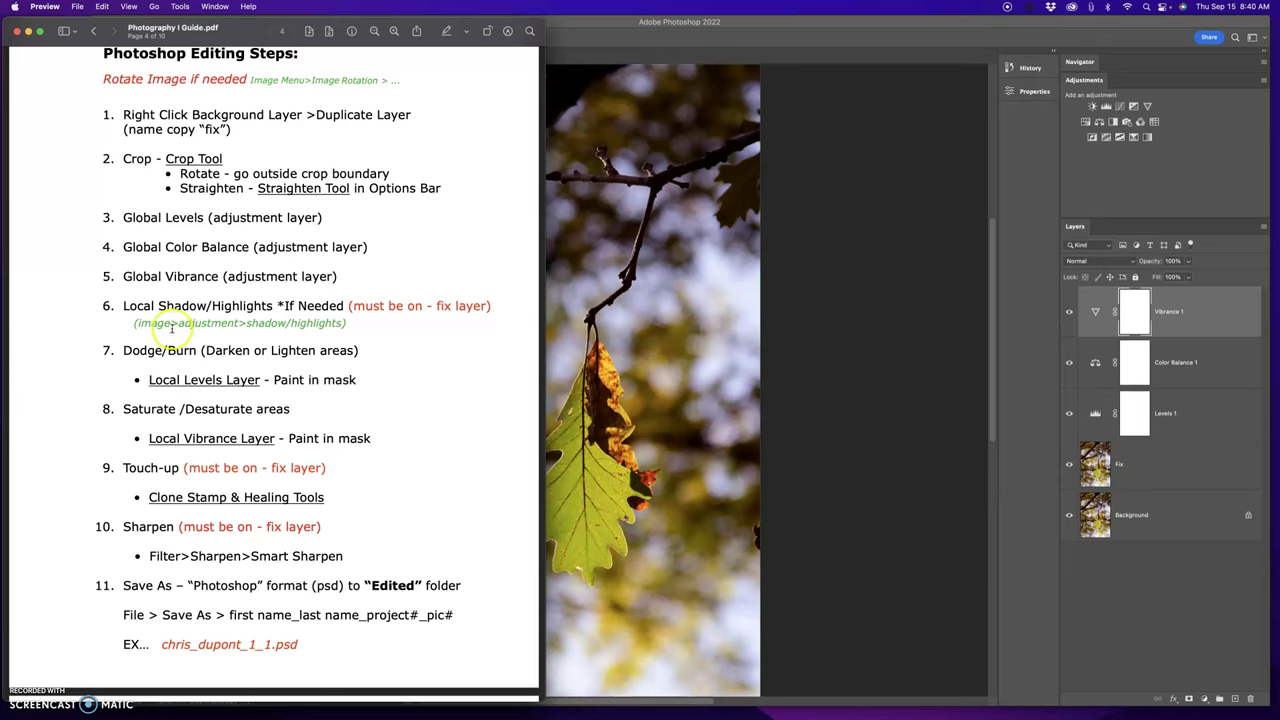
pyautogui.click(1140, 468)
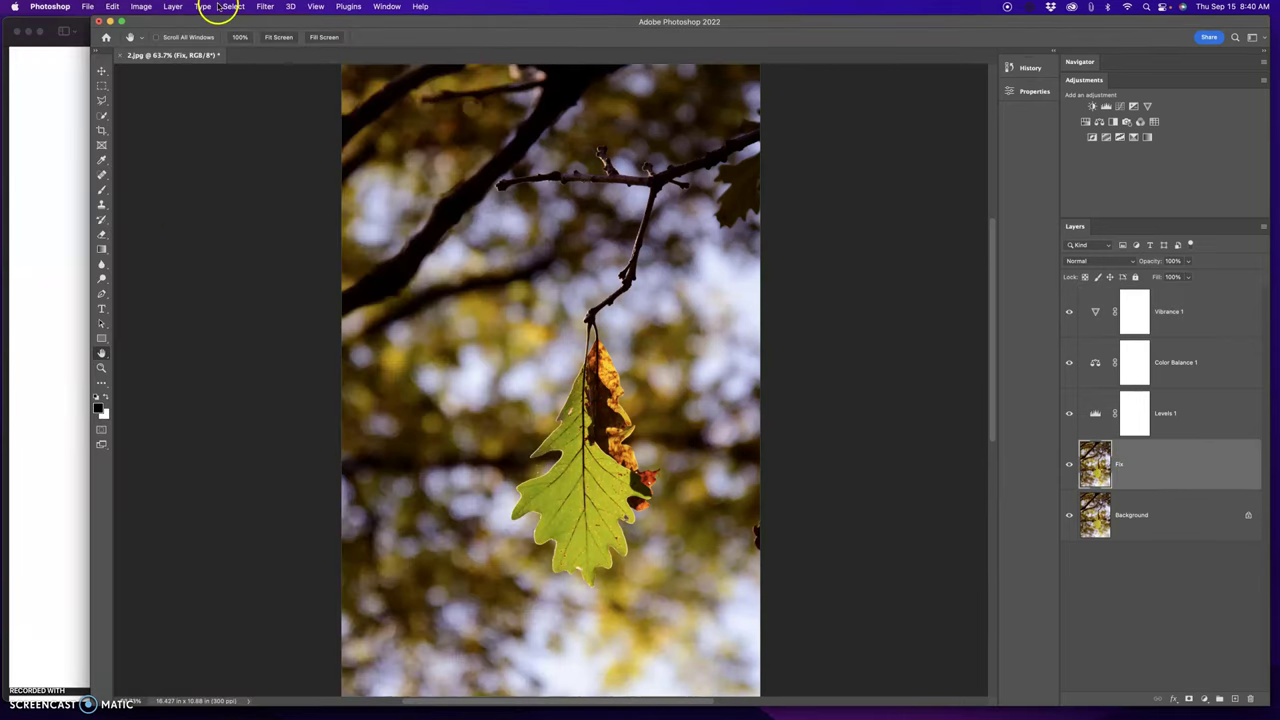
pyautogui.click(146, 7)
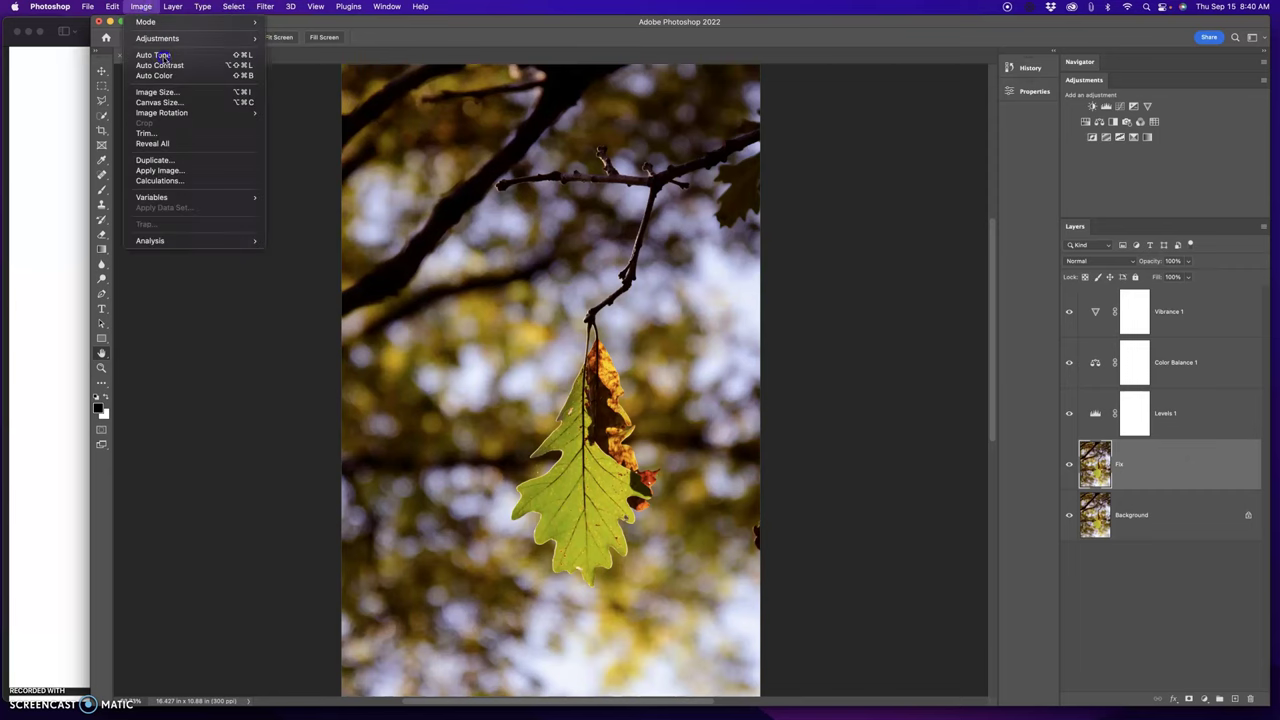
pyautogui.moveTo(160, 38)
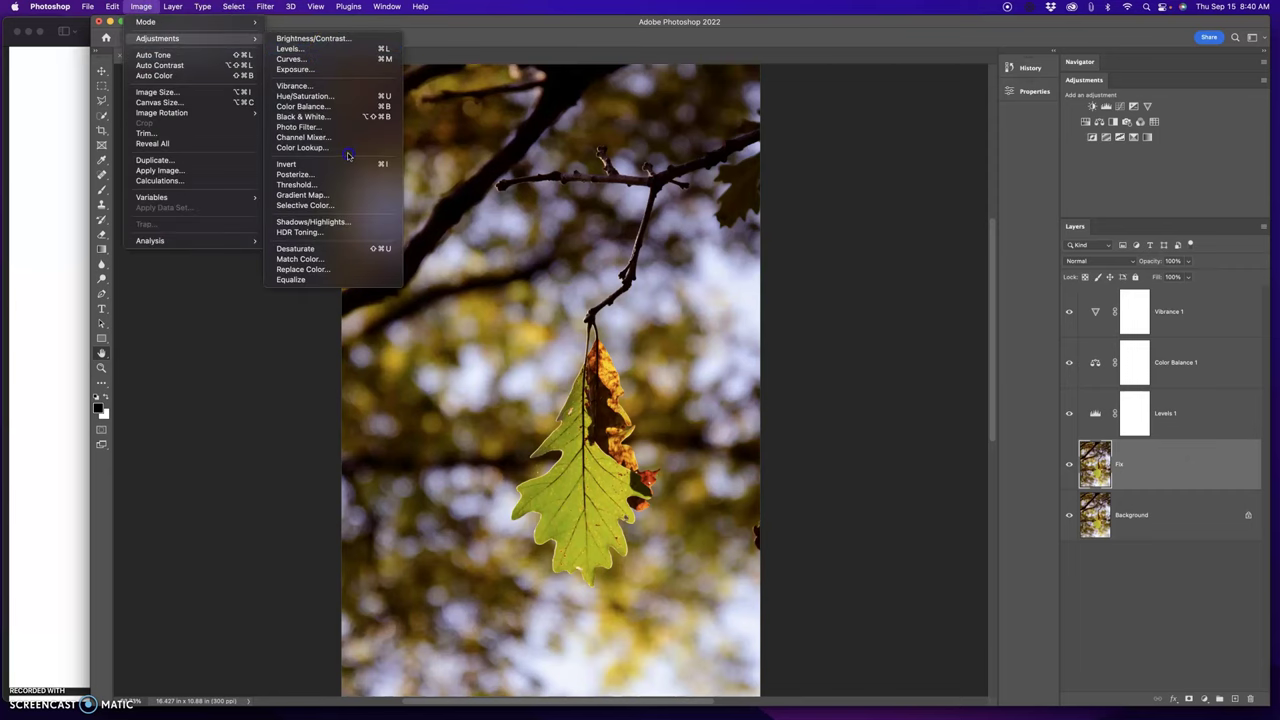
pyautogui.click(340, 223)
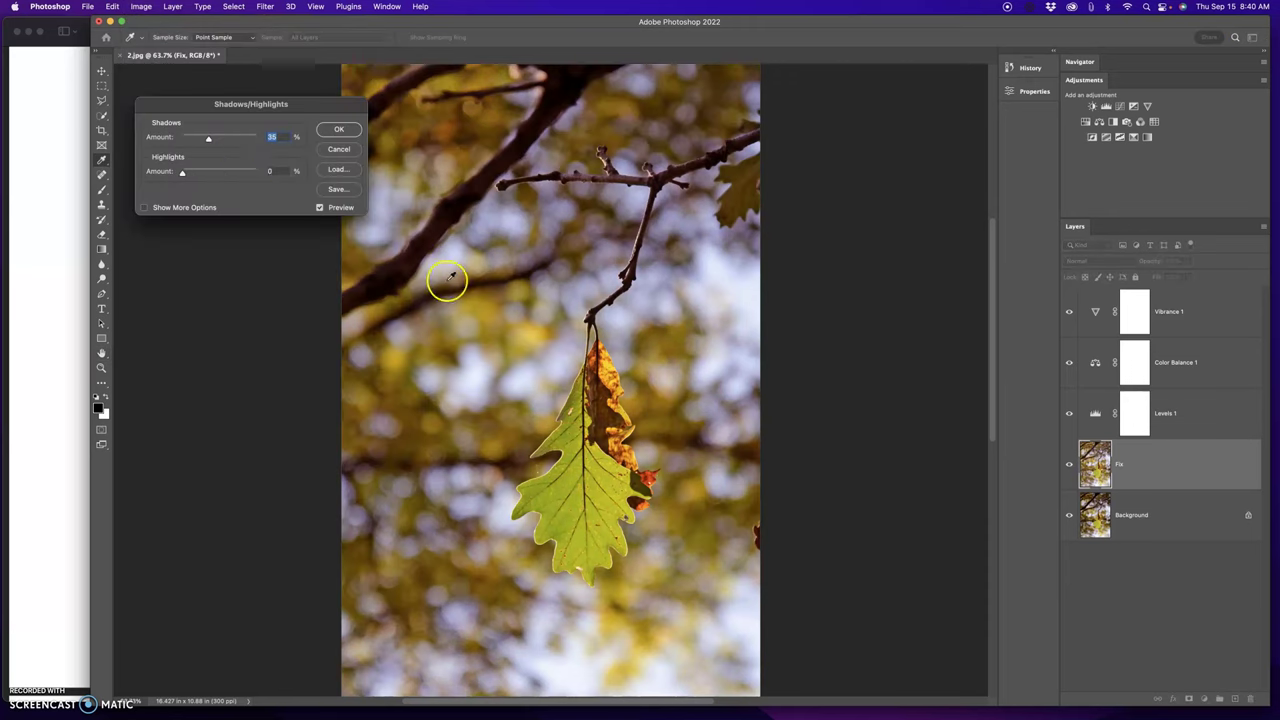
pyautogui.moveTo(207, 137); pyautogui.dragTo(172, 139)
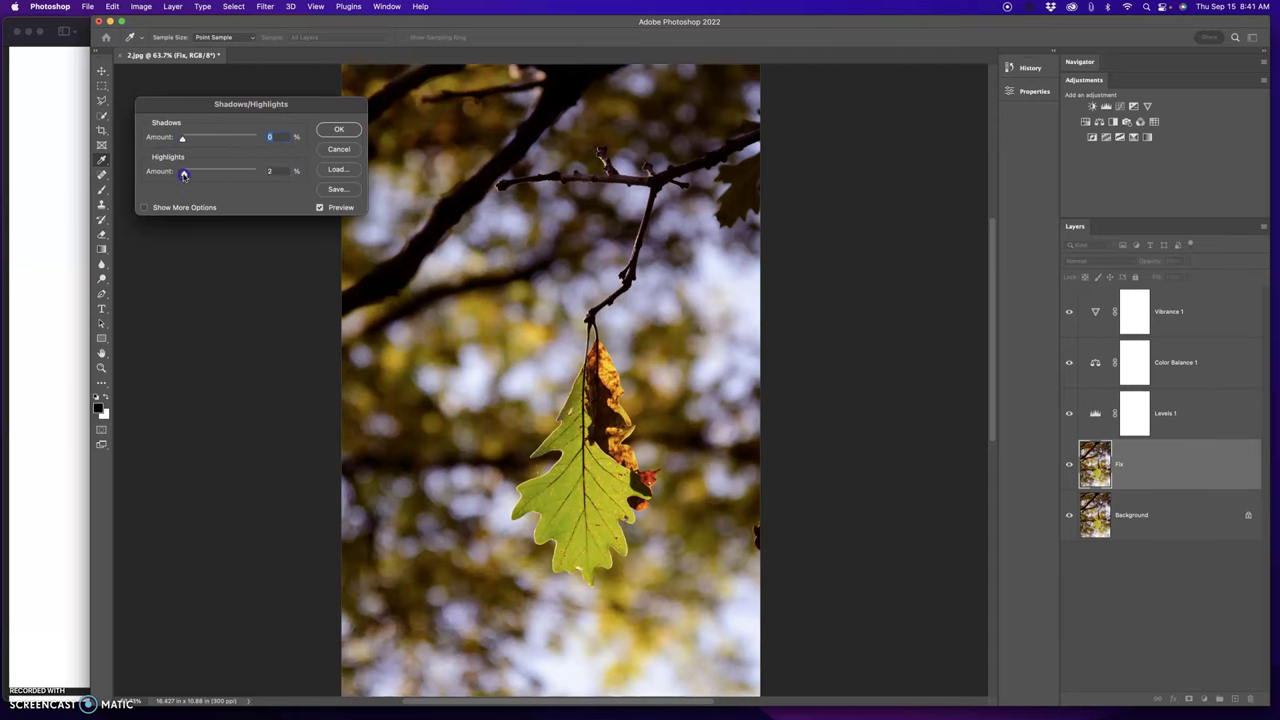
pyautogui.moveTo(184, 174); pyautogui.dragTo(174, 175)
pyautogui.click(340, 150)
# Bring the Photography I Guide PDF forward, showing the dodge/burn and saturate steps
pyautogui.click(54, 166)
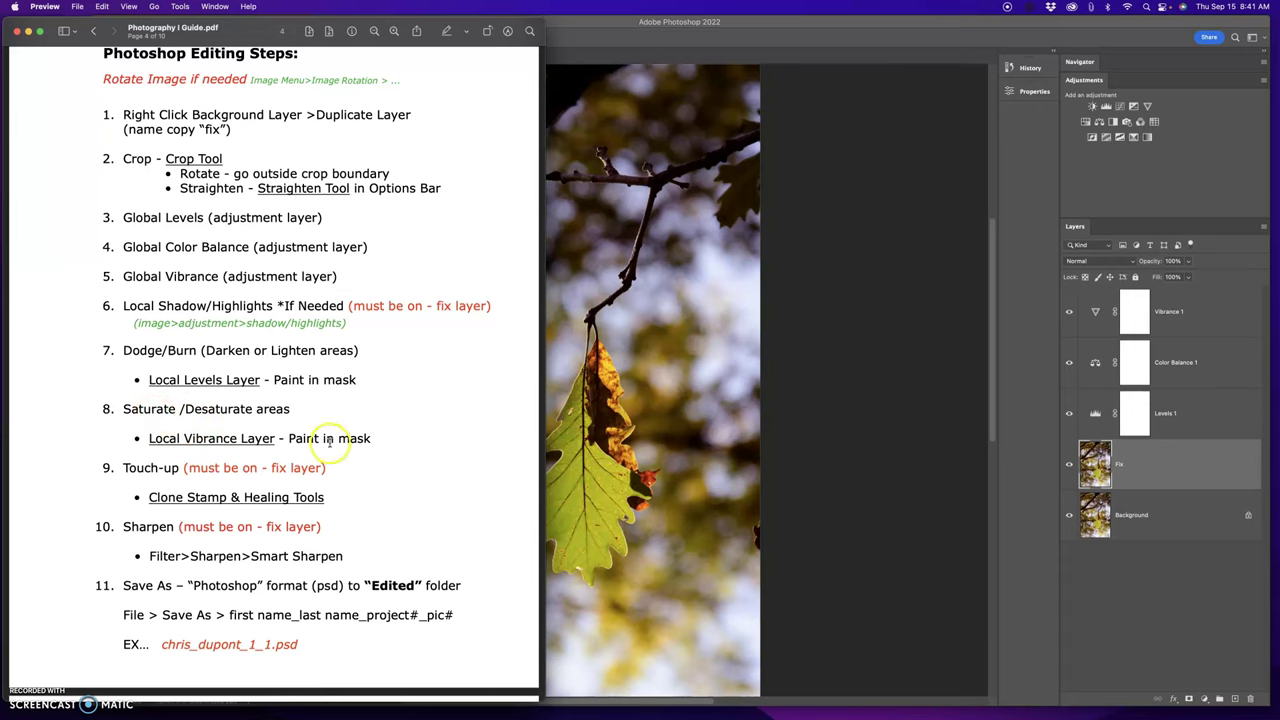
# Add a Levels 2 layer above Vibrance 1 with midtones at 0.88, then set black as the painting colour
pyautogui.click(770, 312)
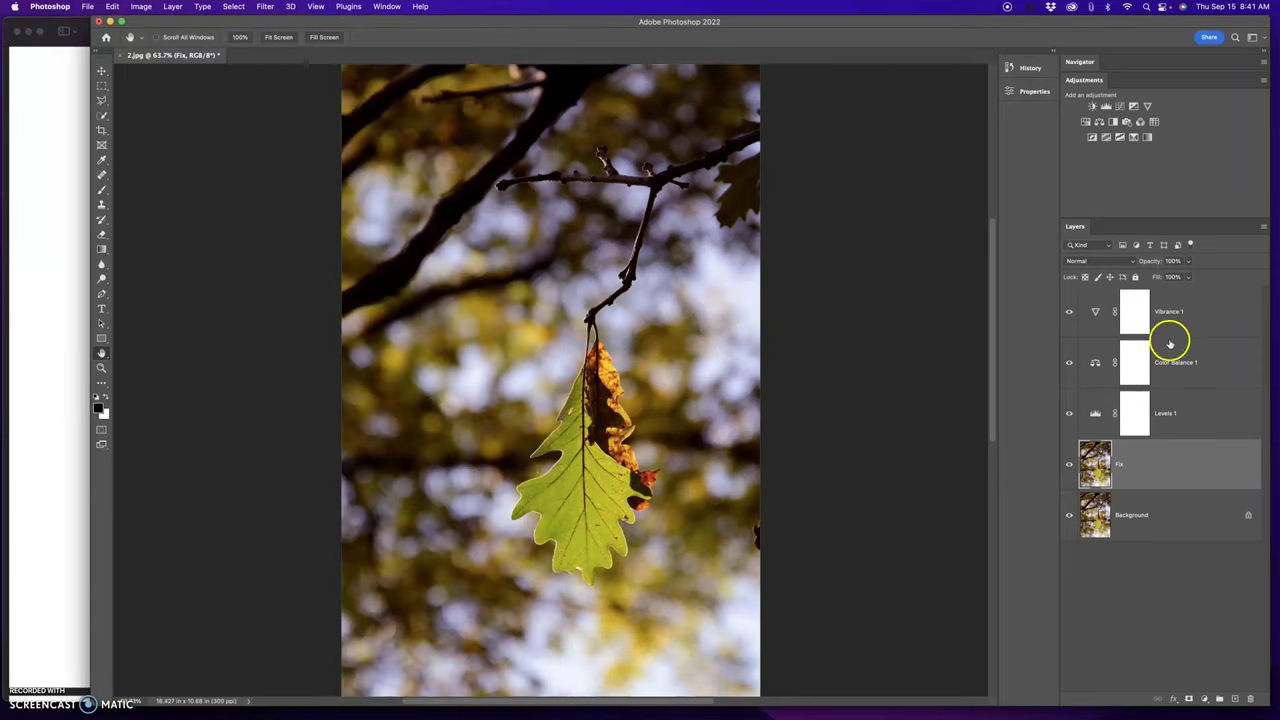
pyautogui.click(1210, 309)
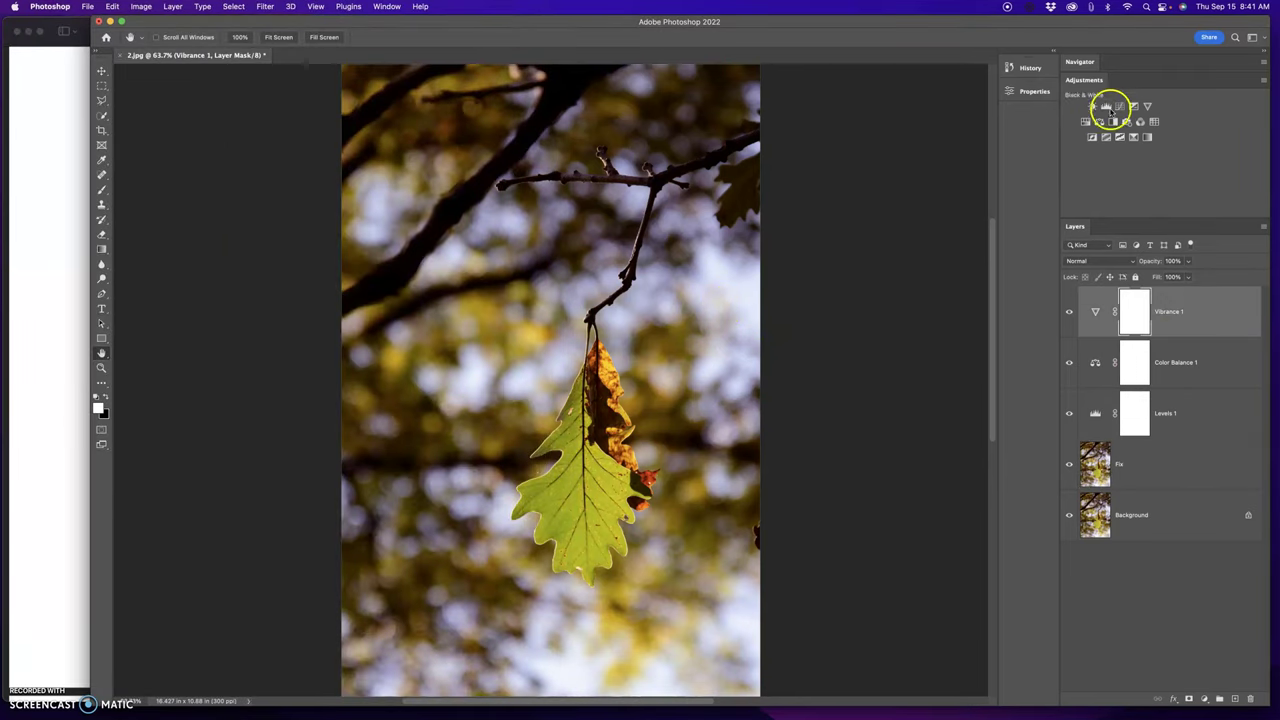
pyautogui.click(1106, 106)
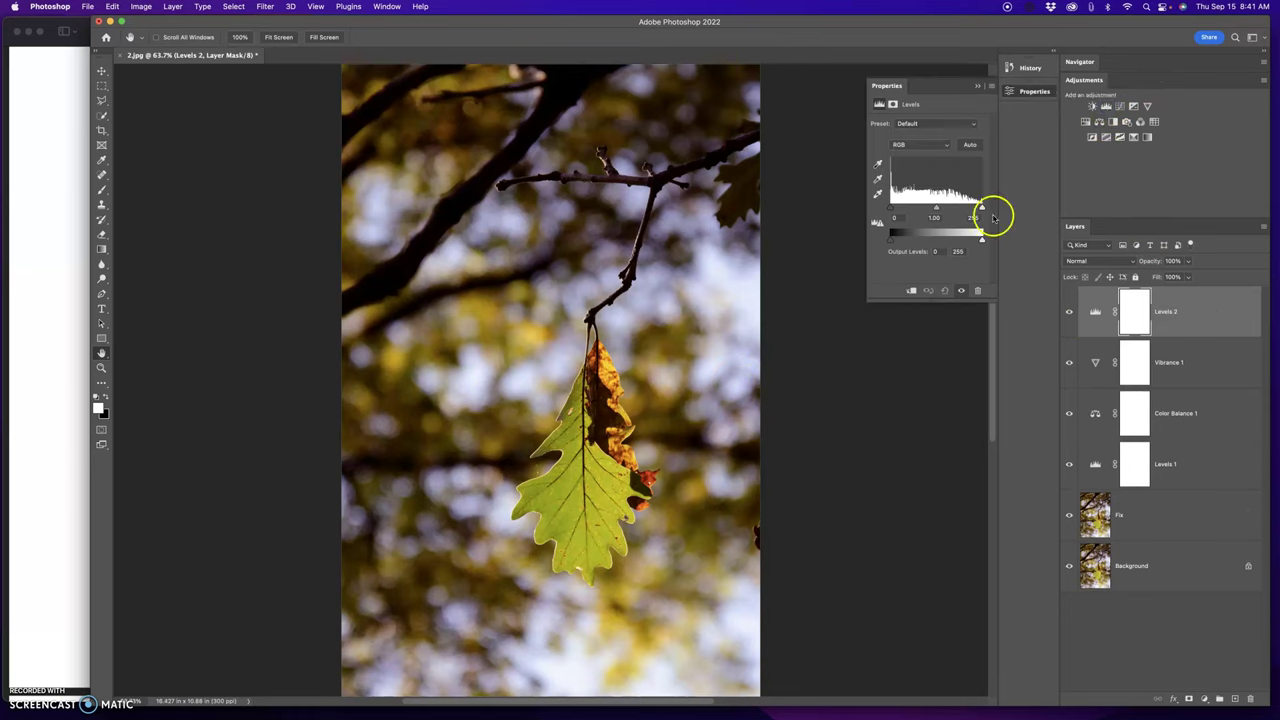
pyautogui.moveTo(934, 209); pyautogui.dragTo(937, 212)
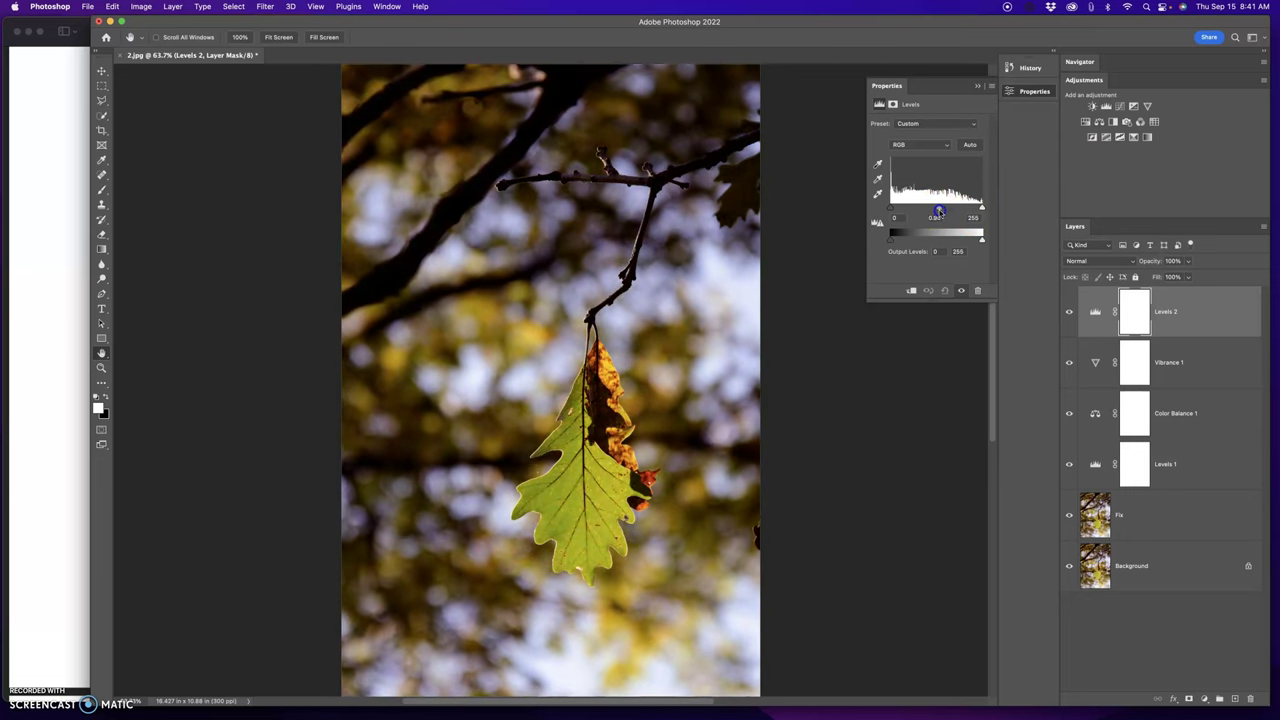
pyautogui.click(977, 86)
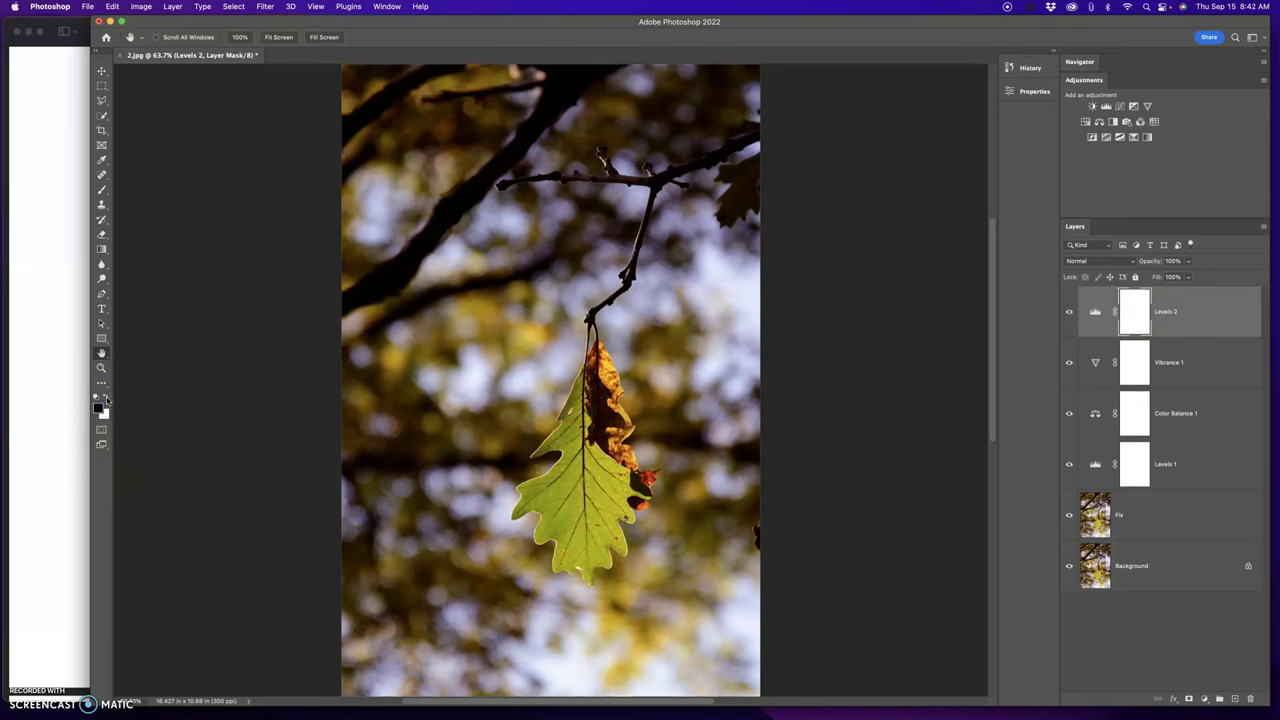
pyautogui.click(102, 419)
# Select the Brush tool and set its size to 125 px
pyautogui.click(103, 191)
pyautogui.click(145, 190)
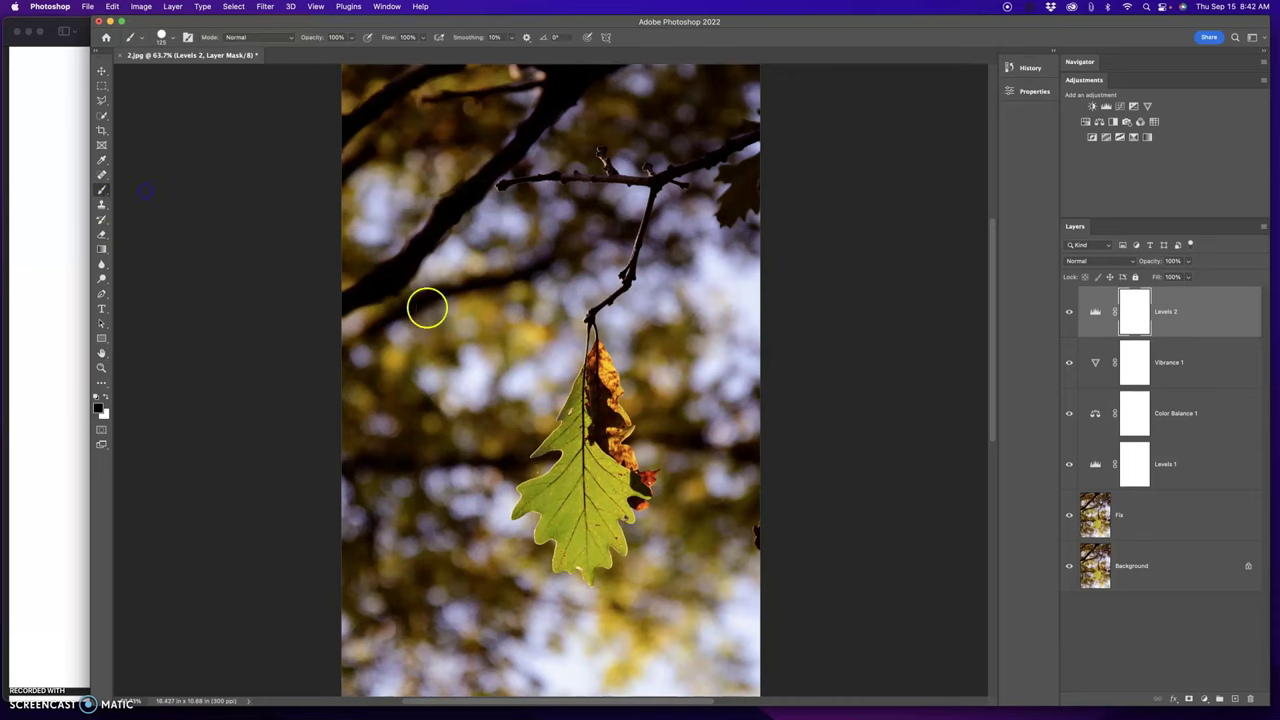
pyautogui.rightClick(428, 308)
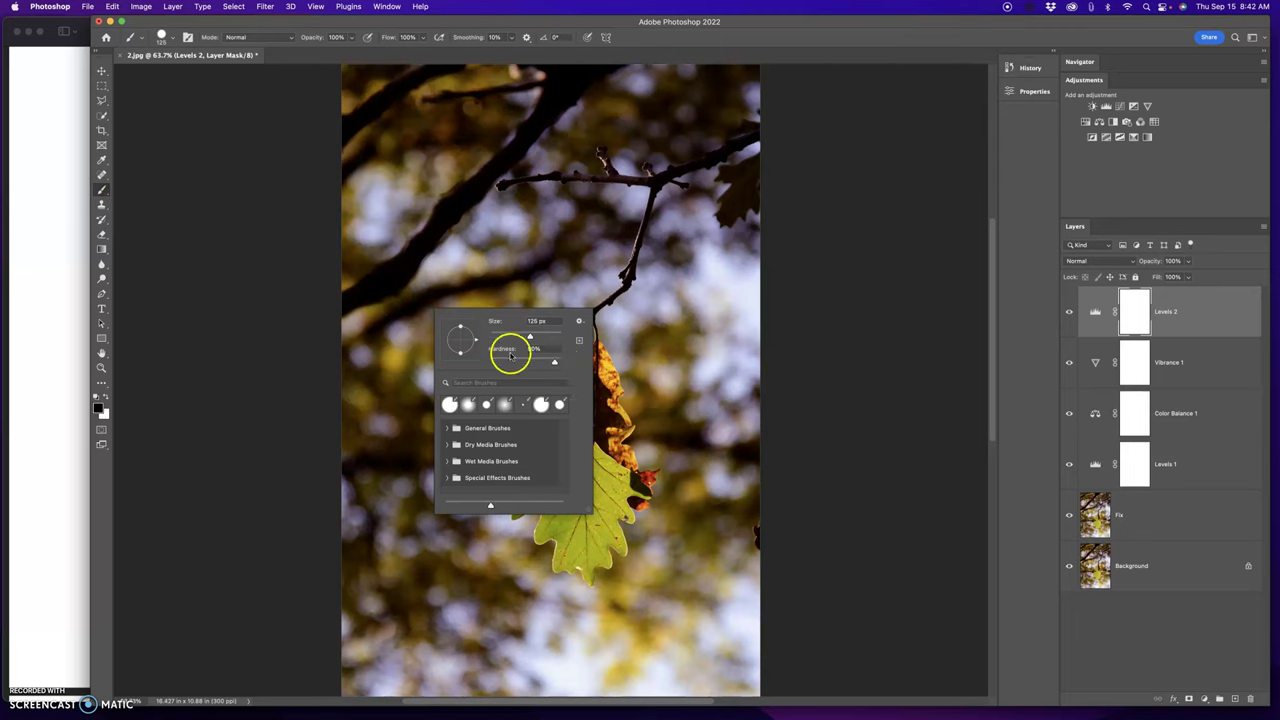
pyautogui.press('Return')
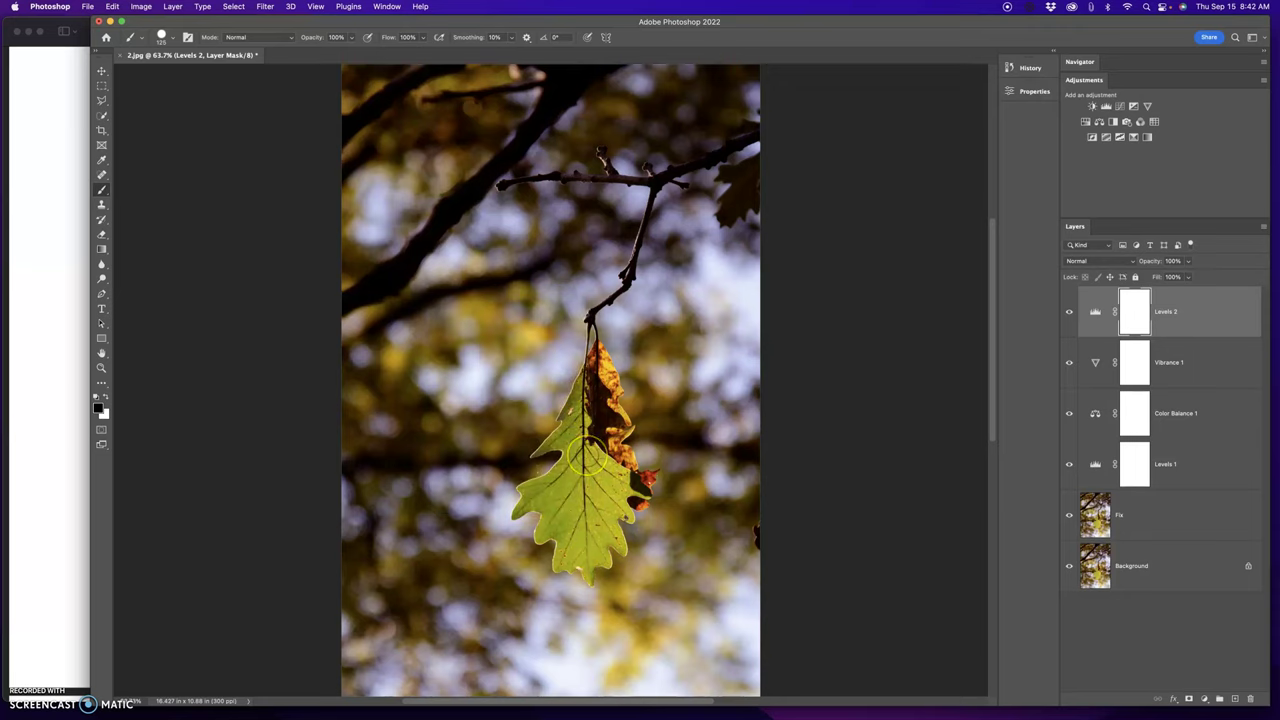
# Paint black over the leaf on the Levels 2 mask, covering its midrib, stem, notch and red edges
pyautogui.moveTo(583, 475); pyautogui.dragTo(590, 427)
pyautogui.moveTo(588, 519)
pyautogui.mouseDown()
pyautogui.moveTo(602, 492)
pyautogui.moveTo(558, 521)
pyautogui.moveTo(580, 445)
pyautogui.mouseUp()
pyautogui.moveTo(502, 340); pyautogui.dragTo(676, 612)
pyautogui.moveTo(577, 443)
pyautogui.mouseDown()
pyautogui.moveTo(543, 423)
pyautogui.moveTo(520, 471)
pyautogui.moveTo(478, 446)
pyautogui.mouseUp()
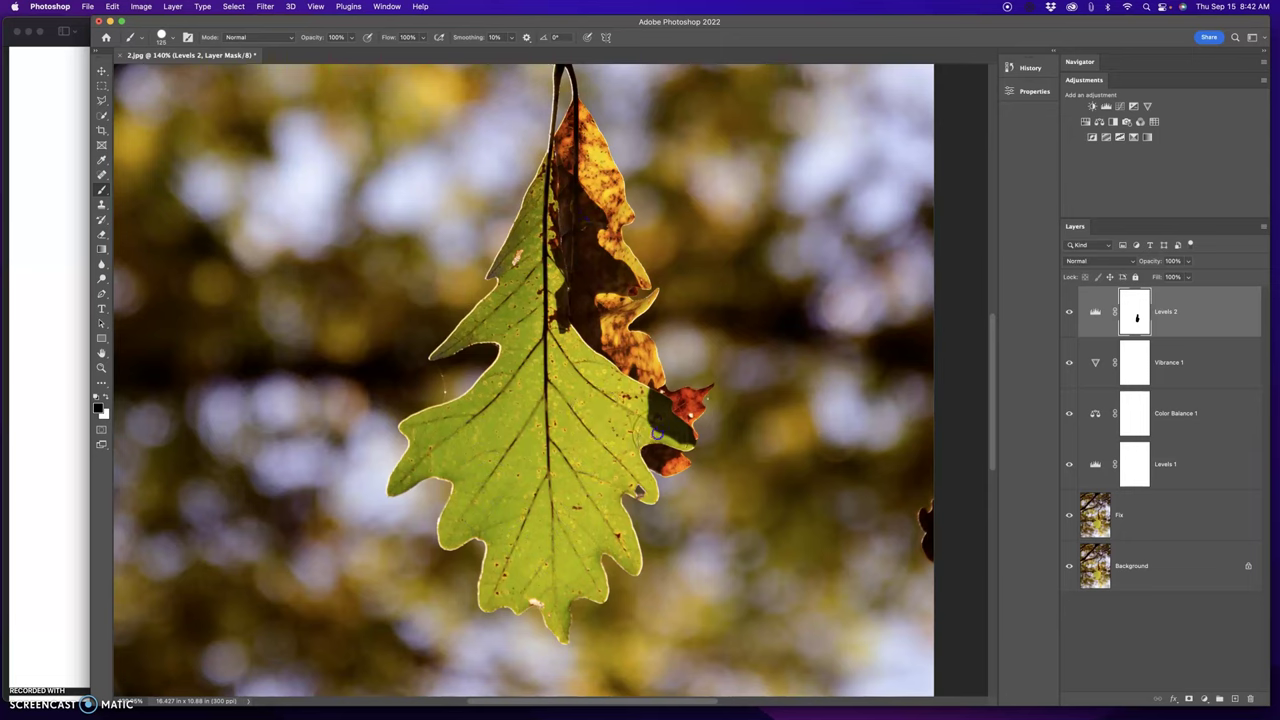
pyautogui.moveTo(566, 287)
pyautogui.mouseDown()
pyautogui.moveTo(569, 361)
pyautogui.moveTo(580, 311)
pyautogui.moveTo(555, 178)
pyautogui.mouseUp()
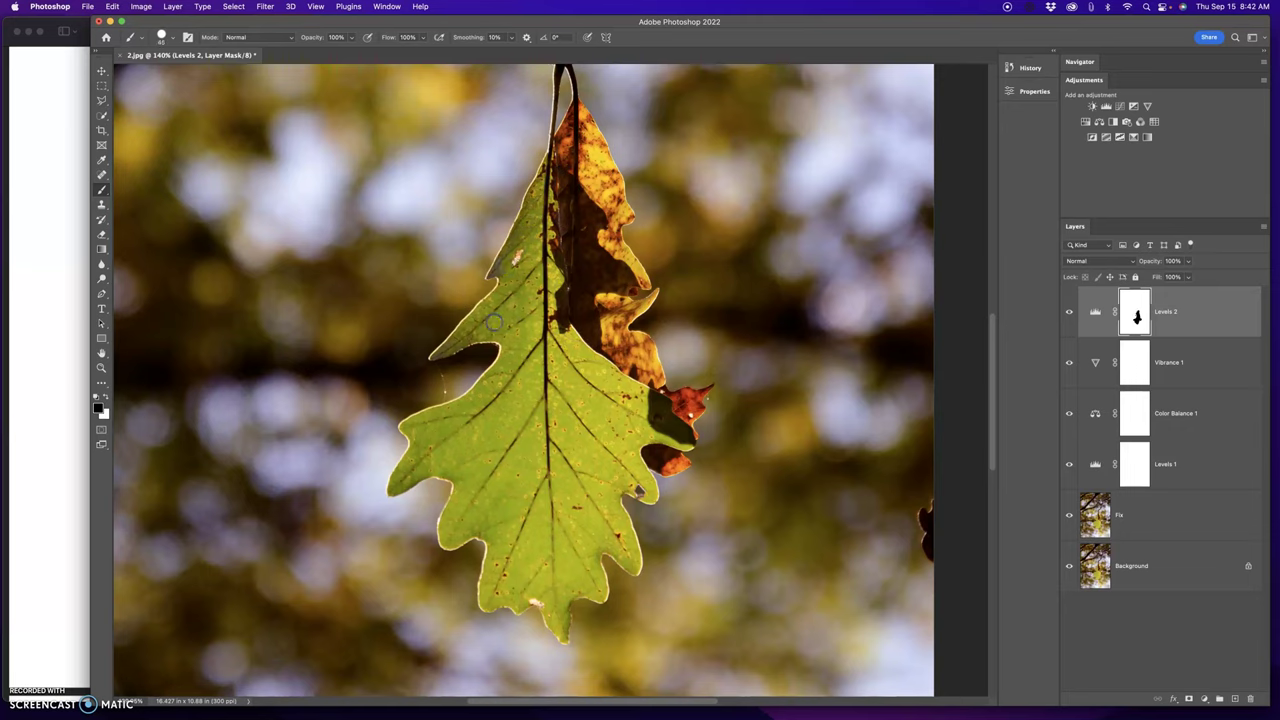
pyautogui.click(449, 347)
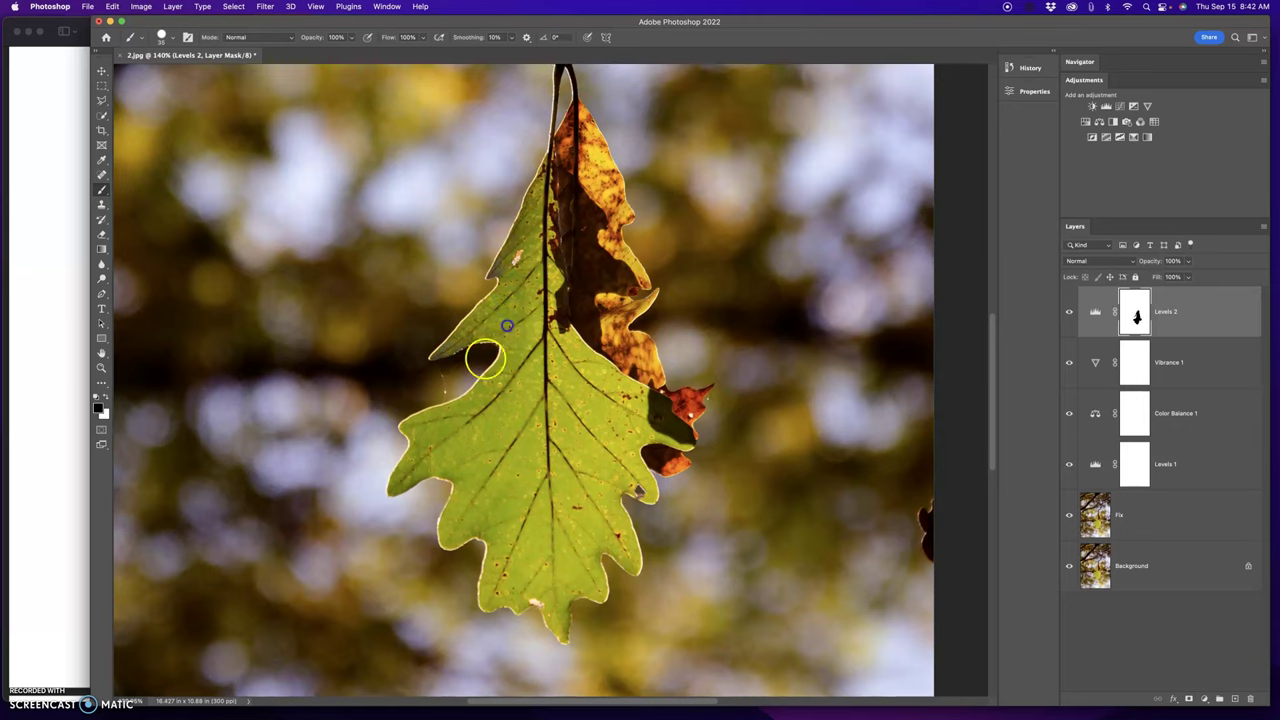
pyautogui.moveTo(482, 369)
pyautogui.mouseDown()
pyautogui.moveTo(473, 420)
pyautogui.moveTo(497, 372)
pyautogui.mouseUp()
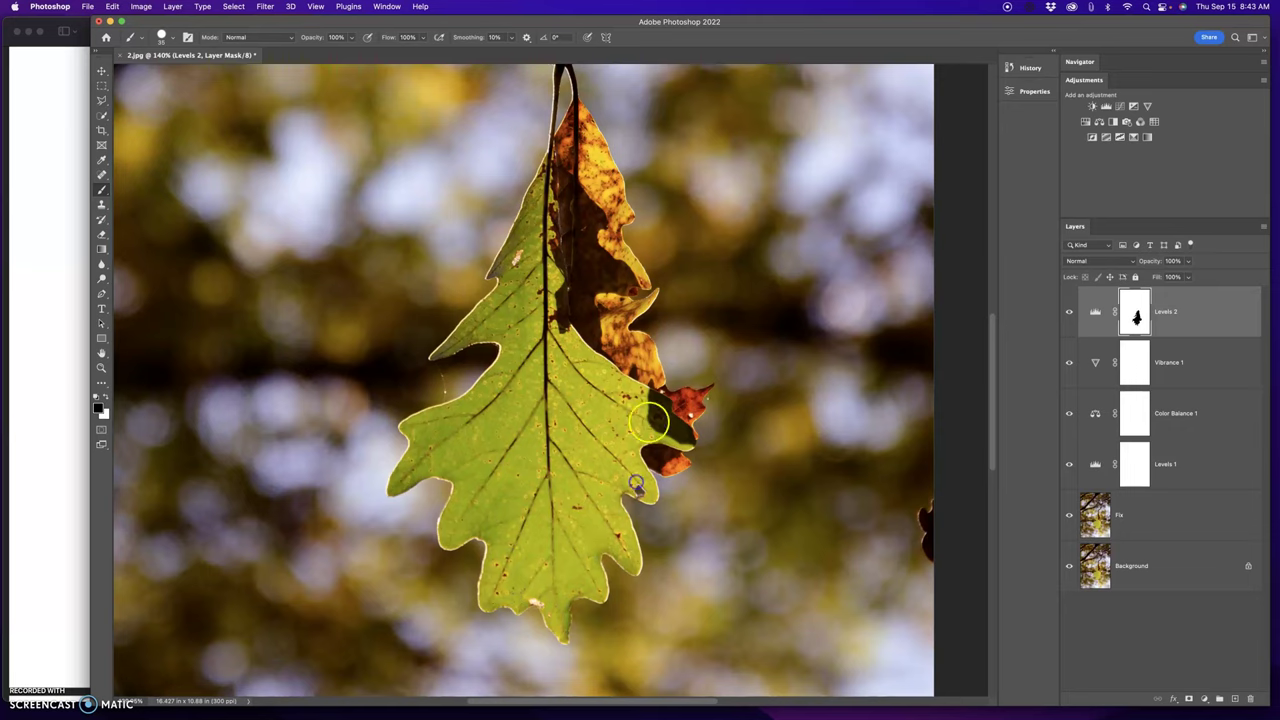
pyautogui.moveTo(650, 427); pyautogui.dragTo(684, 403)
pyautogui.click(667, 458)
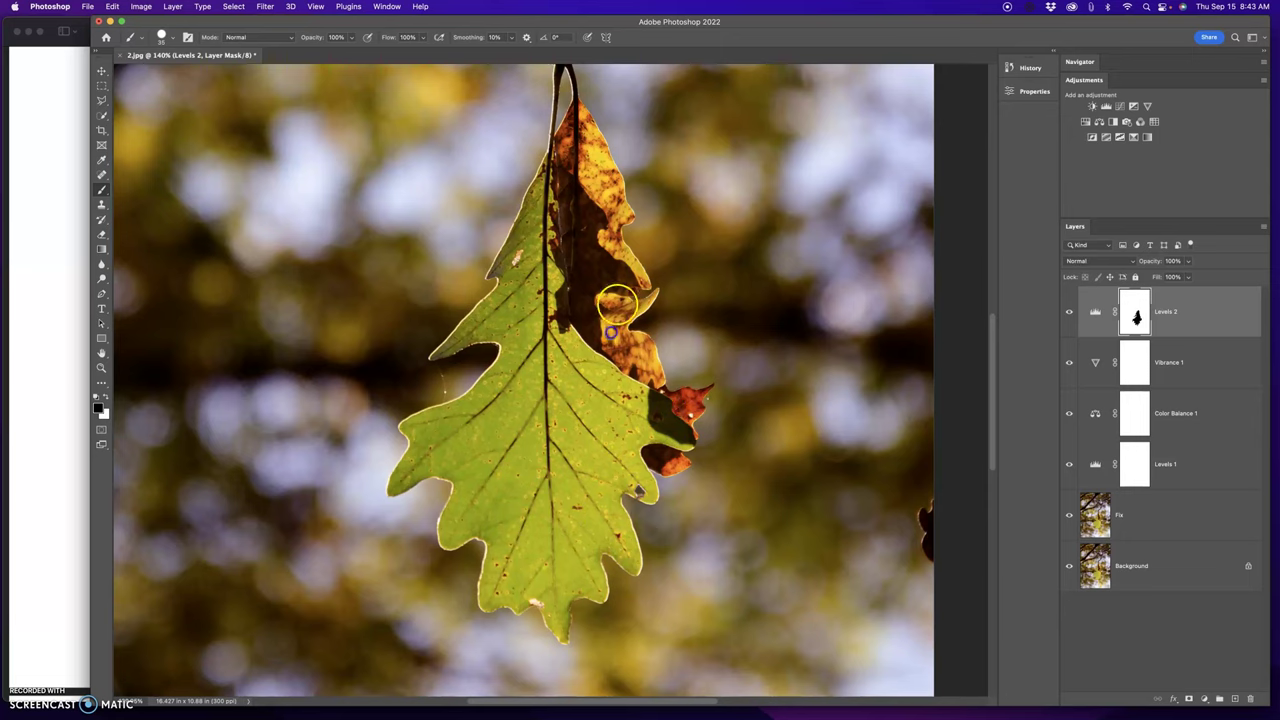
pyautogui.click(591, 101)
# Rename the Levels 2 layer to 'Leaf' and fit the whole photo back on screen
pyautogui.doubleClick(1168, 311)
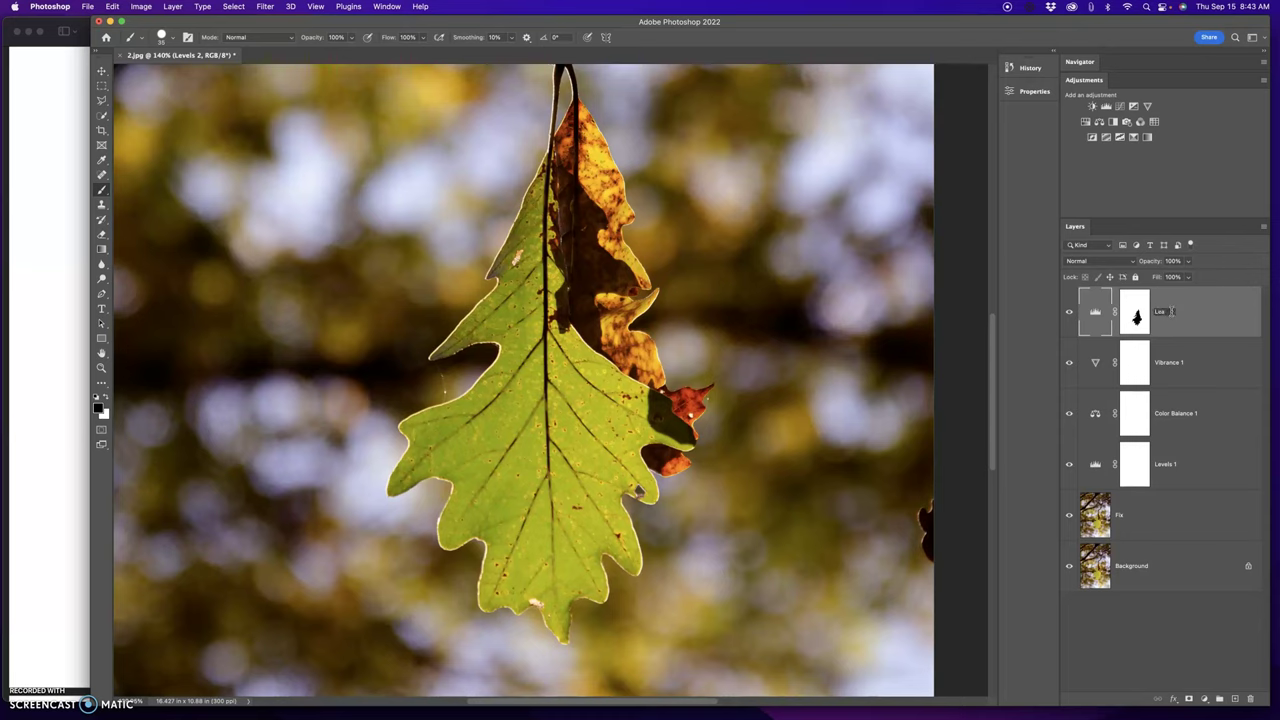
pyautogui.write('Leaf')
pyautogui.click(1195, 310)
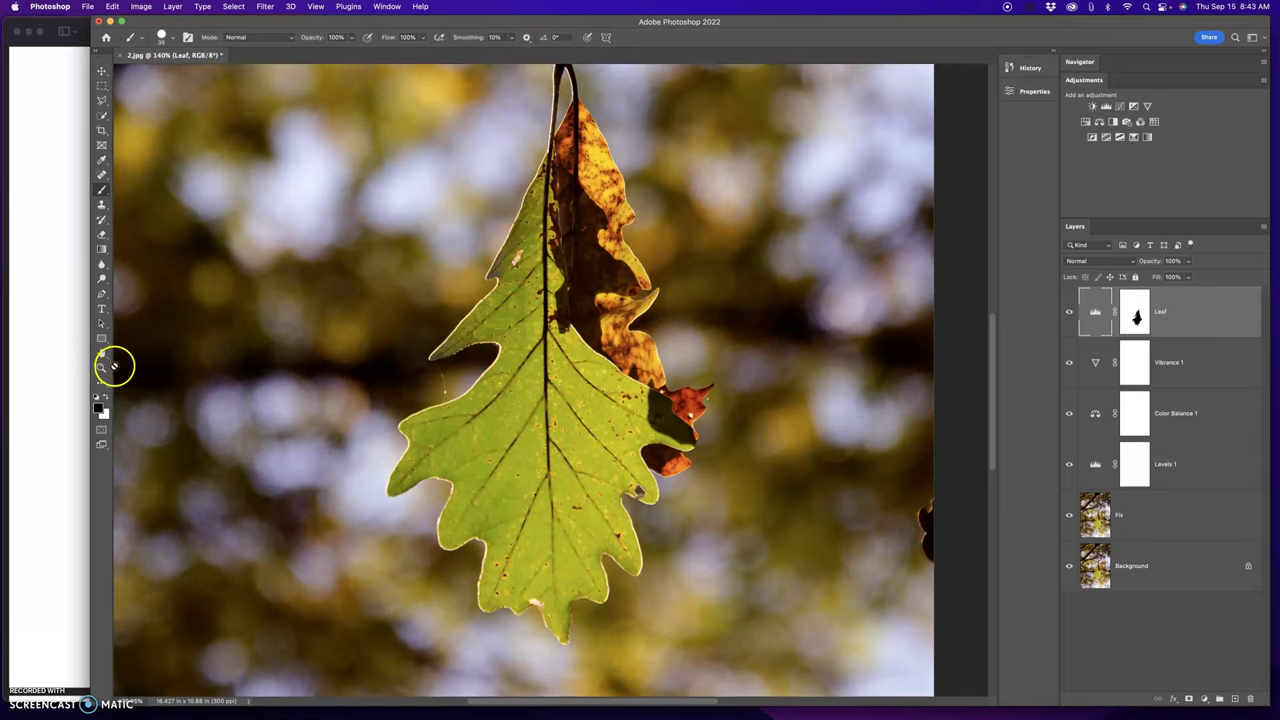
pyautogui.doubleClick(101, 352)
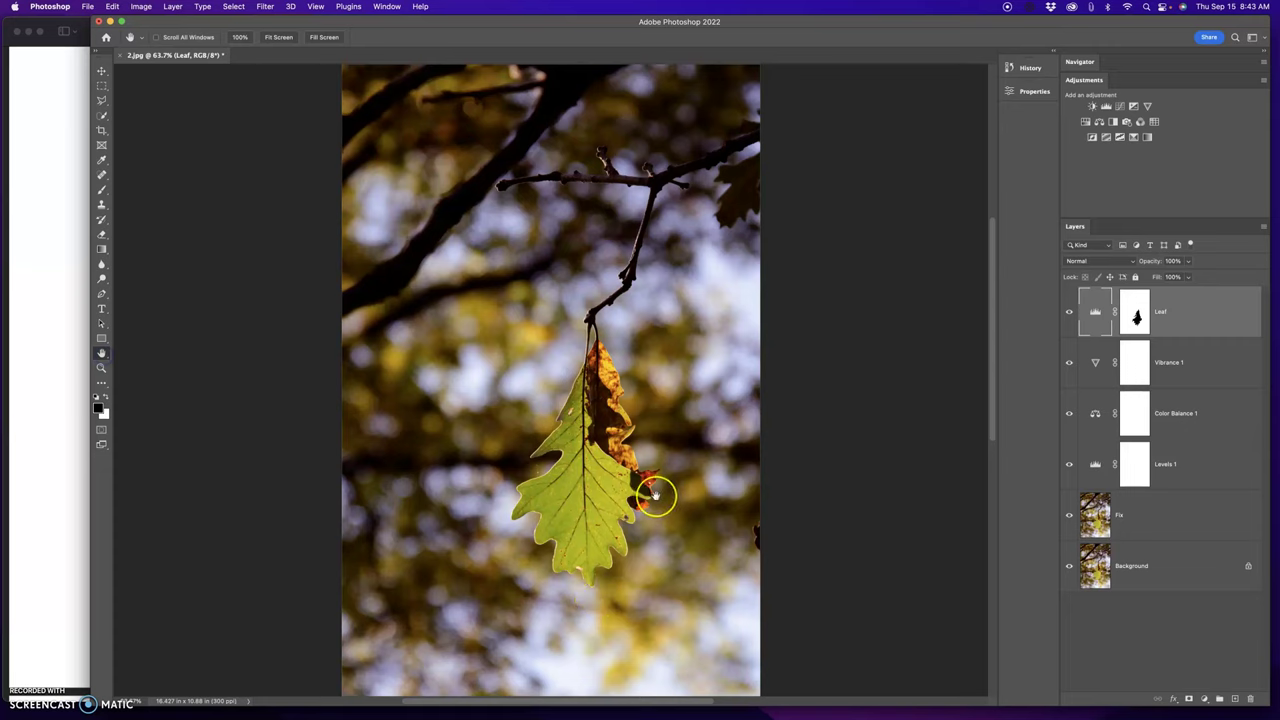
pyautogui.moveTo(679, 277); pyautogui.dragTo(584, 490)
# Add a Vibrance layer at -26 vibrance and -23 saturation, then select its mask
pyautogui.click(1148, 106)
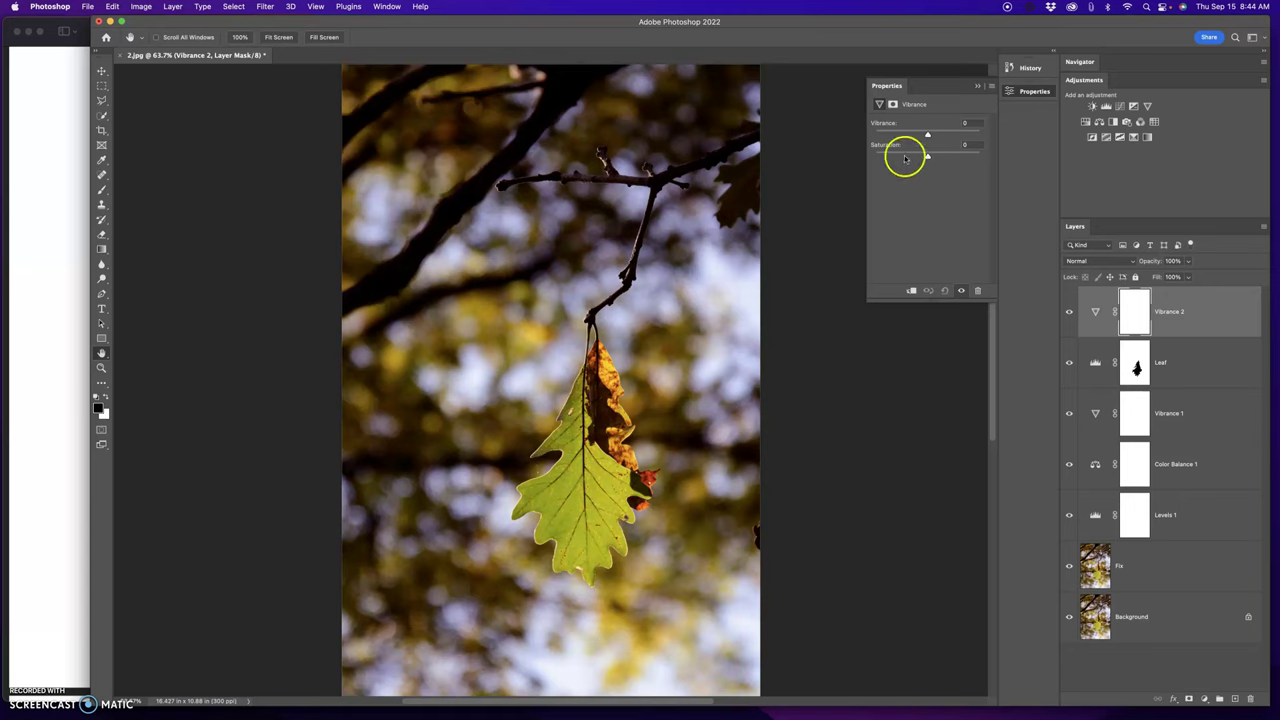
pyautogui.moveTo(927, 135); pyautogui.dragTo(928, 136)
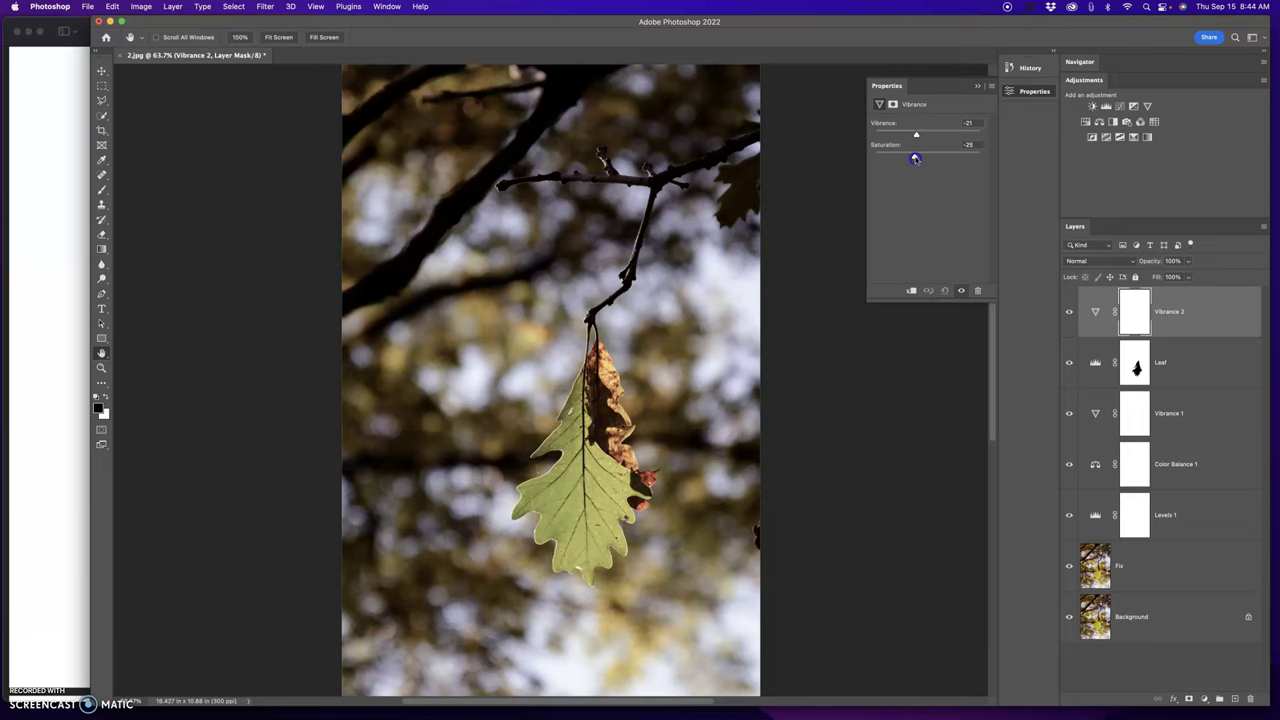
pyautogui.moveTo(917, 148); pyautogui.dragTo(914, 136)
pyautogui.click(975, 87)
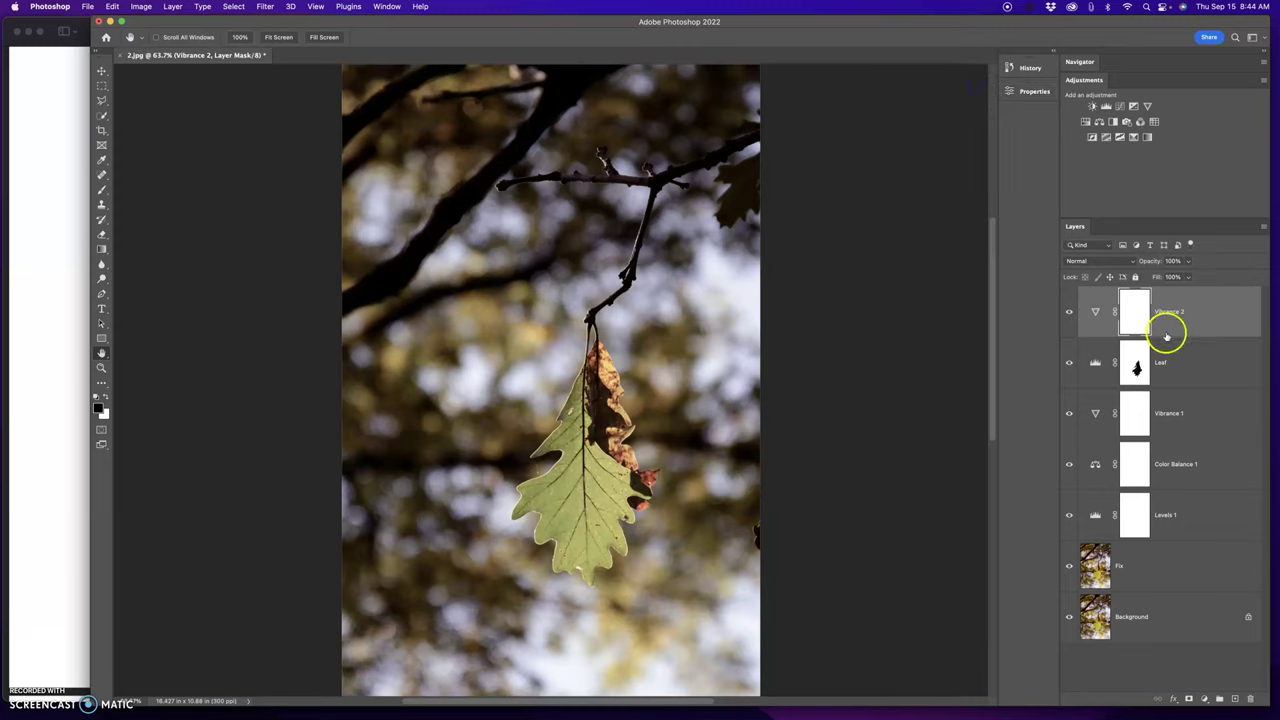
pyautogui.moveTo(1163, 334); pyautogui.dragTo(1141, 302)
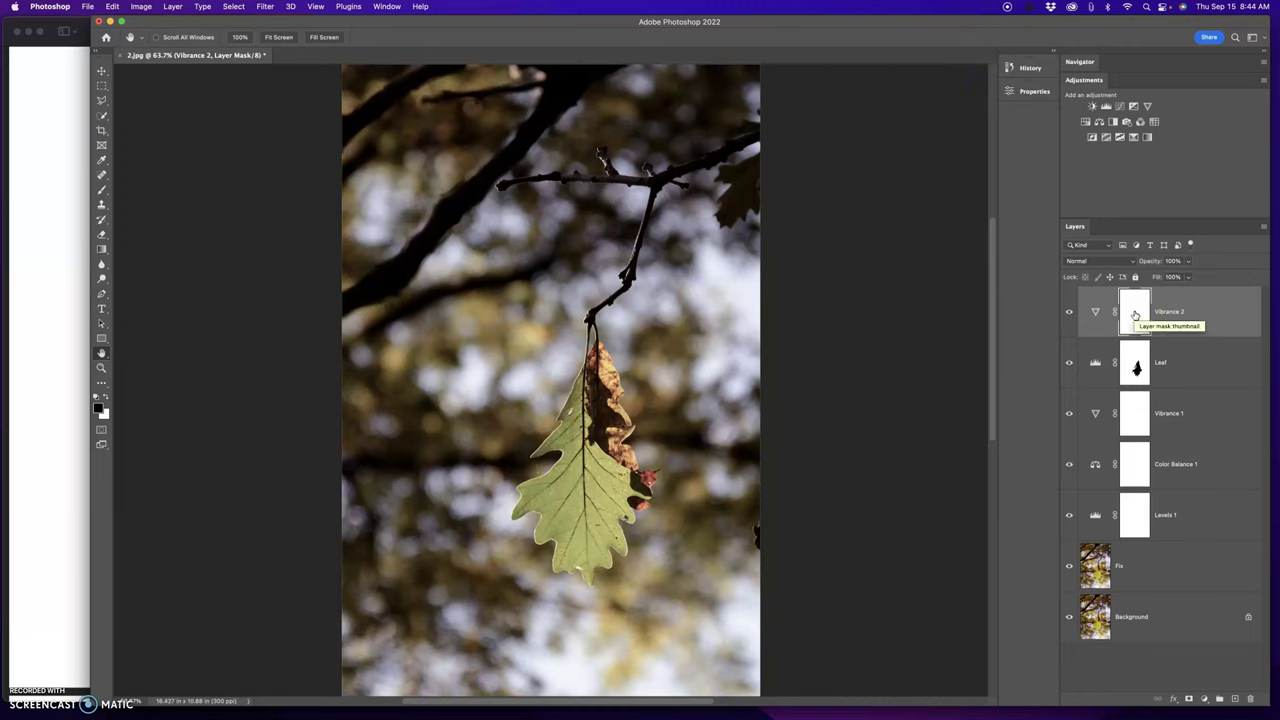
# Invert the Vibrance 2 mask to black and set a white brush with 20% hardness
pyautogui.press('super+i')
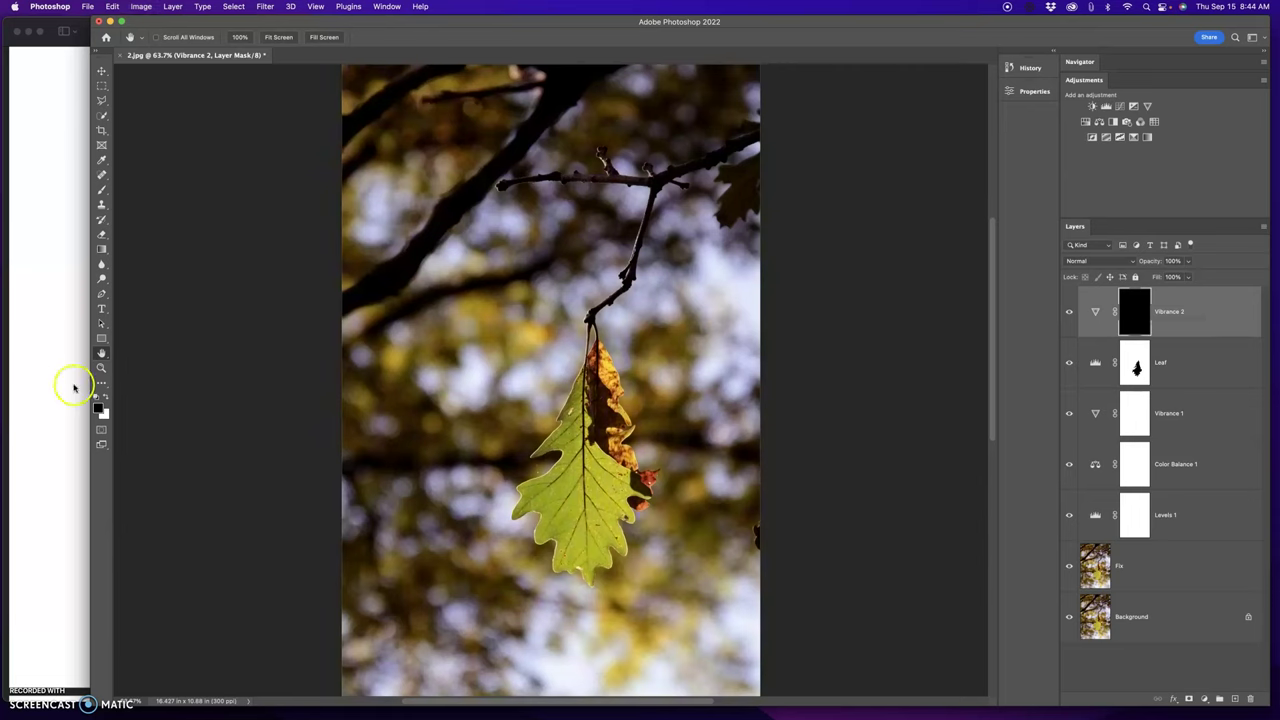
pyautogui.click(104, 397)
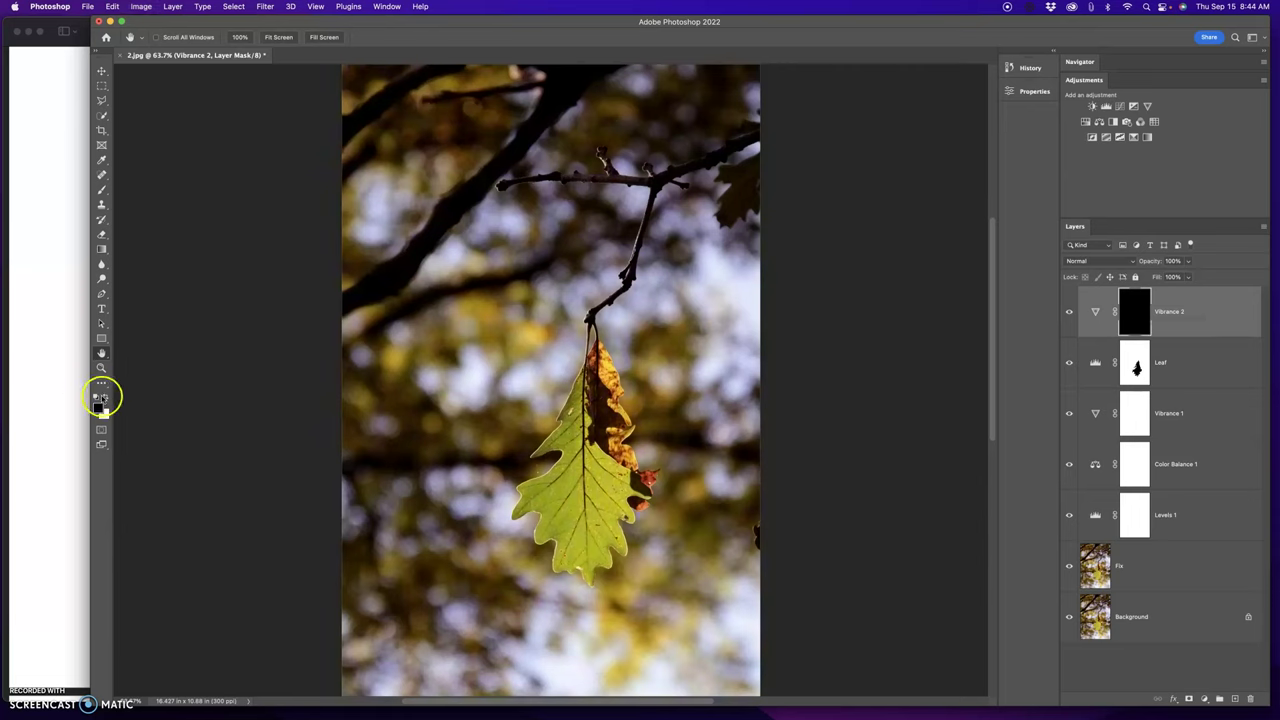
pyautogui.click(101, 189)
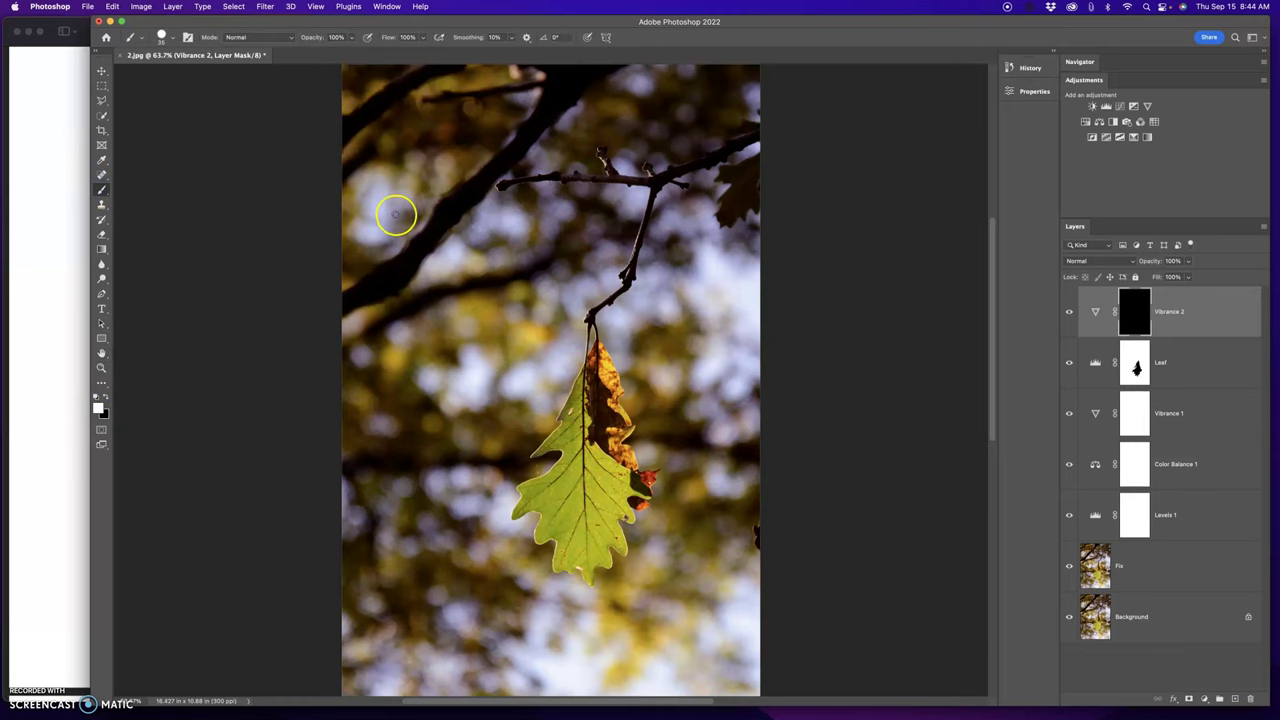
pyautogui.rightClick(398, 212)
pyautogui.moveTo(524, 272); pyautogui.dragTo(482, 275)
pyautogui.press('Return')
# Paint white on the mask near the stem, down the left edge, and around the leaf's right and bottom
pyautogui.moveTo(536, 345); pyautogui.dragTo(534, 337)
pyautogui.moveTo(490, 343)
pyautogui.mouseDown()
pyautogui.moveTo(391, 349)
pyautogui.moveTo(395, 361)
pyautogui.mouseUp()
pyautogui.moveTo(437, 91)
pyautogui.mouseDown()
pyautogui.moveTo(384, 163)
pyautogui.moveTo(366, 167)
pyautogui.moveTo(340, 285)
pyautogui.mouseUp()
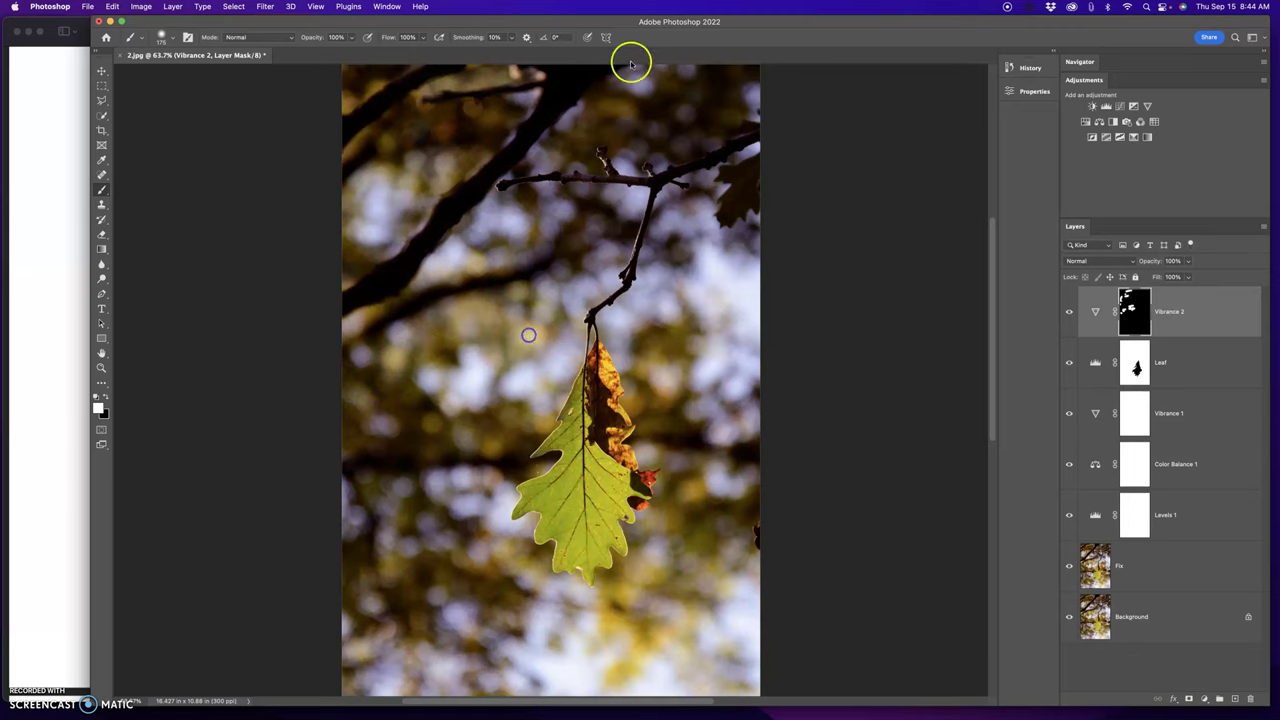
pyautogui.click(649, 386)
pyautogui.click(643, 396)
pyautogui.click(685, 392)
pyautogui.click(692, 508)
pyautogui.click(652, 574)
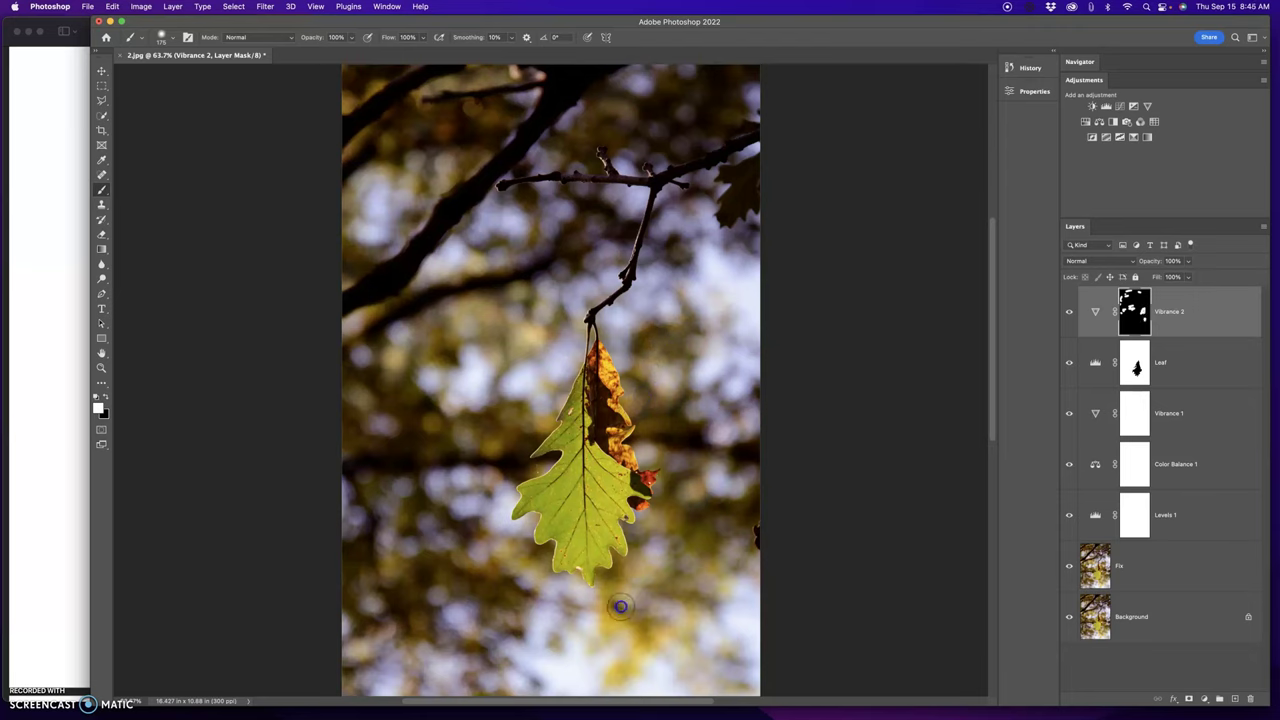
pyautogui.click(635, 652)
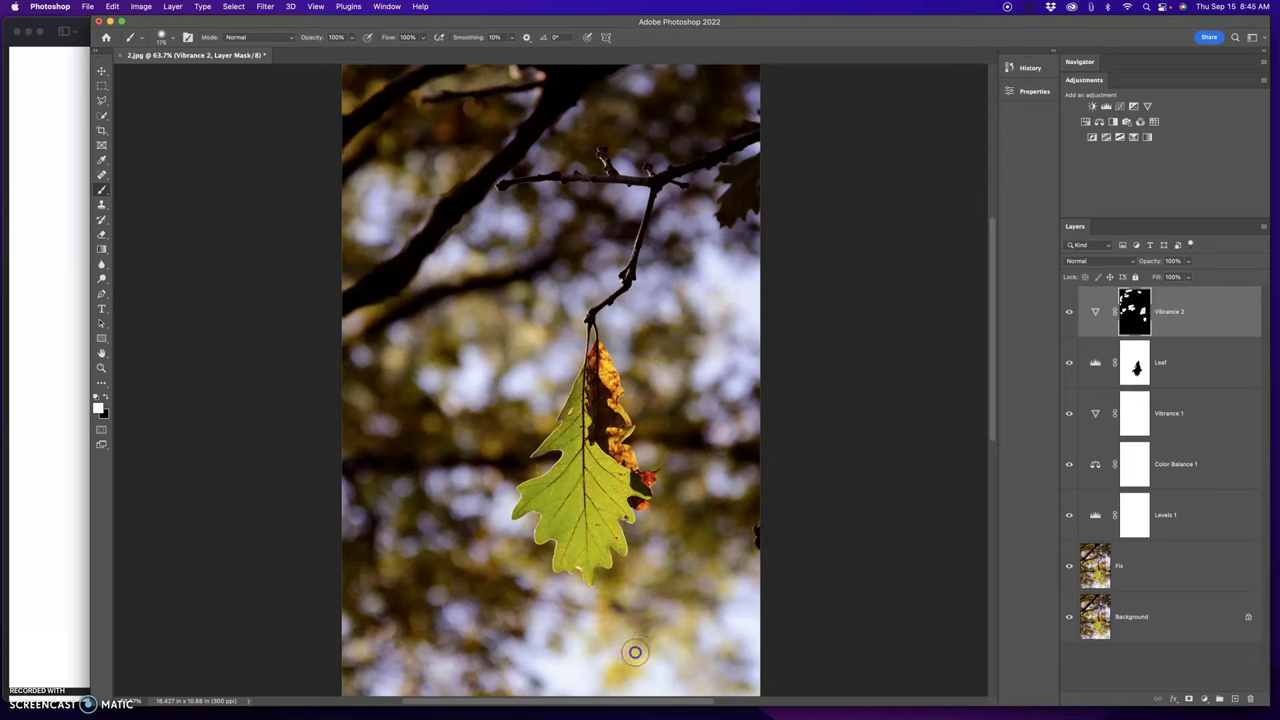
pyautogui.click(683, 629)
pyautogui.click(605, 585)
# Paint white over the background left of the leaf and along the top-left branch
pyautogui.click(514, 549)
pyautogui.click(502, 559)
pyautogui.moveTo(440, 392); pyautogui.dragTo(391, 316)
pyautogui.moveTo(429, 94)
pyautogui.mouseDown()
pyautogui.moveTo(375, 139)
pyautogui.moveTo(345, 107)
pyautogui.mouseUp()
pyautogui.click(378, 87)
pyautogui.click(428, 115)
# Ease Vibrance 2 saturation to -13 and rename that layer 'Des BG'
pyautogui.doubleClick(1094, 314)
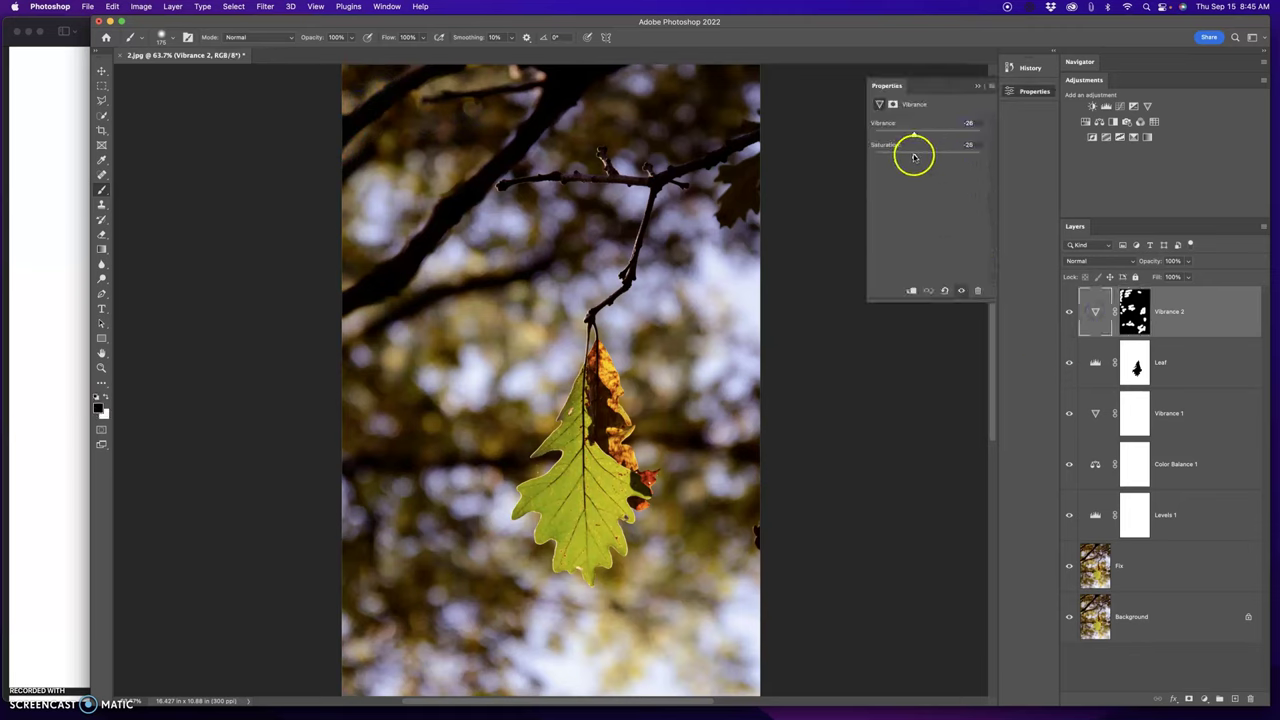
pyautogui.moveTo(914, 157); pyautogui.dragTo(918, 156)
pyautogui.click(977, 85)
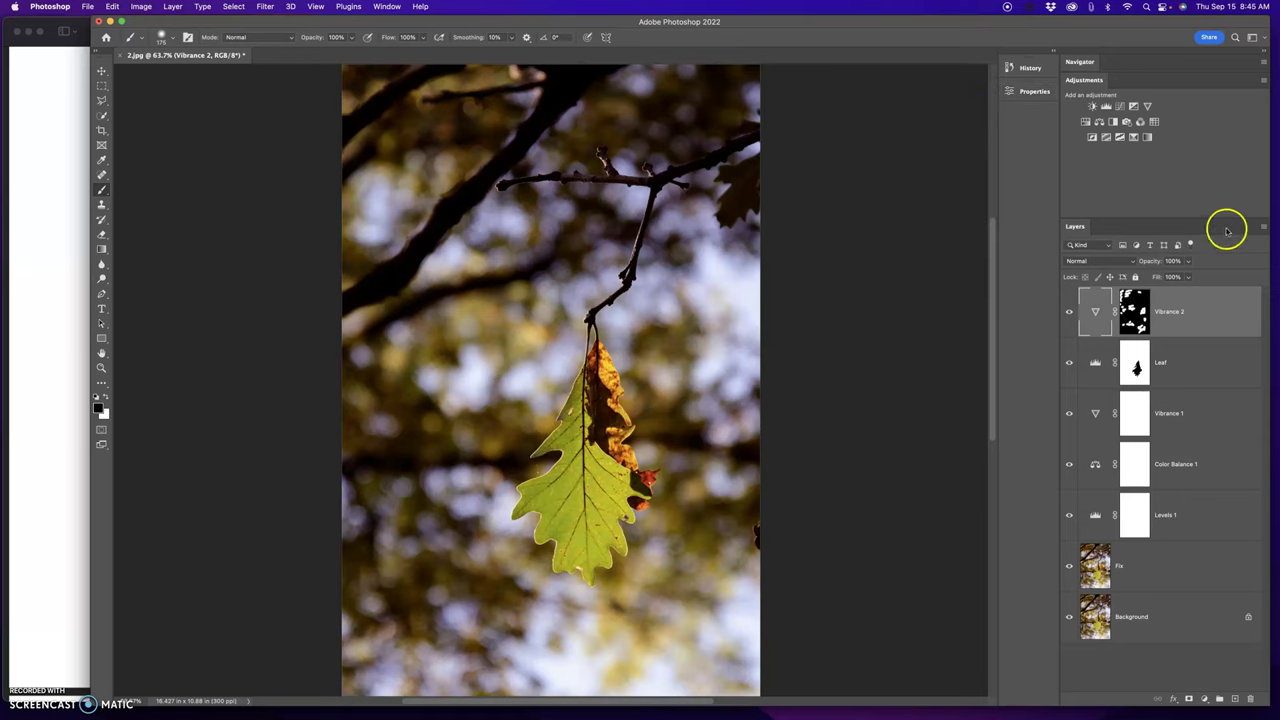
pyautogui.doubleClick(1172, 312)
pyautogui.press('Return')
# Add a new Vibrance layer at +73 saturation and invert its mask to black
pyautogui.click(1147, 107)
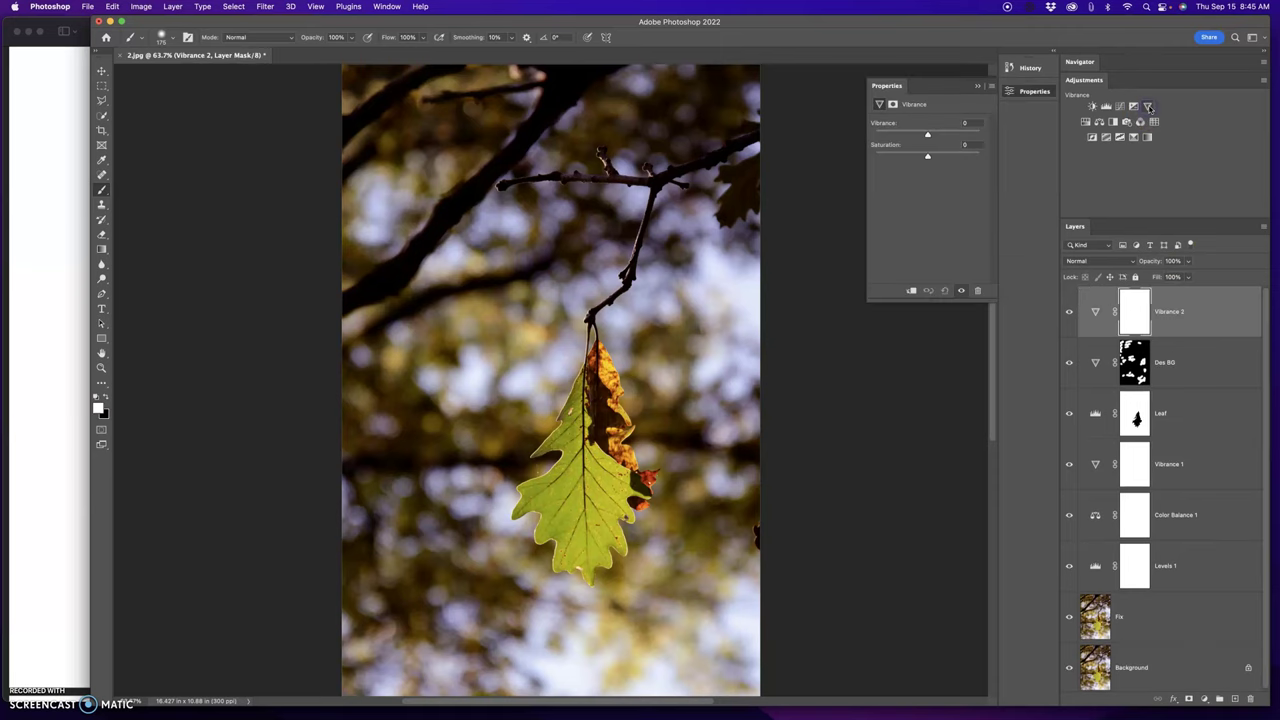
pyautogui.click(928, 157)
pyautogui.click(978, 86)
pyautogui.click(1134, 306)
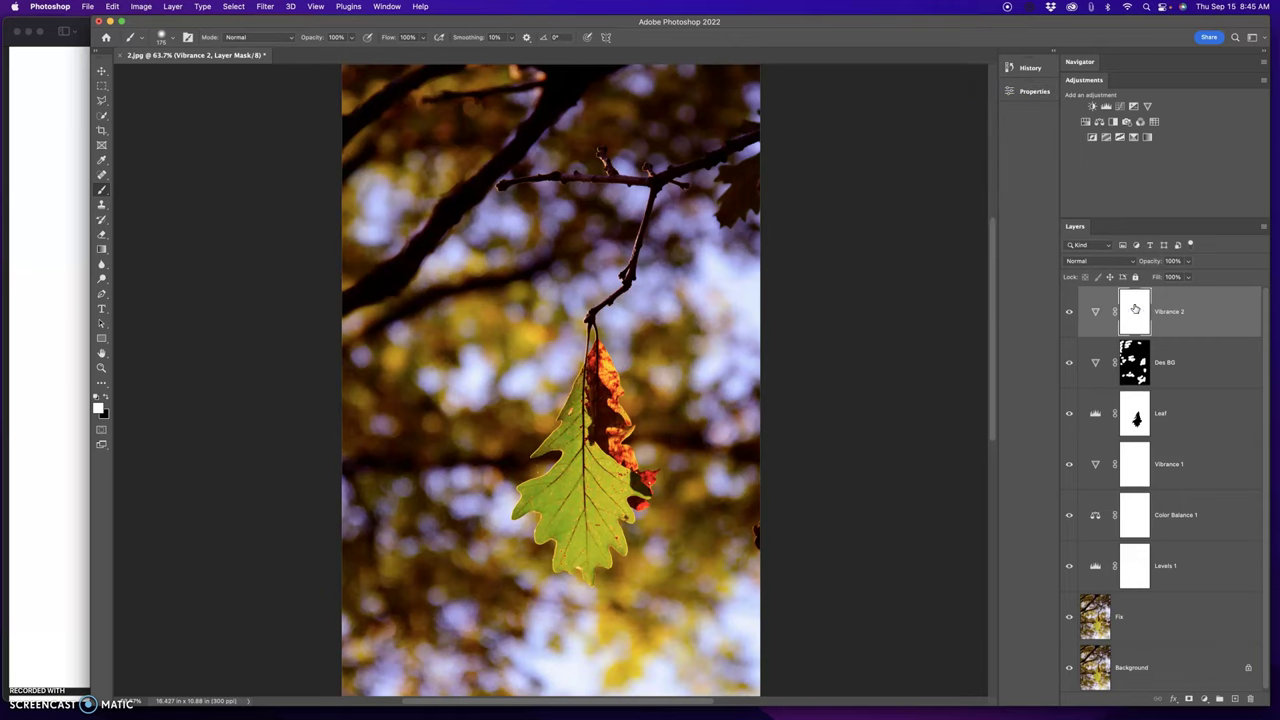
pyautogui.press('super+i')
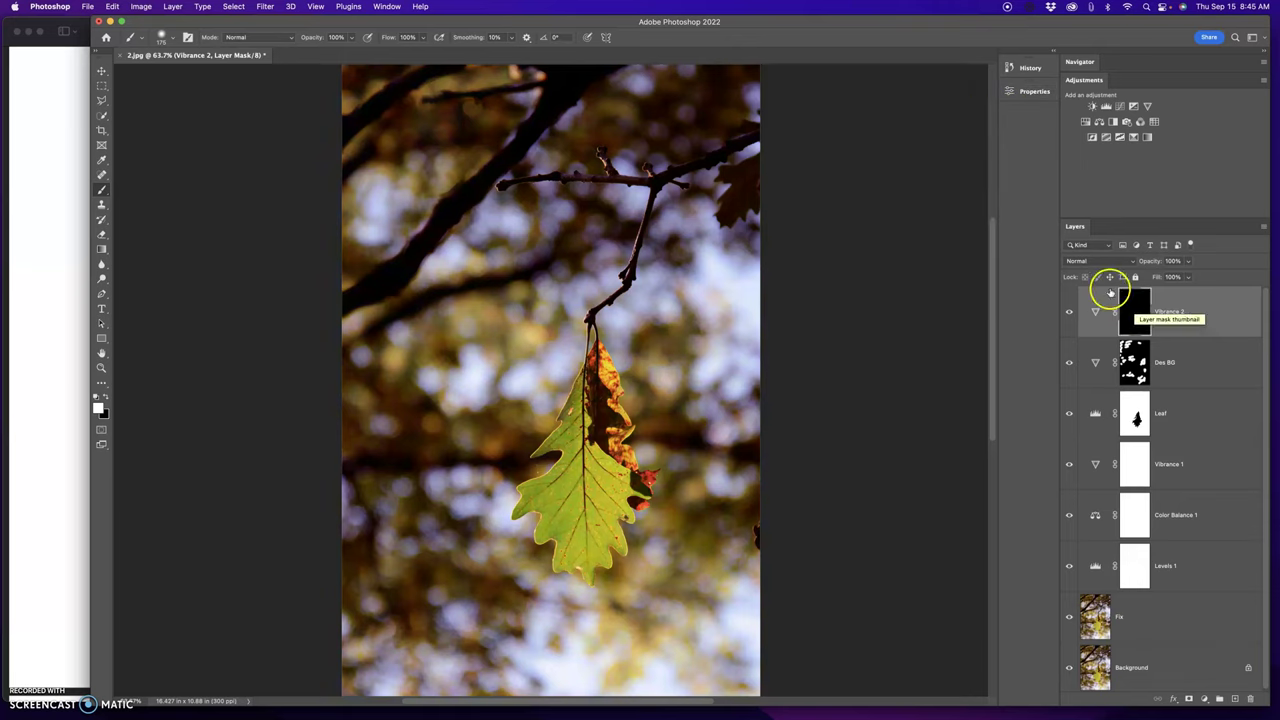
pyautogui.click(1035, 91)
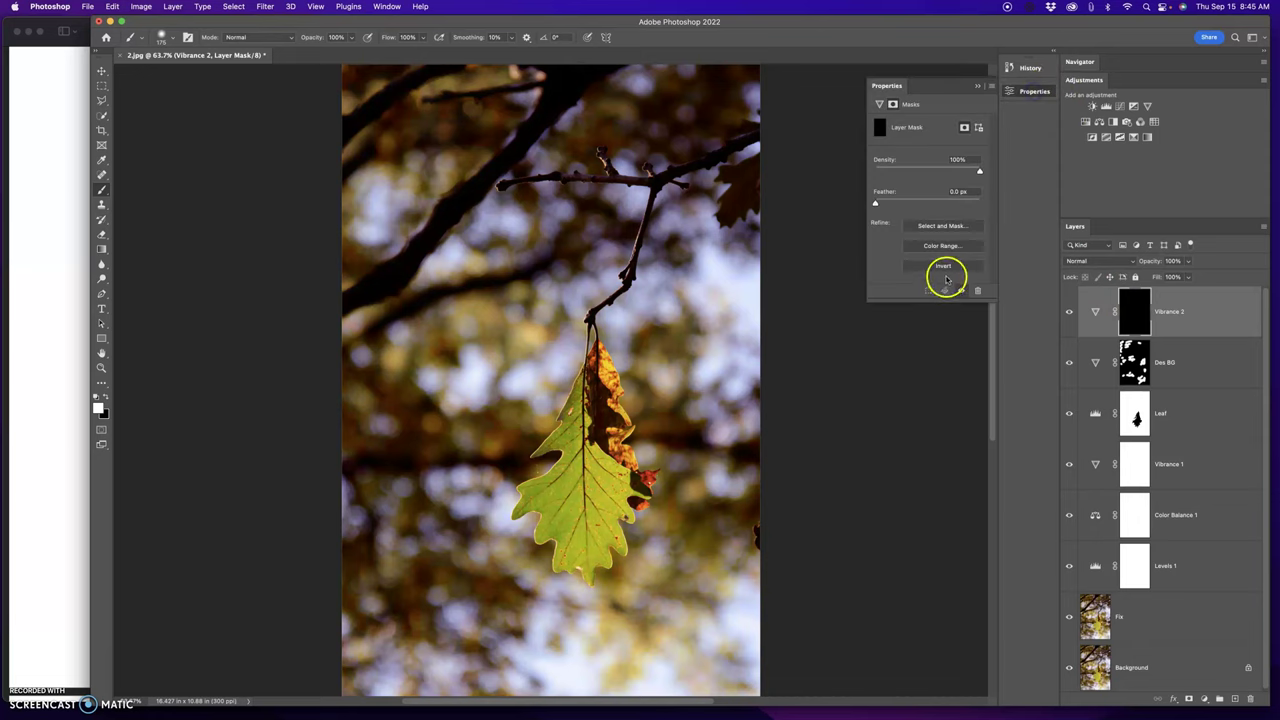
pyautogui.click(943, 266)
pyautogui.click(977, 85)
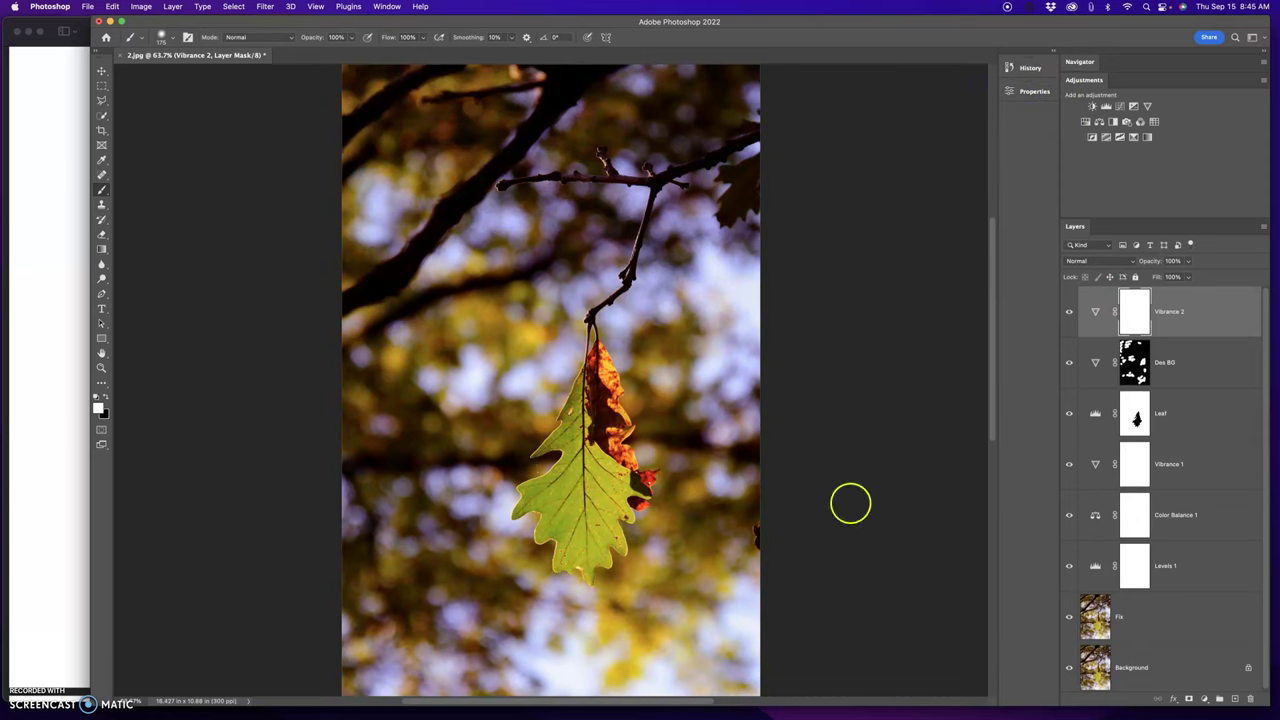
pyautogui.click(1133, 310)
pyautogui.press('super+i')
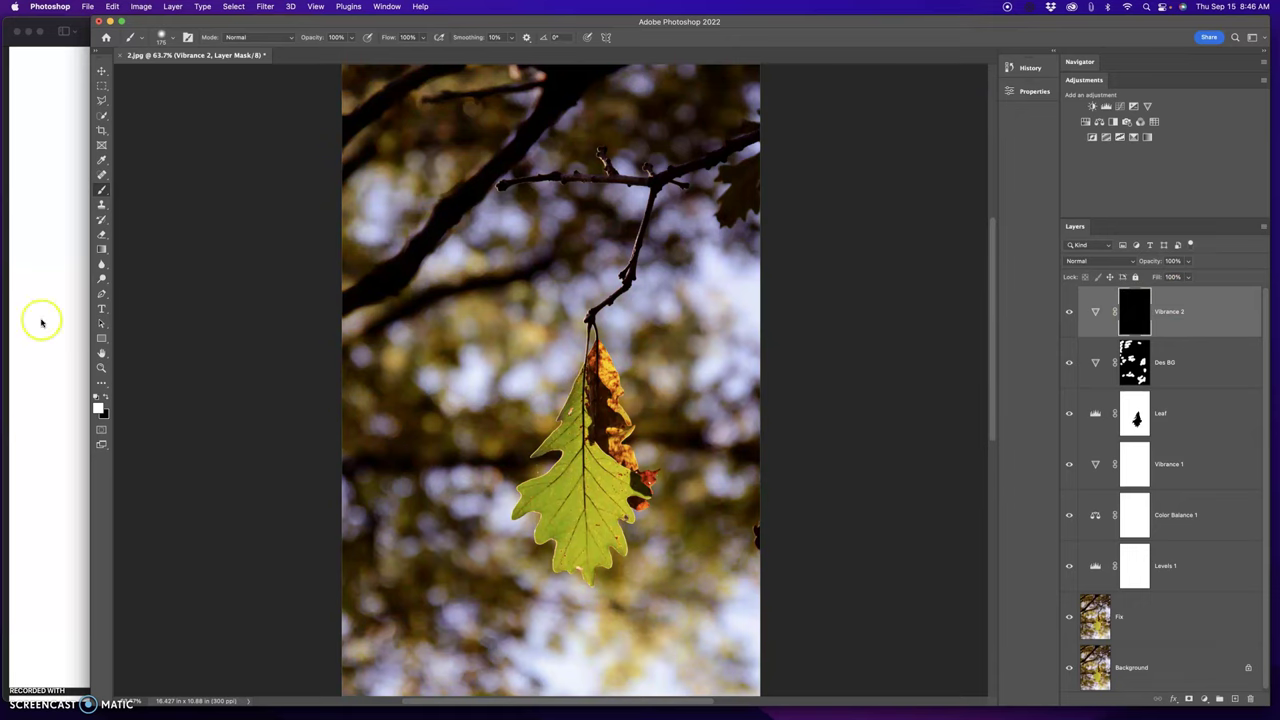
# Zoom in on the leaf and set up the brush for painting the Vibrance 2 mask
pyautogui.click(101, 368)
pyautogui.moveTo(519, 345); pyautogui.dragTo(679, 601)
pyautogui.click(101, 70)
pyautogui.rightClick(358, 282)
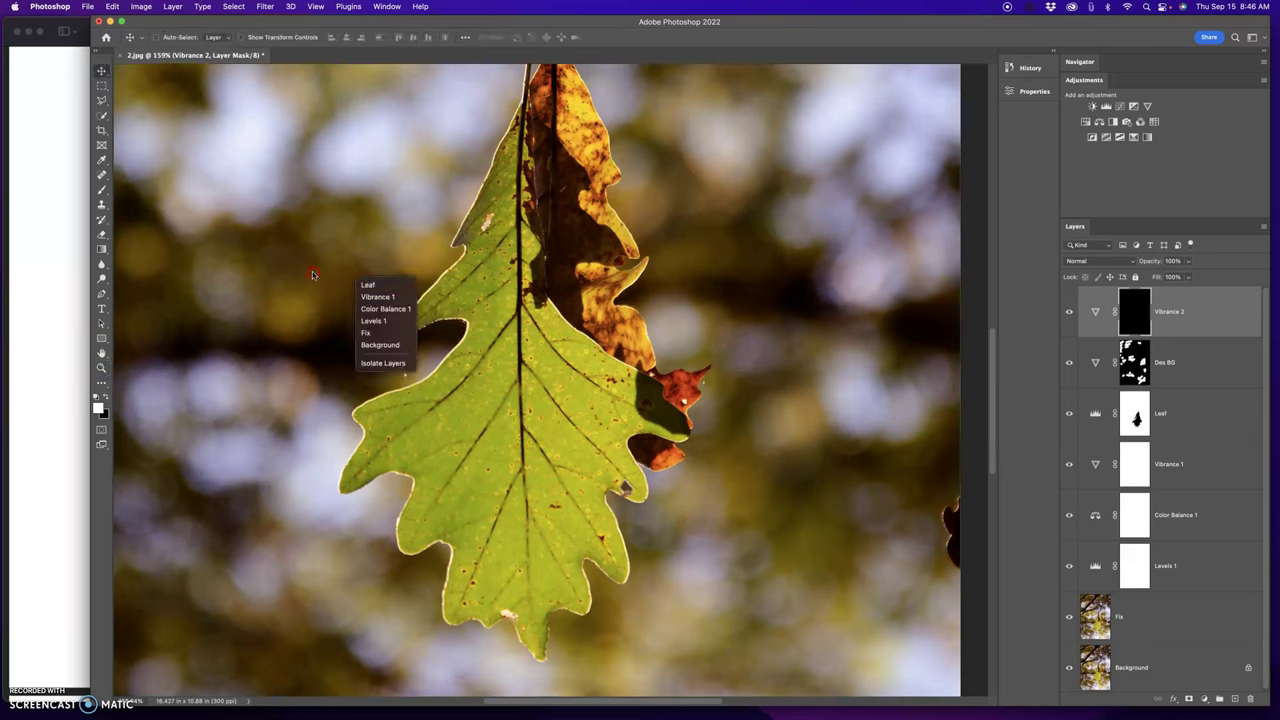
pyautogui.click(314, 271)
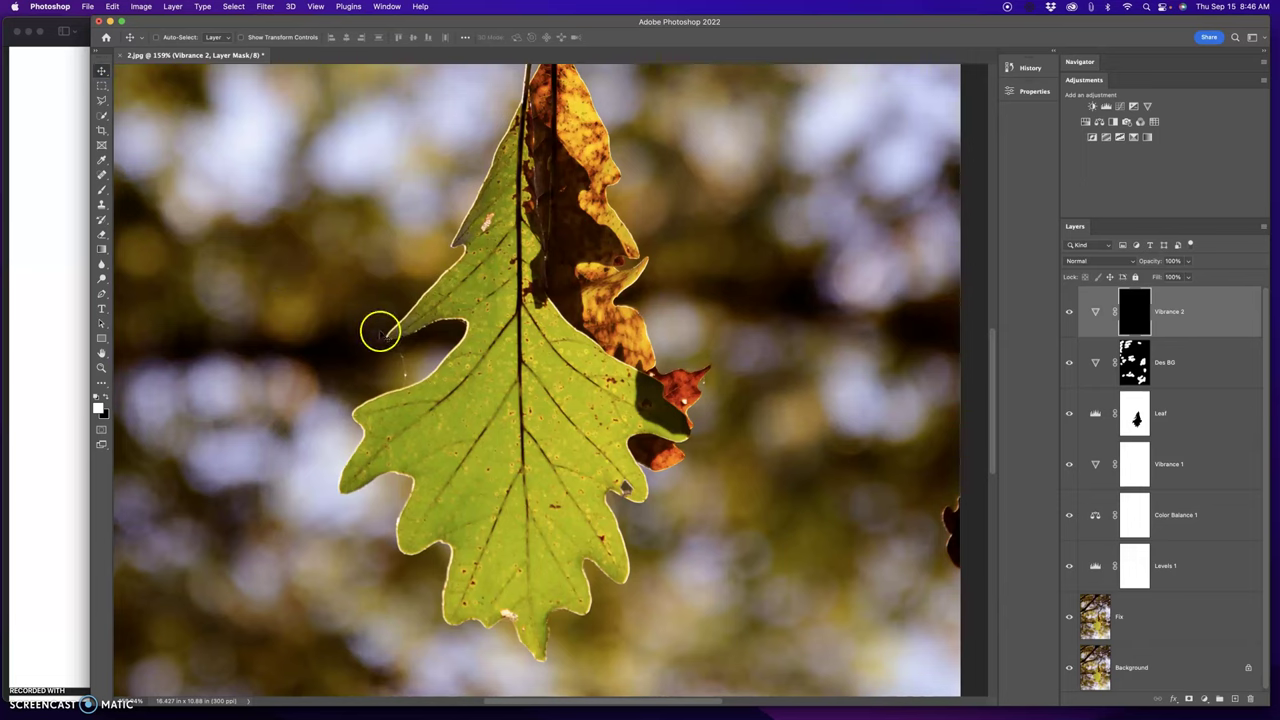
pyautogui.click(101, 189)
pyautogui.rightClick(343, 292)
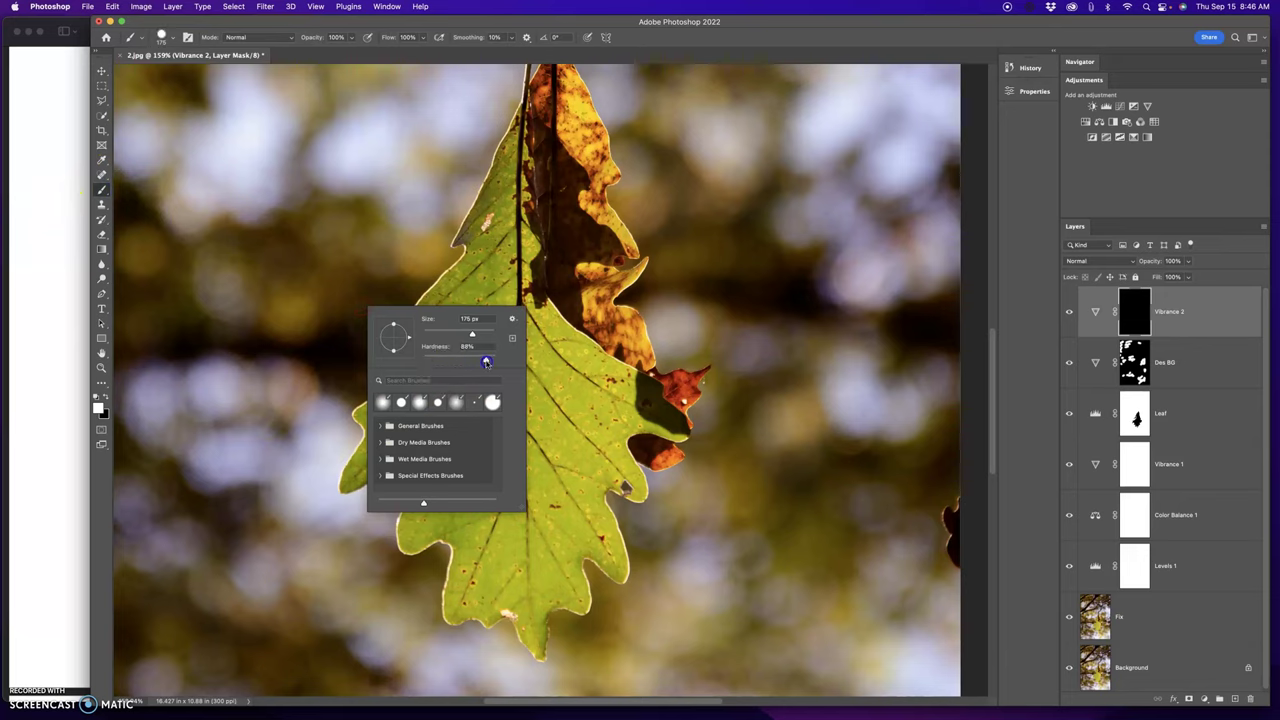
pyautogui.press('Return')
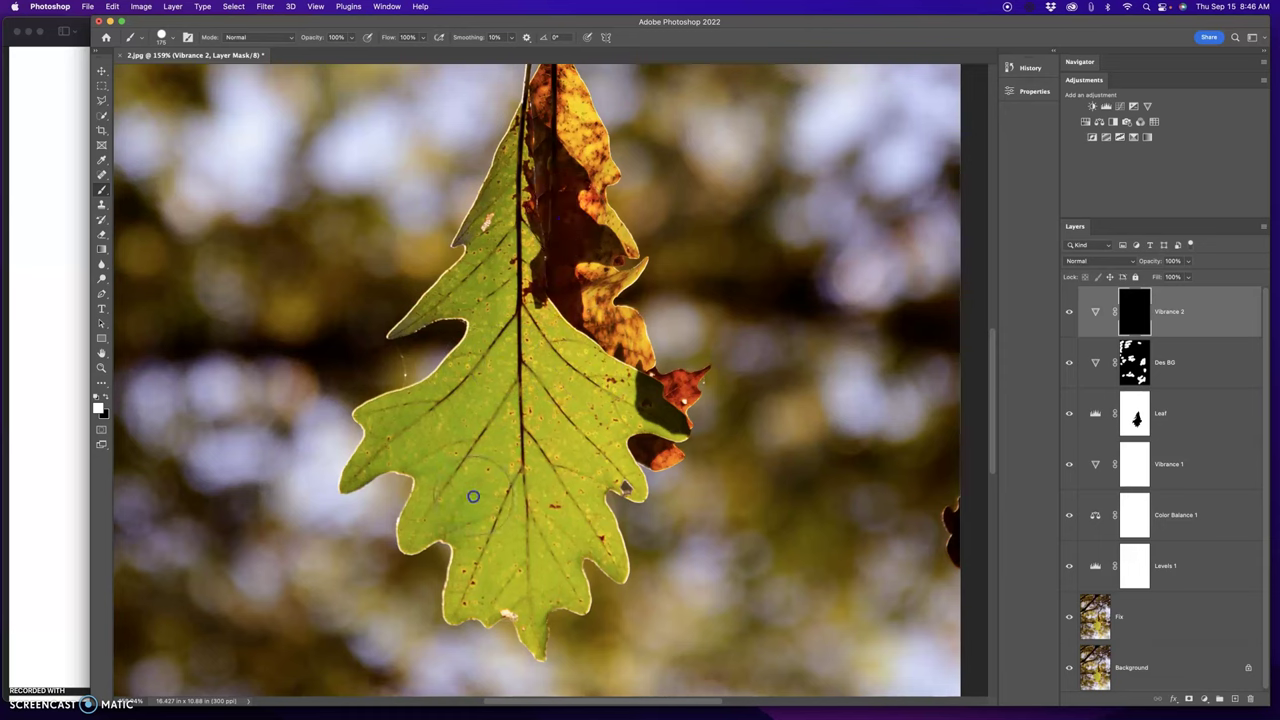
# Paint white over the leaf's brown half, shrinking the brush to about 100 then 60
pyautogui.moveTo(547, 484); pyautogui.dragTo(566, 404)
pyautogui.press('[')
pyautogui.press('[')
pyautogui.press('[')
pyautogui.press('[')
pyautogui.moveTo(562, 104)
pyautogui.mouseDown()
pyautogui.moveTo(580, 100)
pyautogui.moveTo(563, 87)
pyautogui.mouseUp()
pyautogui.scroll(5, 570, 118)
pyautogui.moveTo(577, 131); pyautogui.dragTo(601, 228)
pyautogui.press('[')
pyautogui.press('[')
pyautogui.press('[')
pyautogui.press('[')
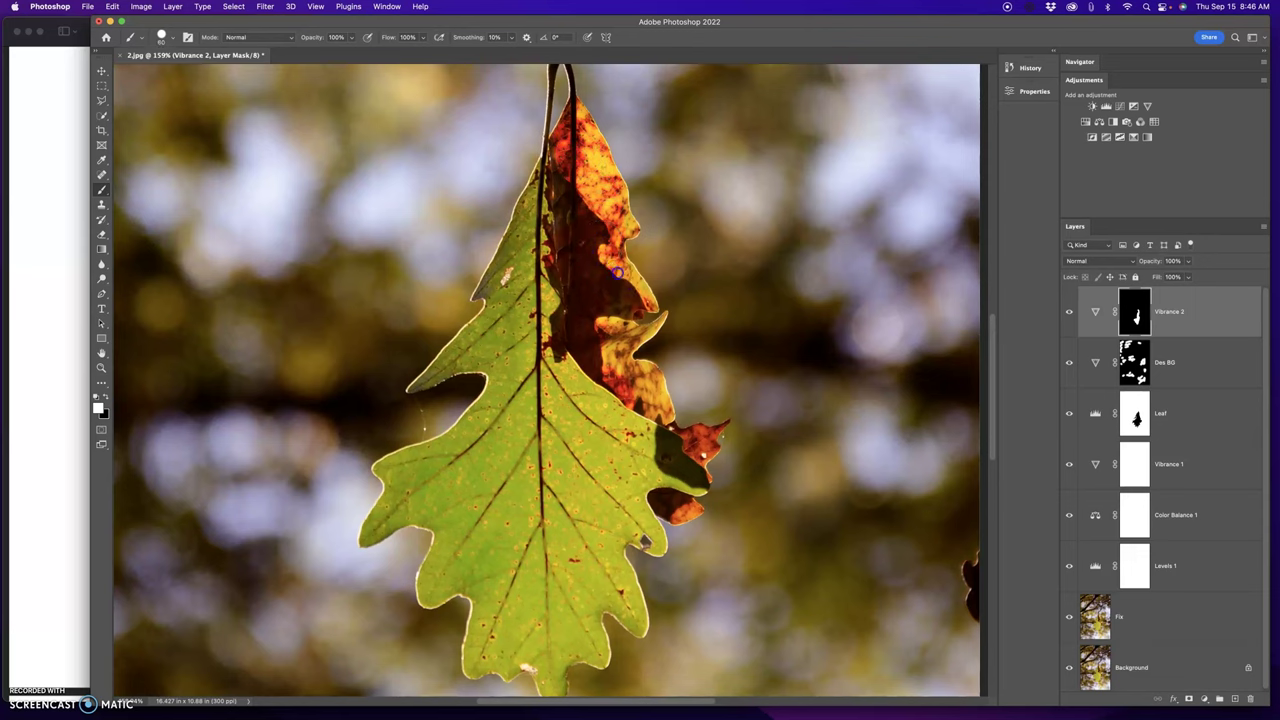
pyautogui.moveTo(618, 272)
pyautogui.mouseDown()
pyautogui.moveTo(634, 370)
pyautogui.moveTo(619, 345)
pyautogui.moveTo(652, 326)
pyautogui.mouseUp()
# Paint white across the green leaf, its lower lobes, edges and upper area
pyautogui.click(427, 498)
pyautogui.moveTo(427, 498)
pyautogui.mouseDown()
pyautogui.moveTo(443, 485)
pyautogui.moveTo(460, 574)
pyautogui.moveTo(486, 541)
pyautogui.mouseUp()
pyautogui.click(494, 630)
pyautogui.moveTo(517, 597)
pyautogui.mouseDown()
pyautogui.moveTo(520, 641)
pyautogui.moveTo(545, 626)
pyautogui.moveTo(551, 677)
pyautogui.moveTo(586, 647)
pyautogui.moveTo(581, 606)
pyautogui.mouseUp()
pyautogui.click(630, 598)
pyautogui.click(618, 533)
pyautogui.click(625, 517)
pyautogui.click(649, 433)
pyautogui.click(510, 230)
pyautogui.click(545, 242)
pyautogui.click(533, 215)
# Fit the image on screen, toggle Vibrance 2 on and off to compare, and bring up the Preview guide
pyautogui.doubleClick(102, 354)
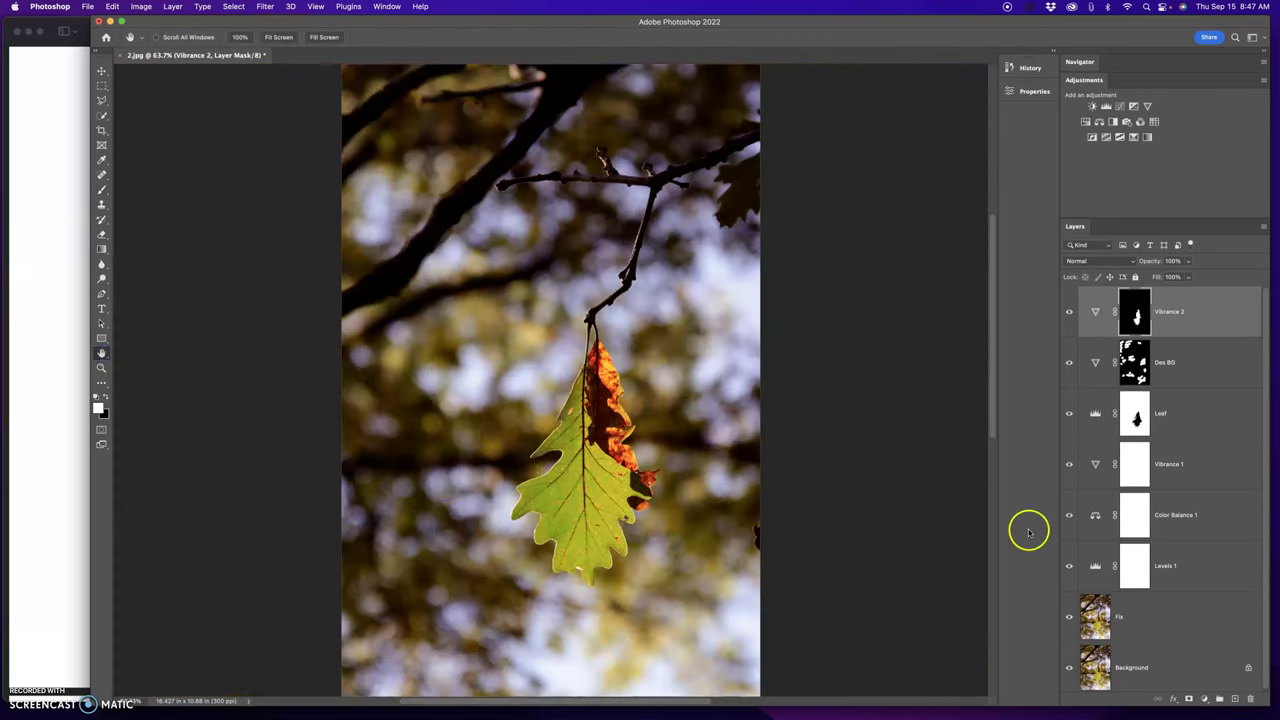
pyautogui.click(1069, 313)
pyautogui.click(1069, 313)
pyautogui.click(1069, 313)
pyautogui.click(1069, 313)
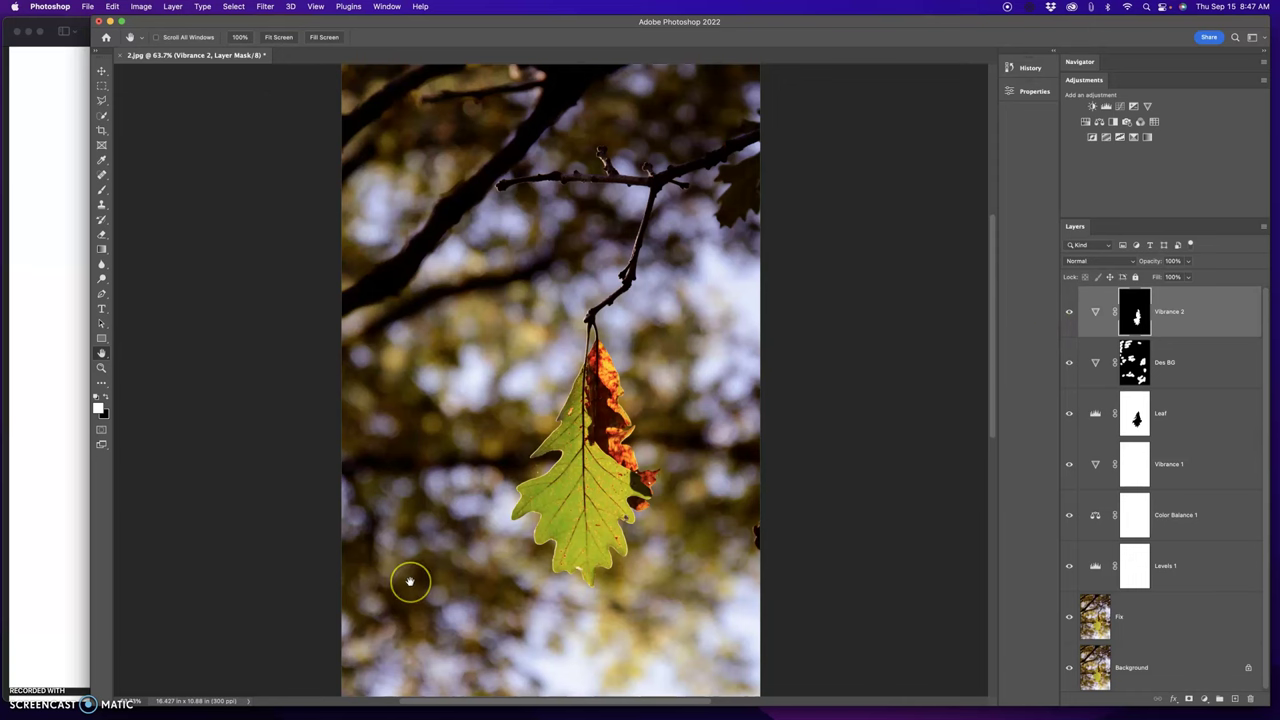
pyautogui.click(49, 363)
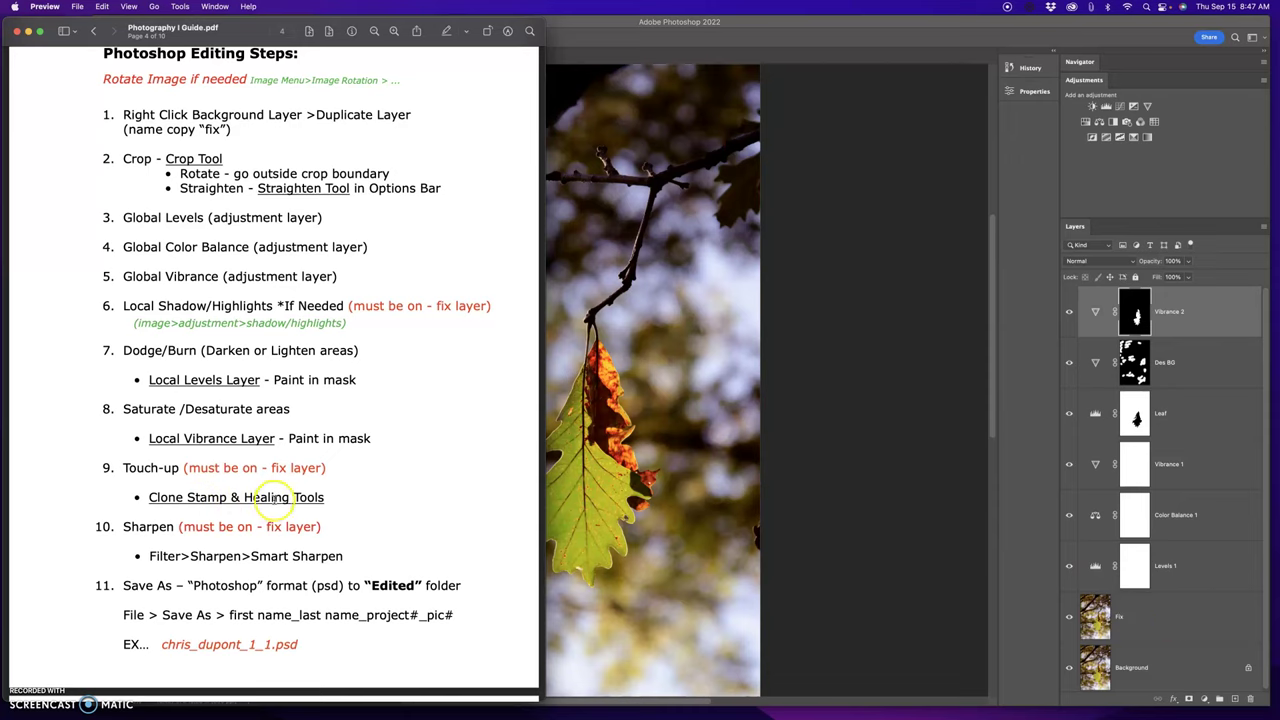
# Return to the Photoshop photo with the Fix layer selected
pyautogui.click(1165, 623)
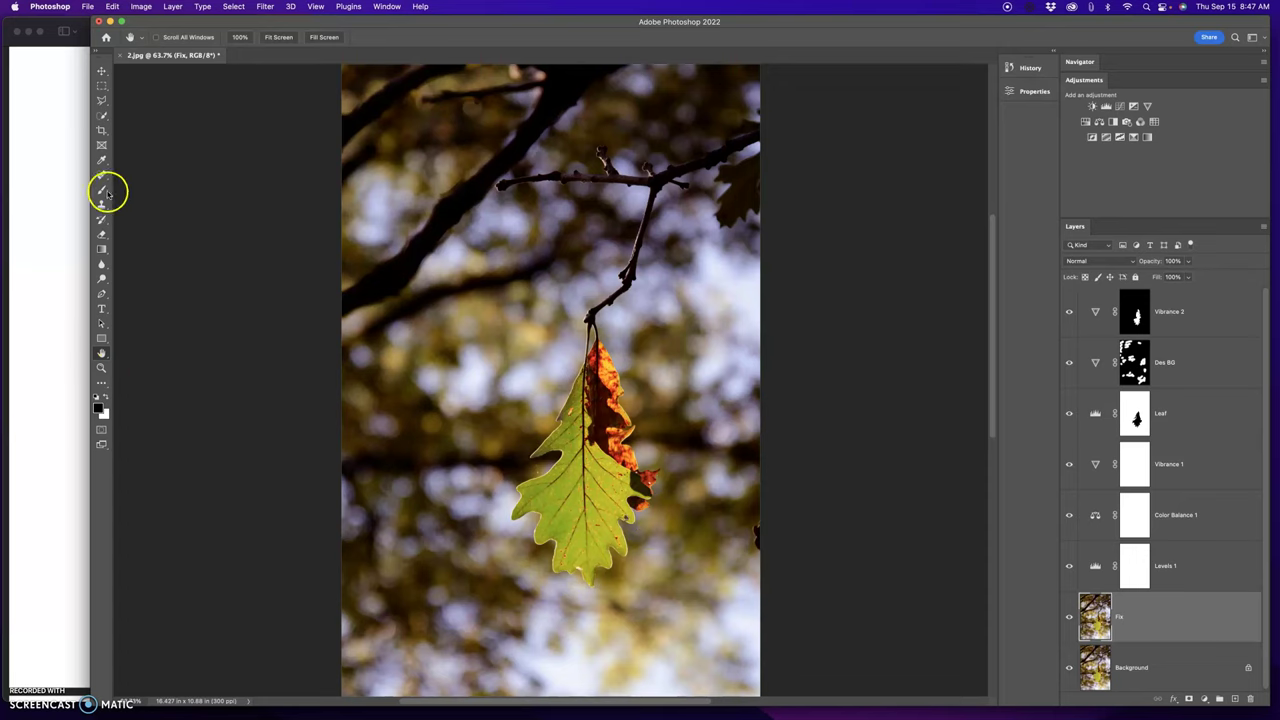
# Try the Clone Stamp tool, then settle on the Spot Healing Brush Tool
pyautogui.moveTo(101, 174); pyautogui.dragTo(157, 175)
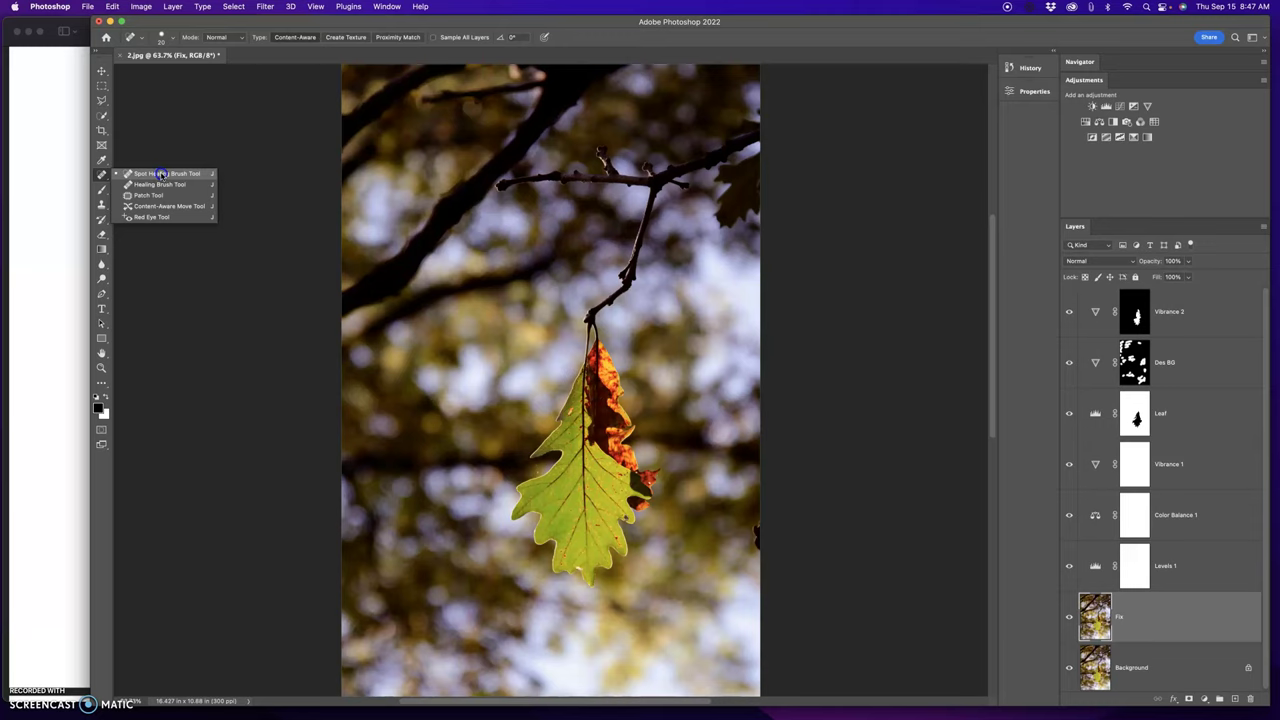
pyautogui.moveTo(161, 175); pyautogui.dragTo(161, 186)
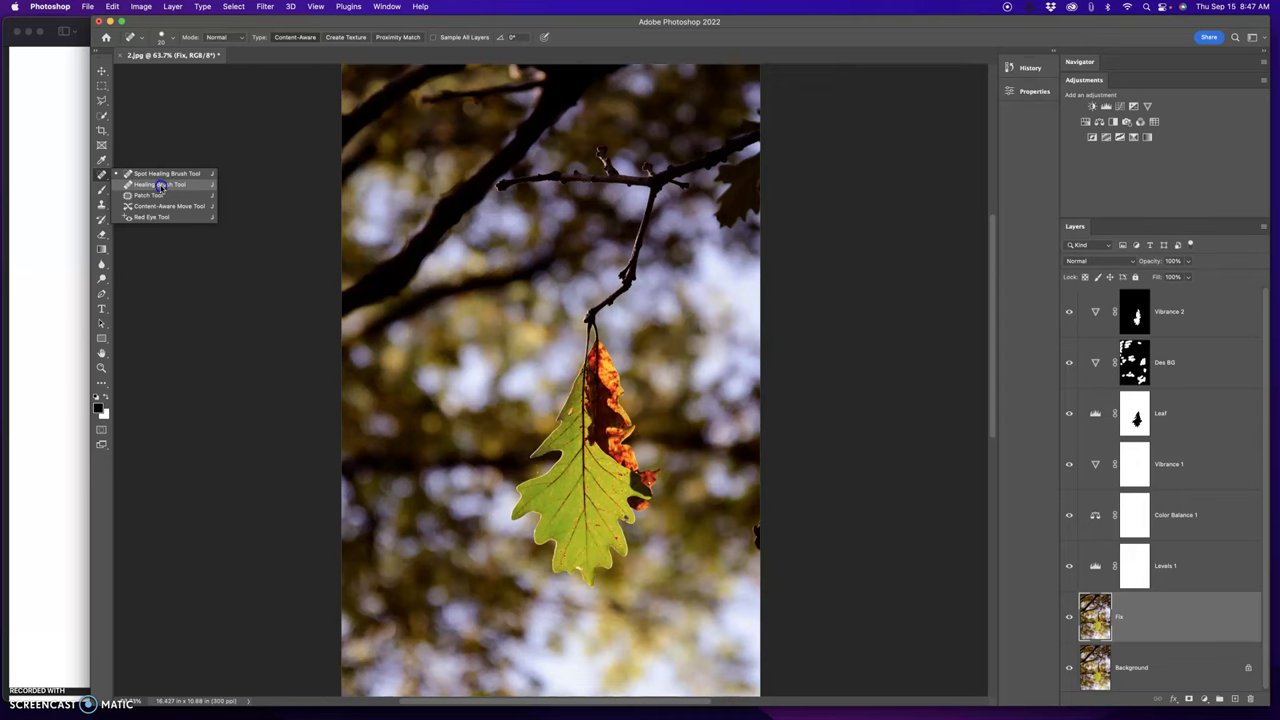
pyautogui.click(102, 205)
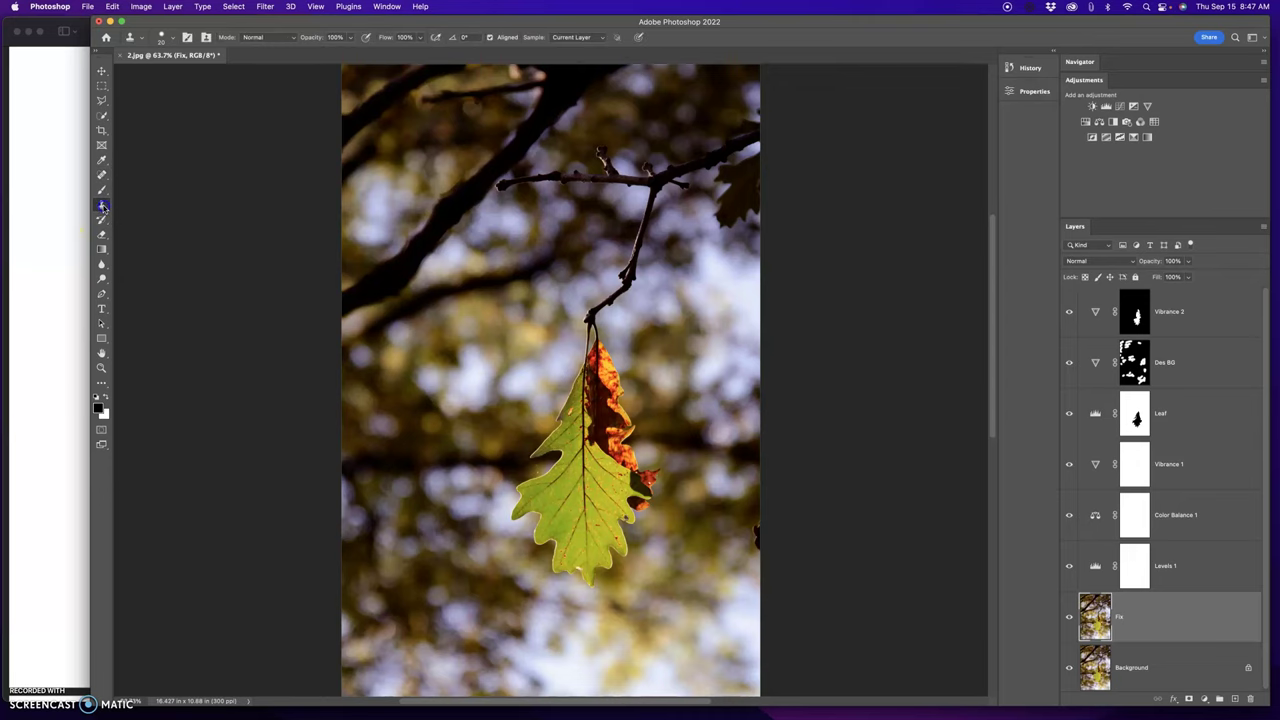
pyautogui.rightClick(102, 207)
pyautogui.click(136, 206)
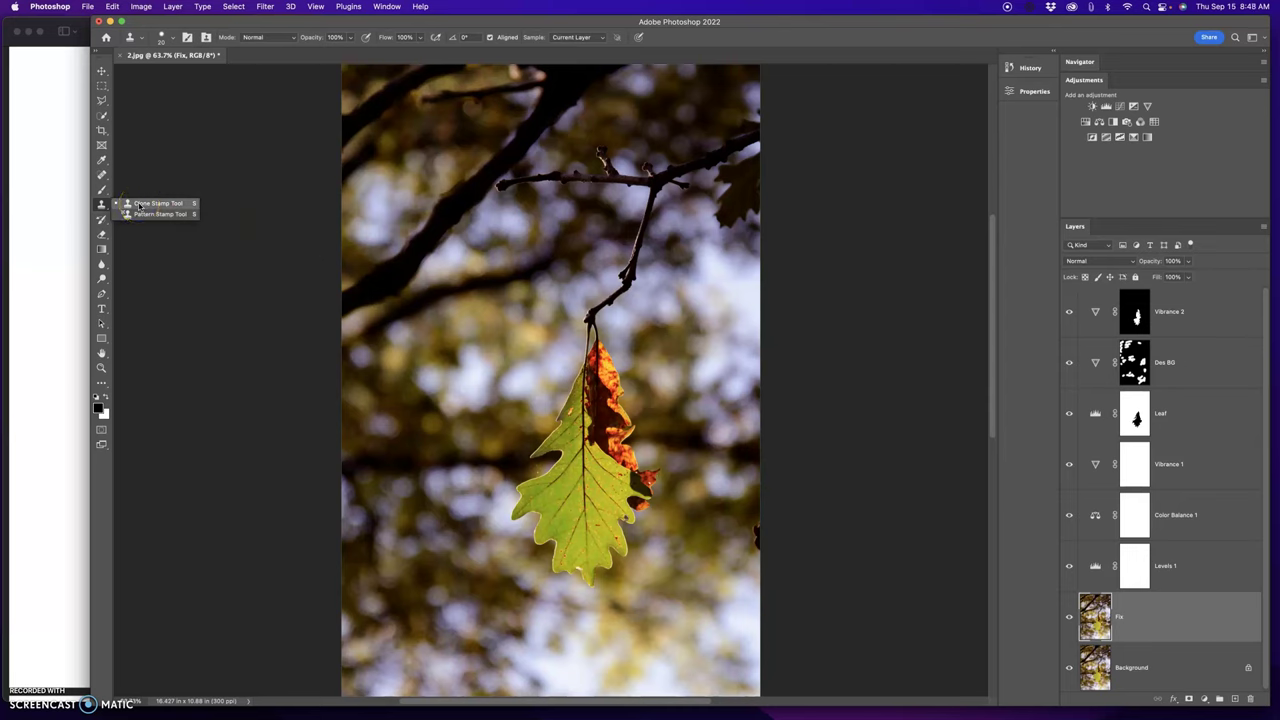
pyautogui.click(102, 174)
pyautogui.rightClick(102, 174)
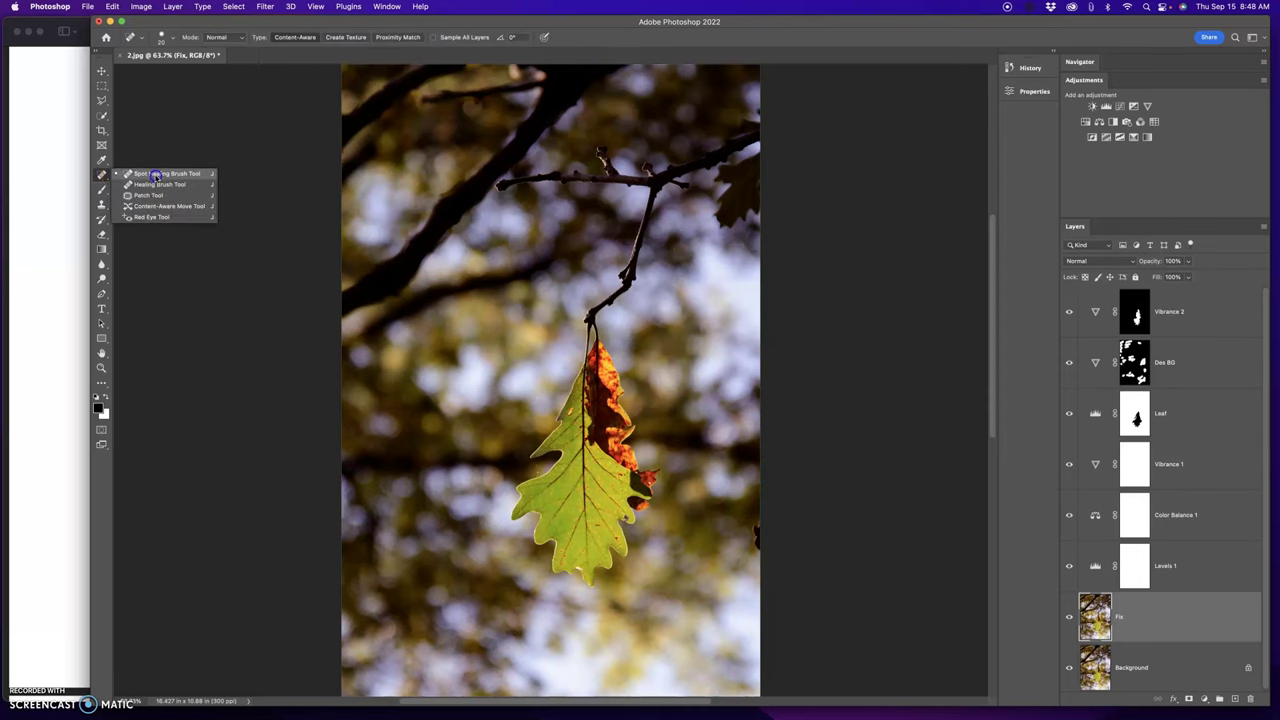
pyautogui.click(155, 175)
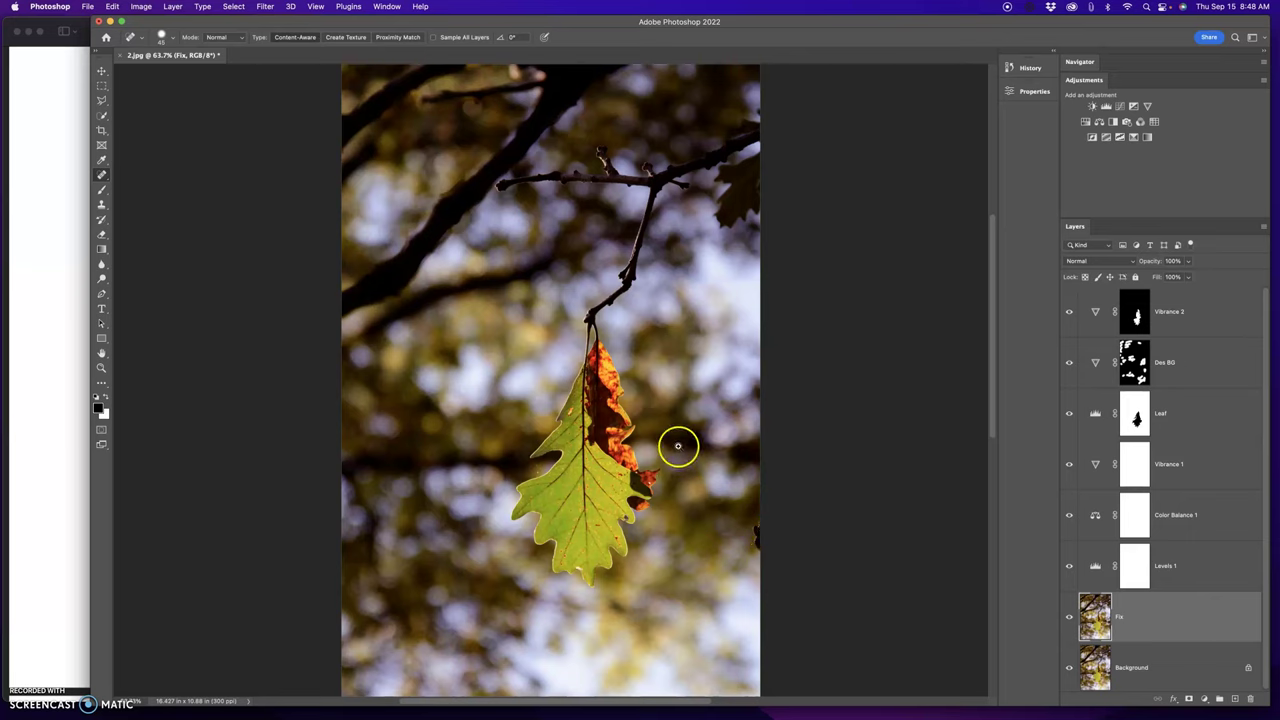
# Heal the dark spots along the photo's right edge with the Spot Healing Brush
pyautogui.scroll(5, 811, 600)
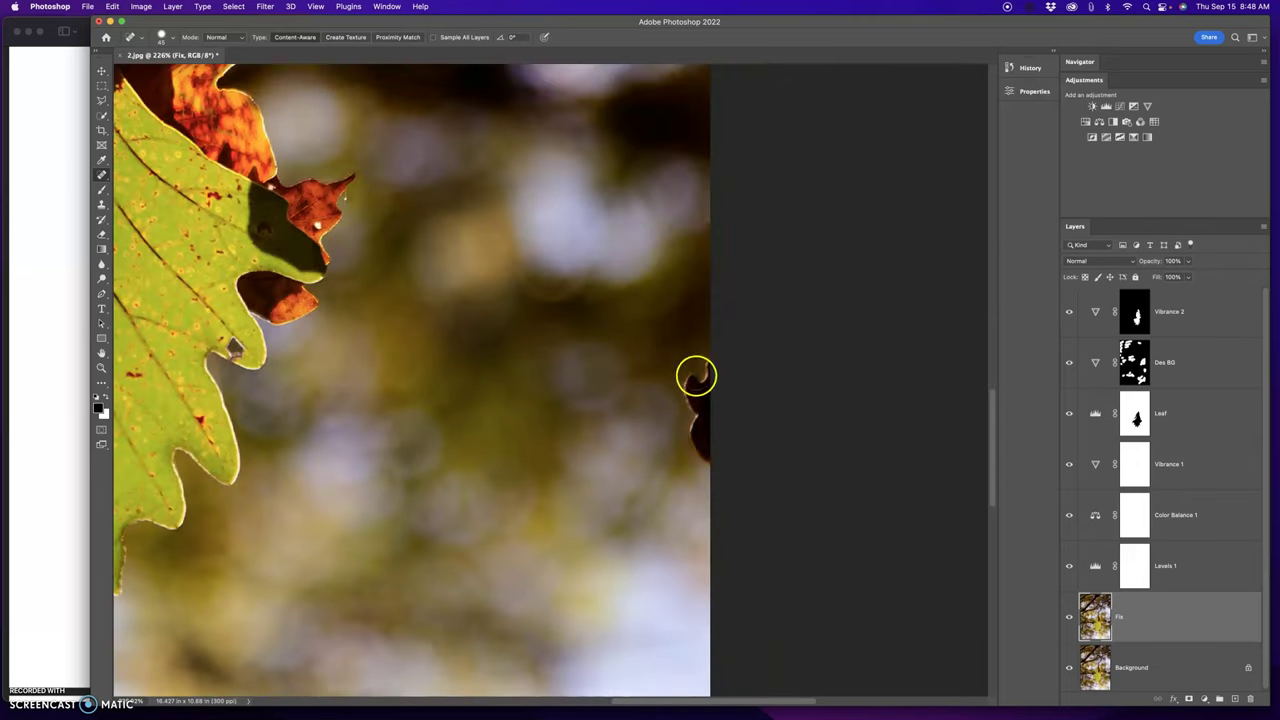
pyautogui.moveTo(700, 355); pyautogui.dragTo(700, 475)
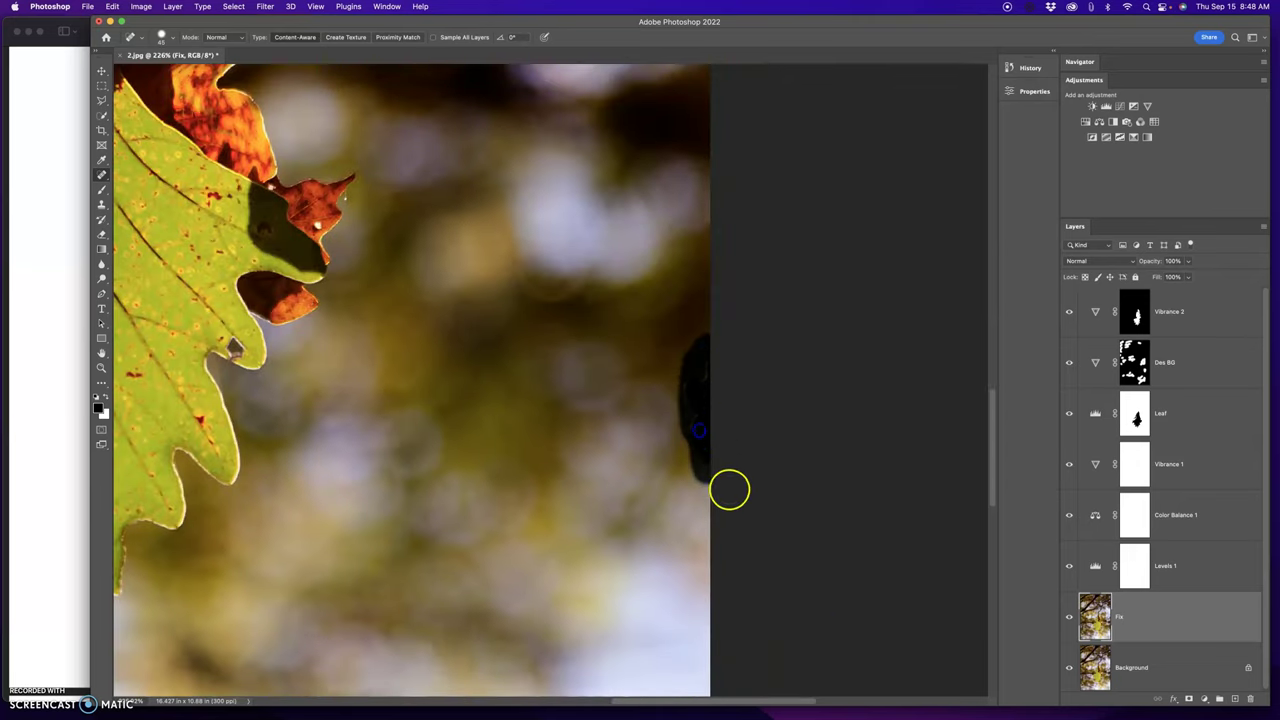
pyautogui.moveTo(704, 345)
pyautogui.mouseDown()
pyautogui.moveTo(688, 374)
pyautogui.moveTo(698, 462)
pyautogui.moveTo(685, 399)
pyautogui.moveTo(692, 330)
pyautogui.mouseUp()
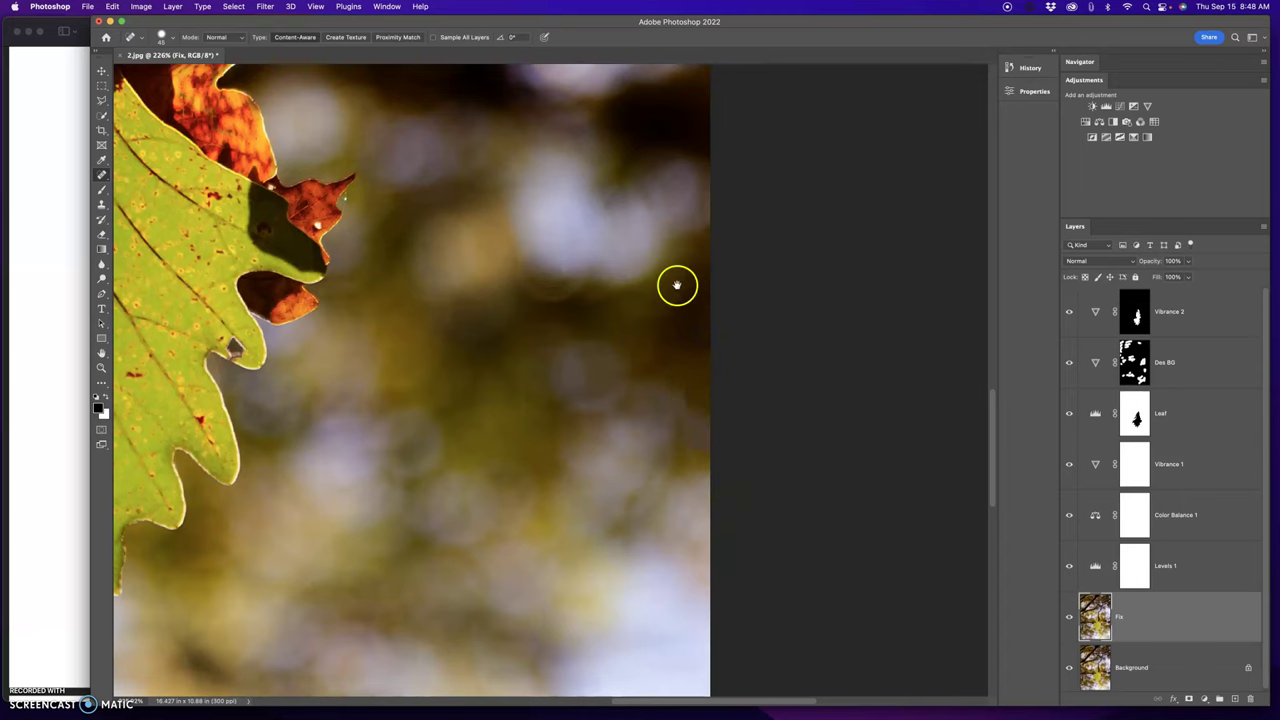
pyautogui.moveTo(676, 286); pyautogui.dragTo(700, 617)
pyautogui.moveTo(677, 383); pyautogui.dragTo(666, 429)
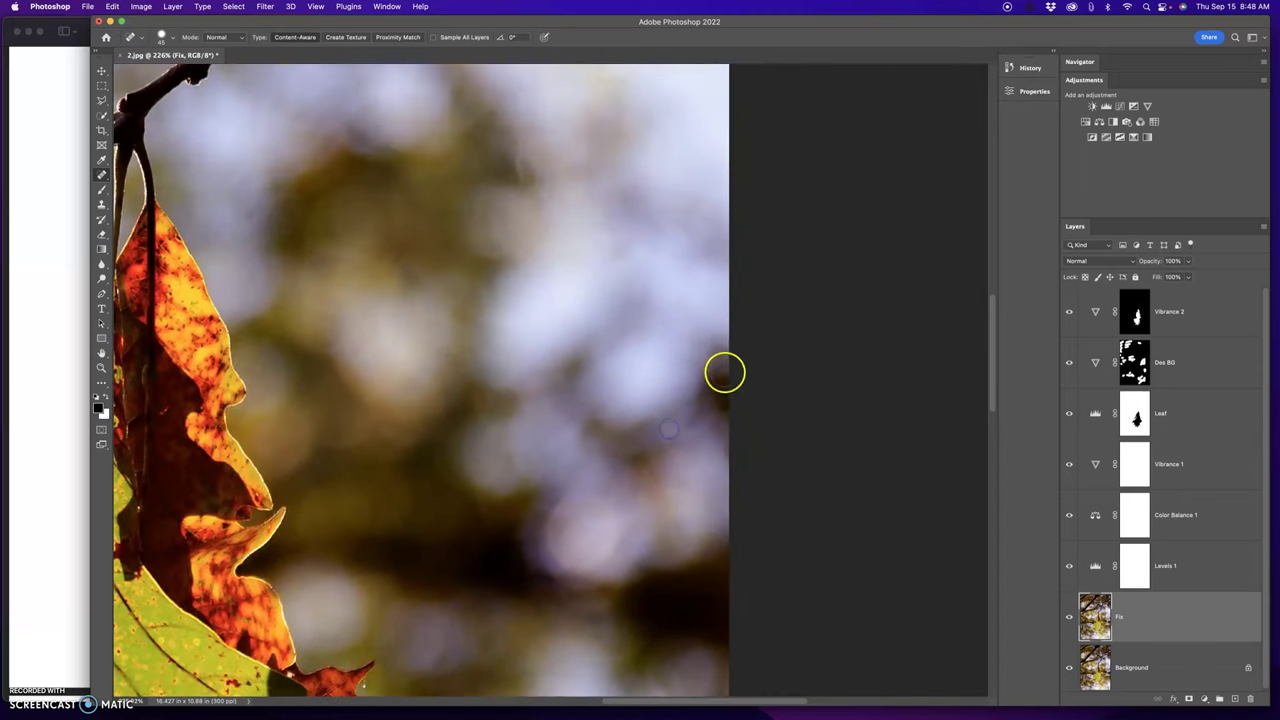
pyautogui.moveTo(724, 369)
pyautogui.mouseDown()
pyautogui.moveTo(722, 436)
pyautogui.moveTo(712, 328)
pyautogui.mouseUp()
pyautogui.moveTo(710, 390)
pyautogui.mouseDown()
pyautogui.moveTo(727, 444)
pyautogui.moveTo(715, 442)
pyautogui.moveTo(707, 374)
pyautogui.moveTo(710, 340)
pyautogui.mouseUp()
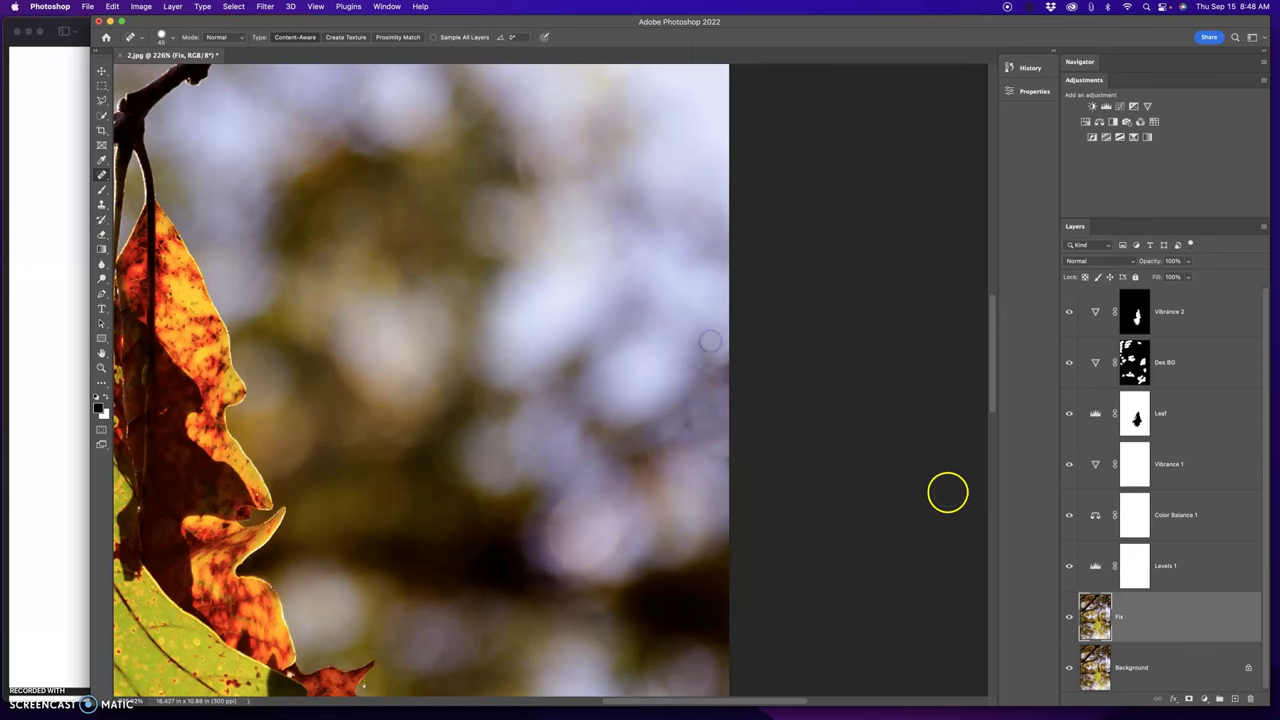
pyautogui.doubleClick(101, 353)
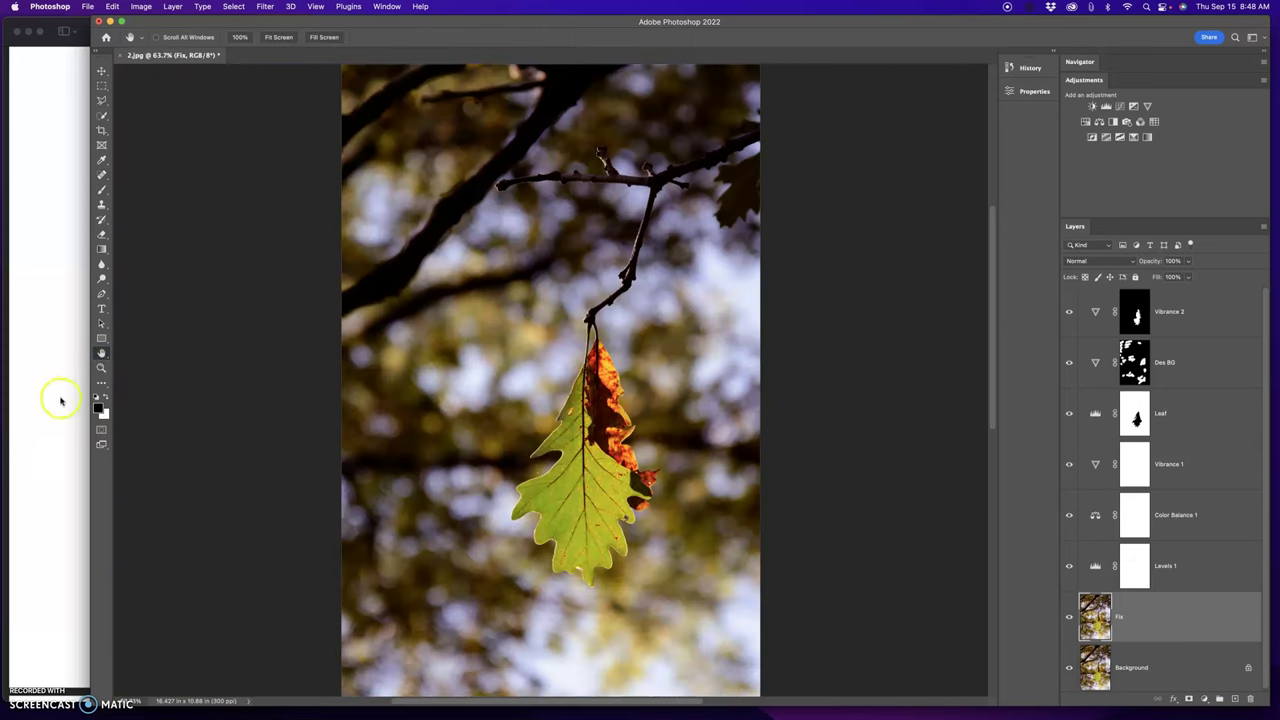
# Zoom in on the leaf and spot-heal the flaws at its left notch, orange tip and bottom tip
pyautogui.click(101, 368)
pyautogui.moveTo(493, 311); pyautogui.dragTo(697, 618)
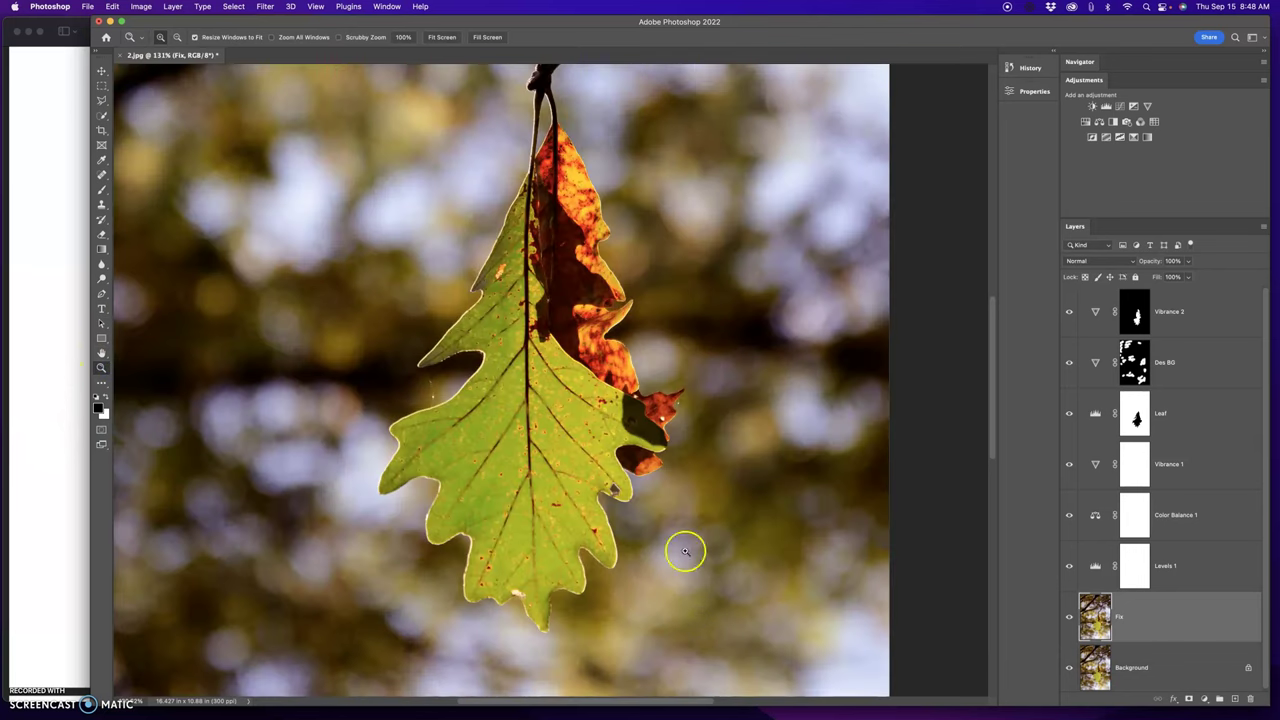
pyautogui.click(101, 174)
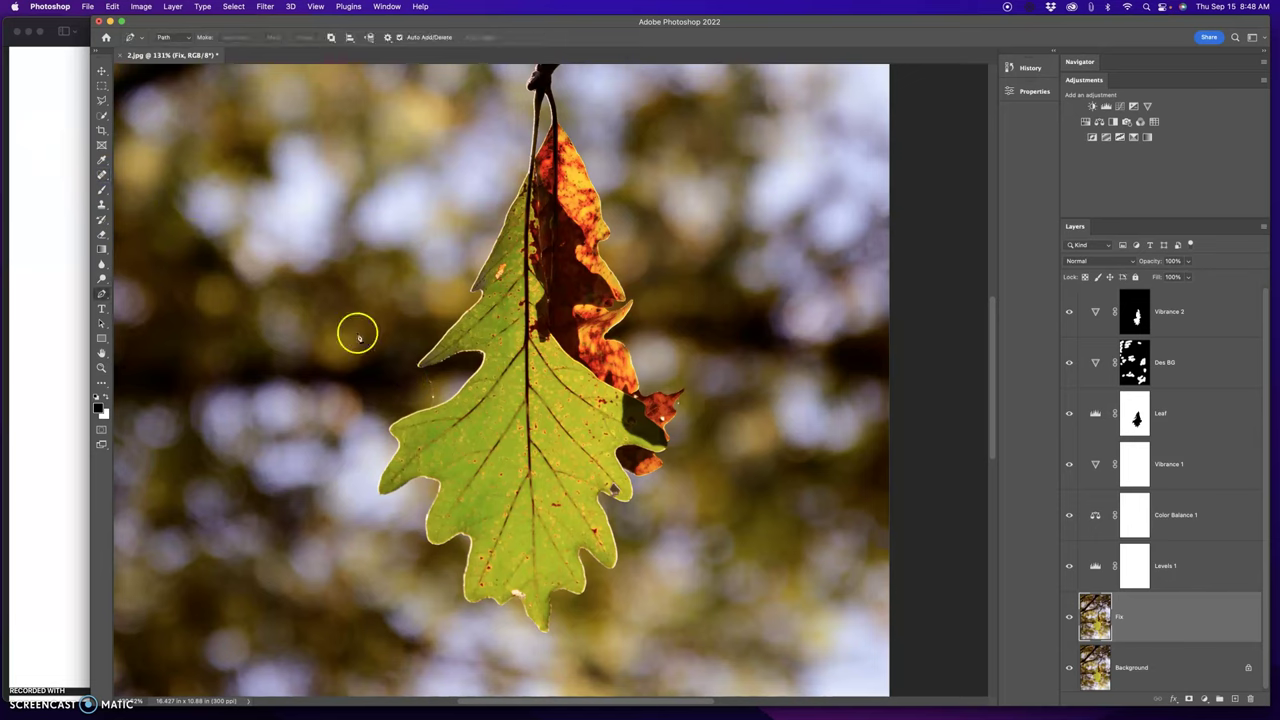
pyautogui.moveTo(443, 366); pyautogui.dragTo(437, 377)
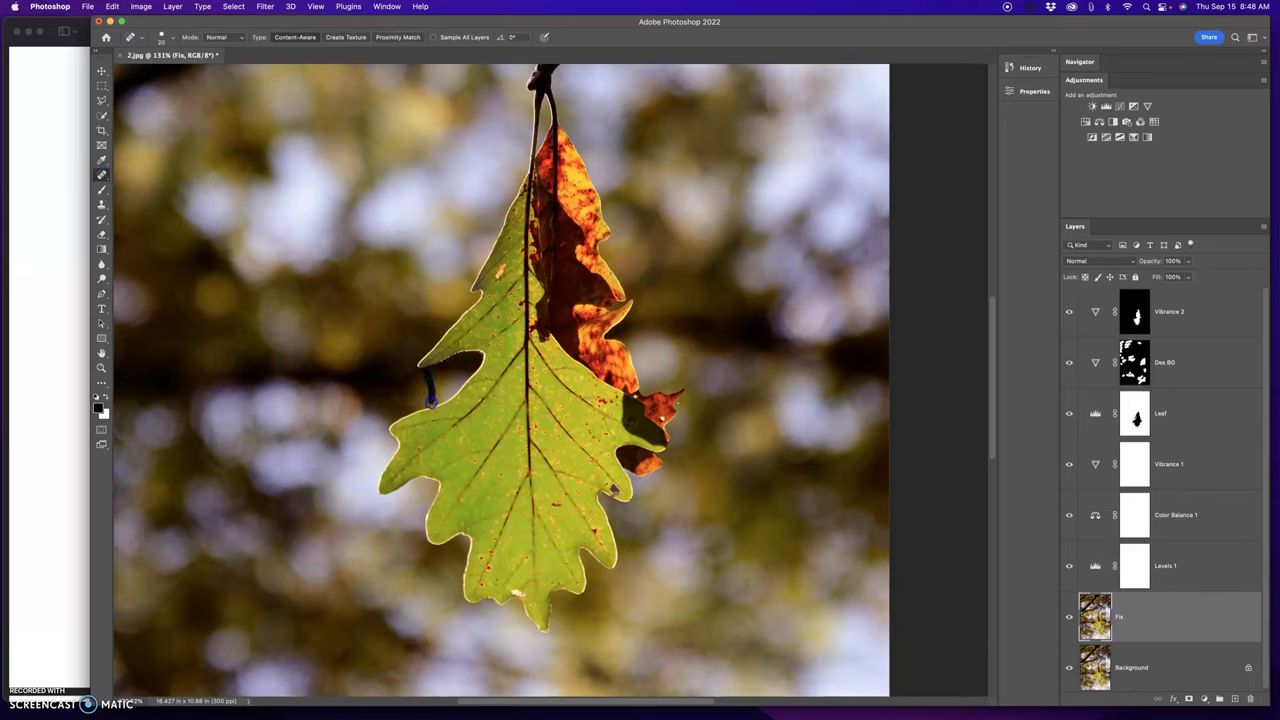
pyautogui.moveTo(432, 402); pyautogui.dragTo(432, 402)
pyautogui.moveTo(640, 401); pyautogui.dragTo(640, 401)
pyautogui.moveTo(514, 594); pyautogui.dragTo(513, 593)
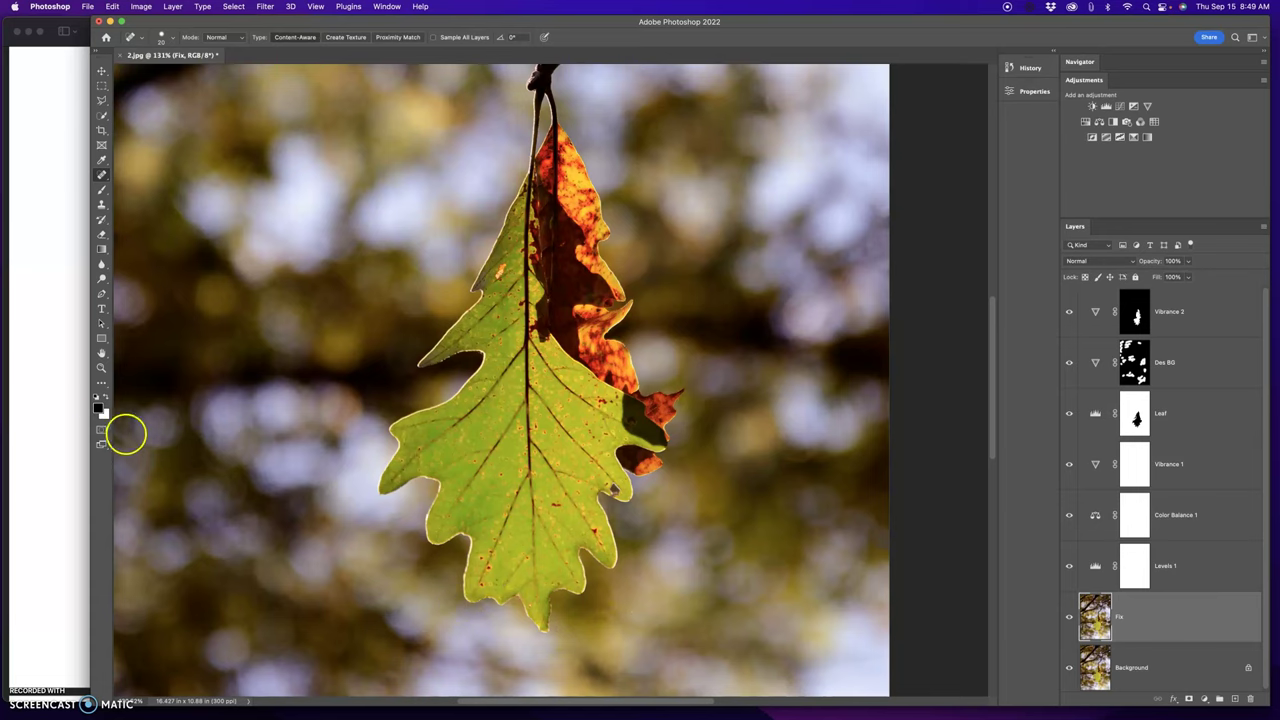
pyautogui.click(101, 353)
pyautogui.doubleClick(101, 353)
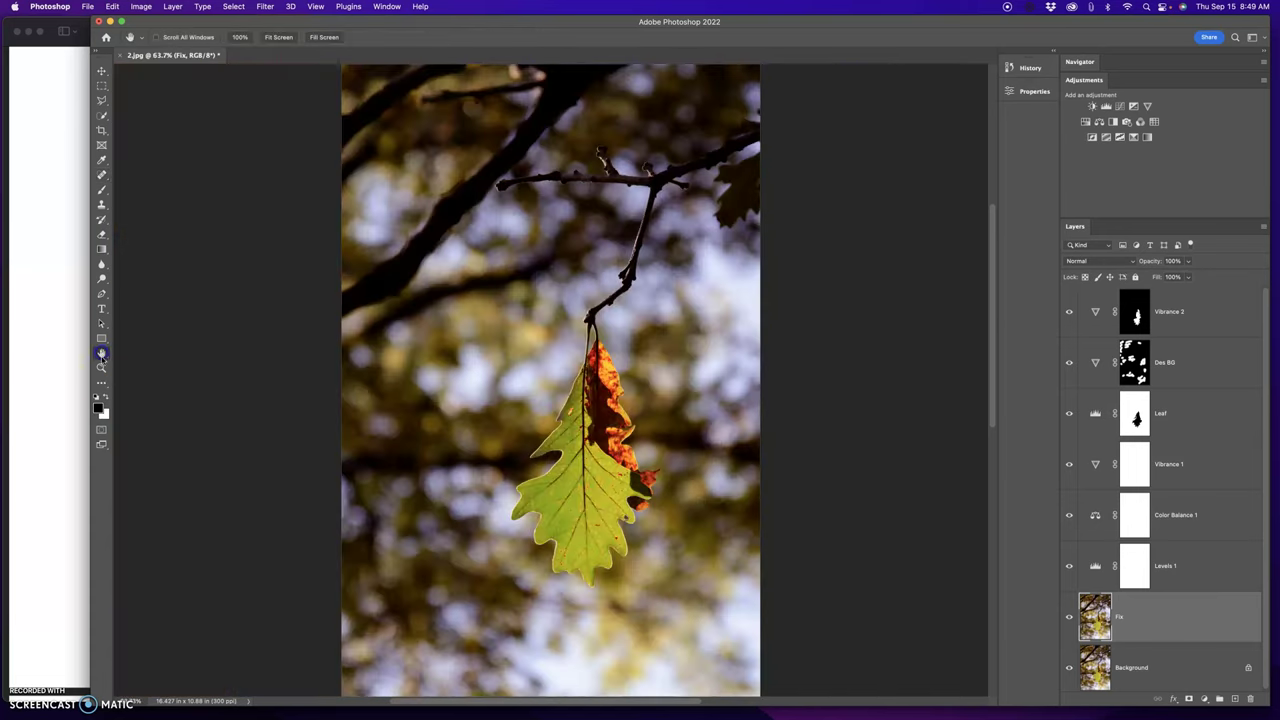
pyautogui.click(71, 379)
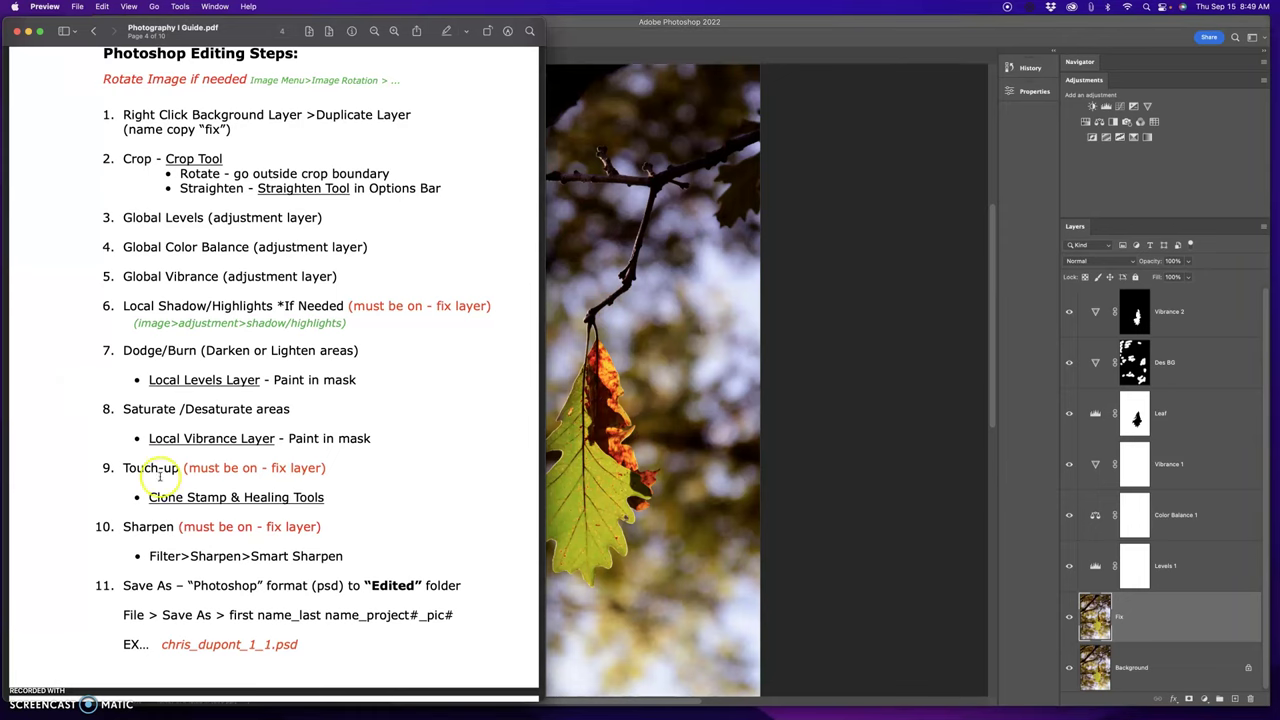
pyautogui.click(631, 275)
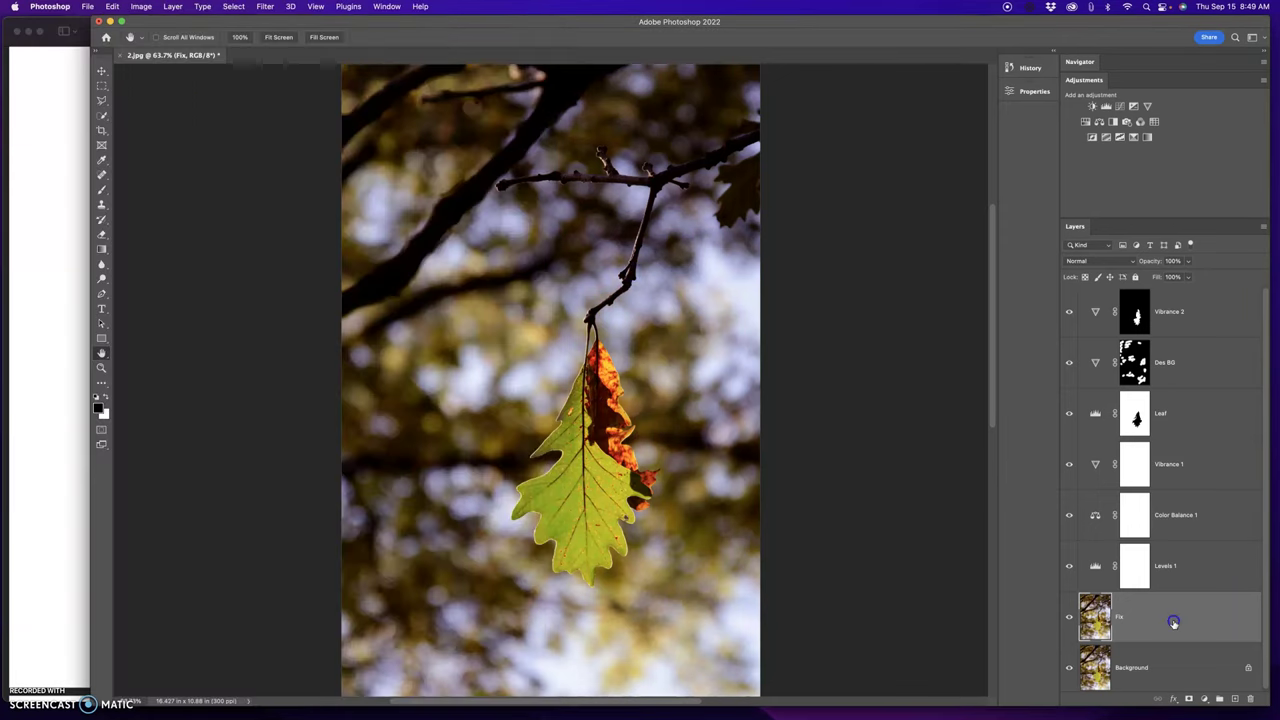
# Apply Smart Sharpen to the Fix layer at 241% amount, 1.0 px radius, 18% noise reduction
pyautogui.click(265, 7)
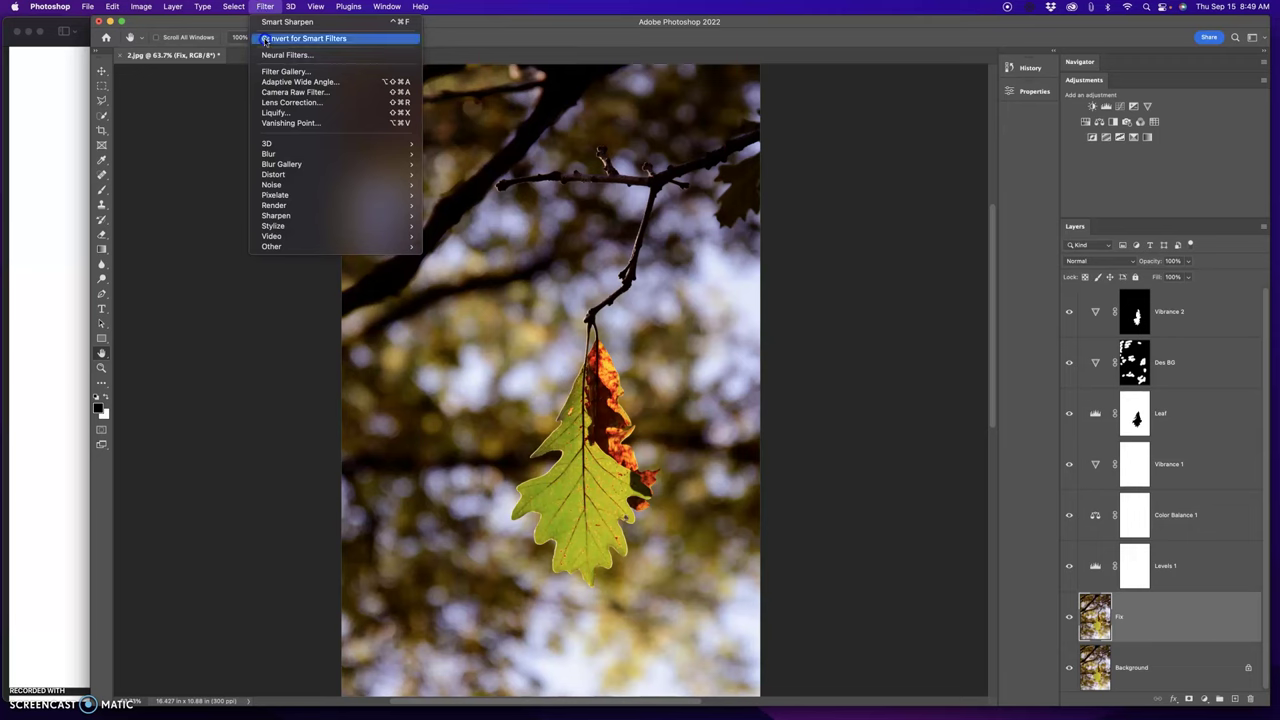
pyautogui.moveTo(291, 218)
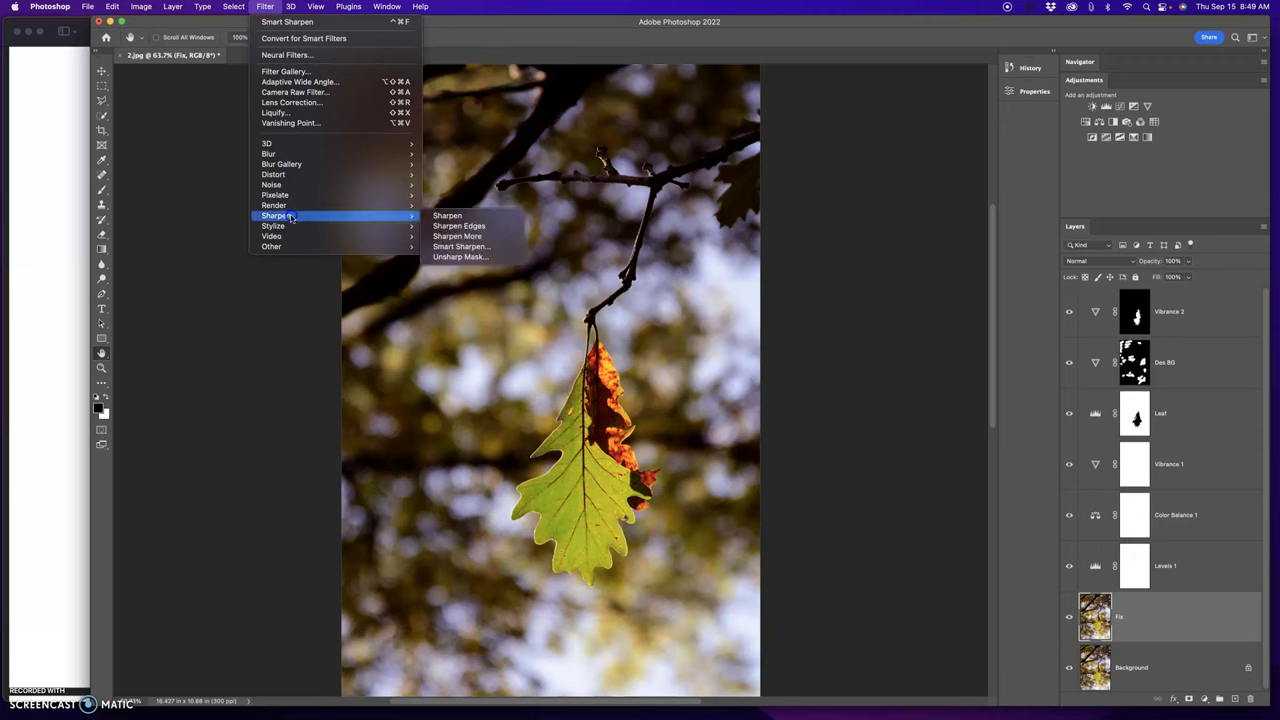
pyautogui.click(462, 246)
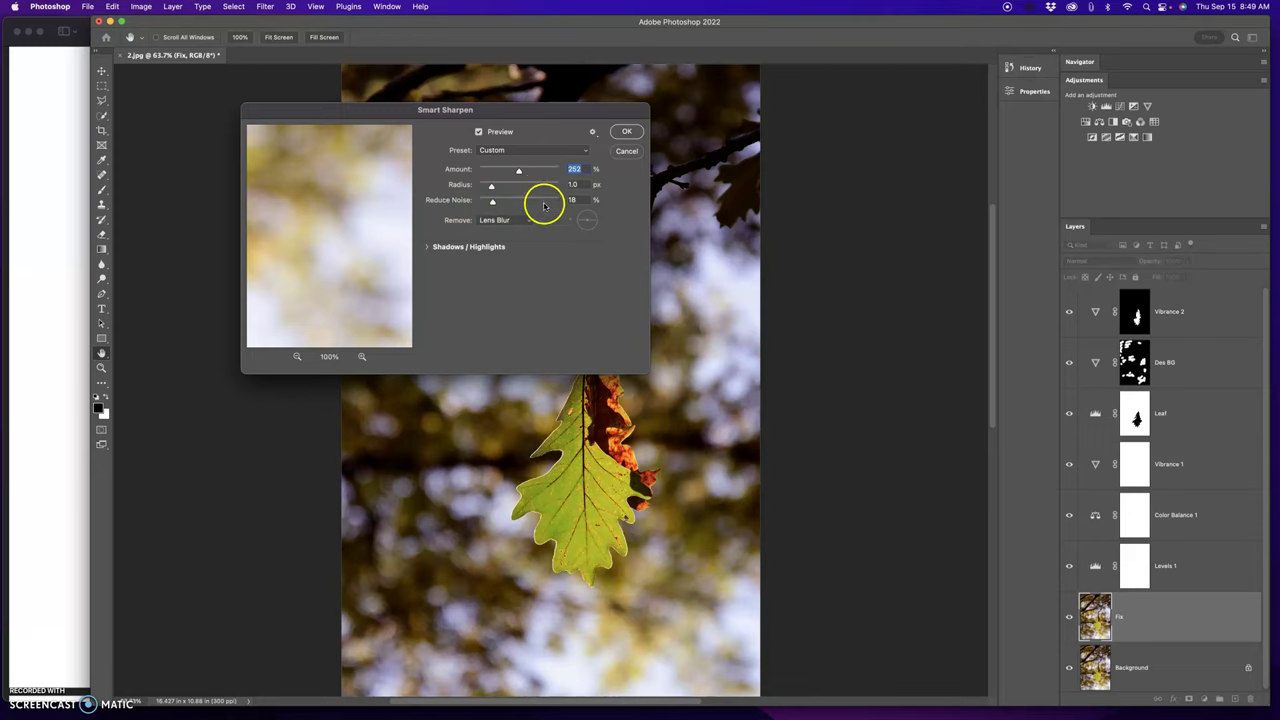
pyautogui.moveTo(519, 170); pyautogui.dragTo(468, 172)
pyautogui.moveTo(390, 279); pyautogui.dragTo(349, 234)
pyautogui.click(335, 401)
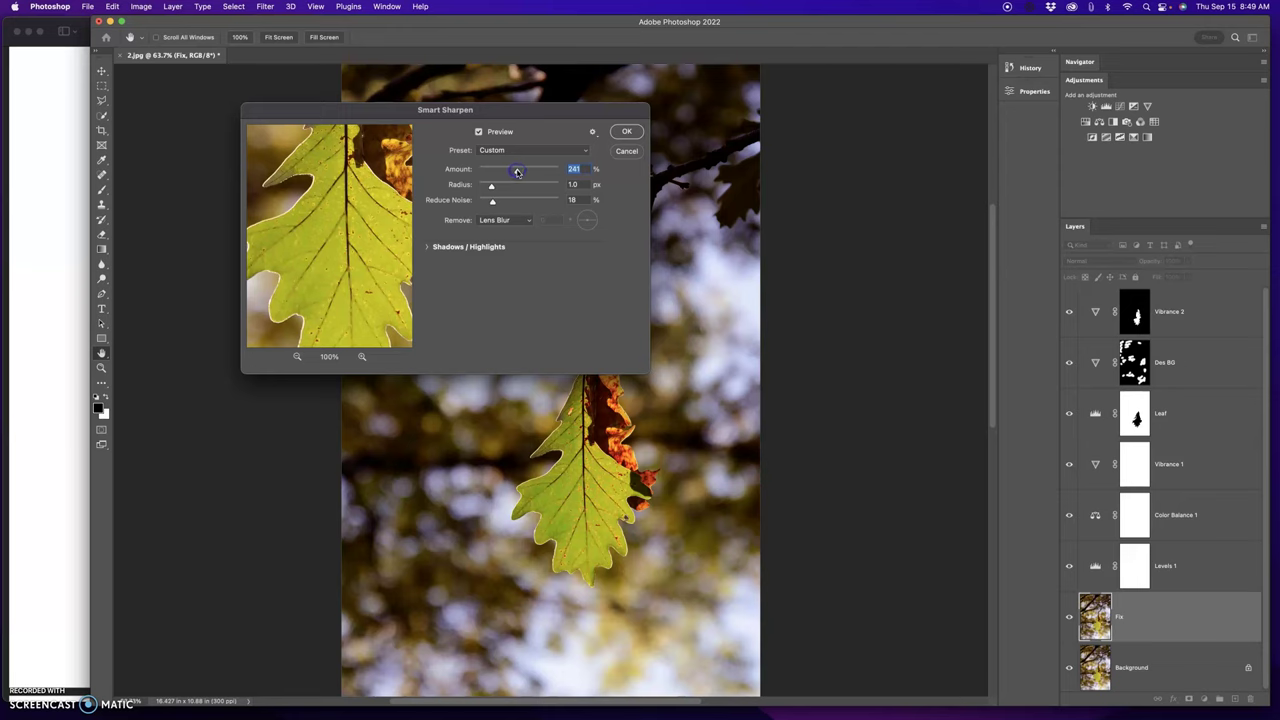
pyautogui.click(627, 131)
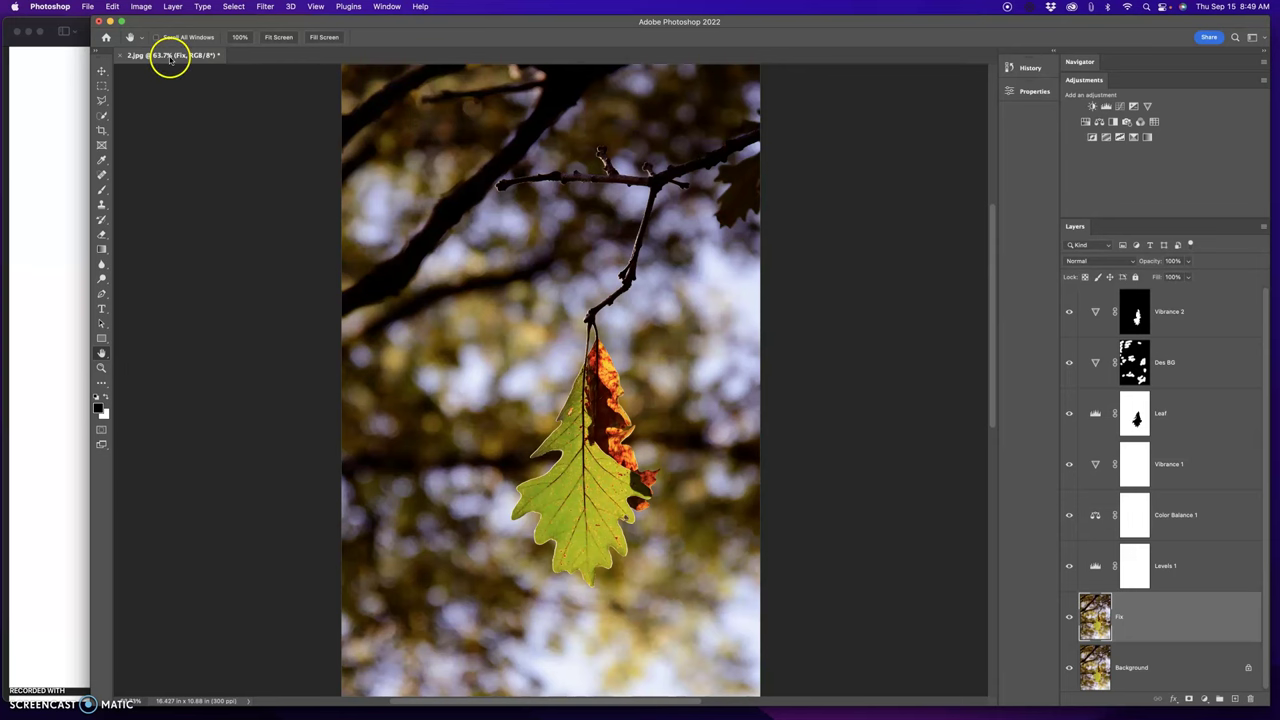
pyautogui.click(57, 126)
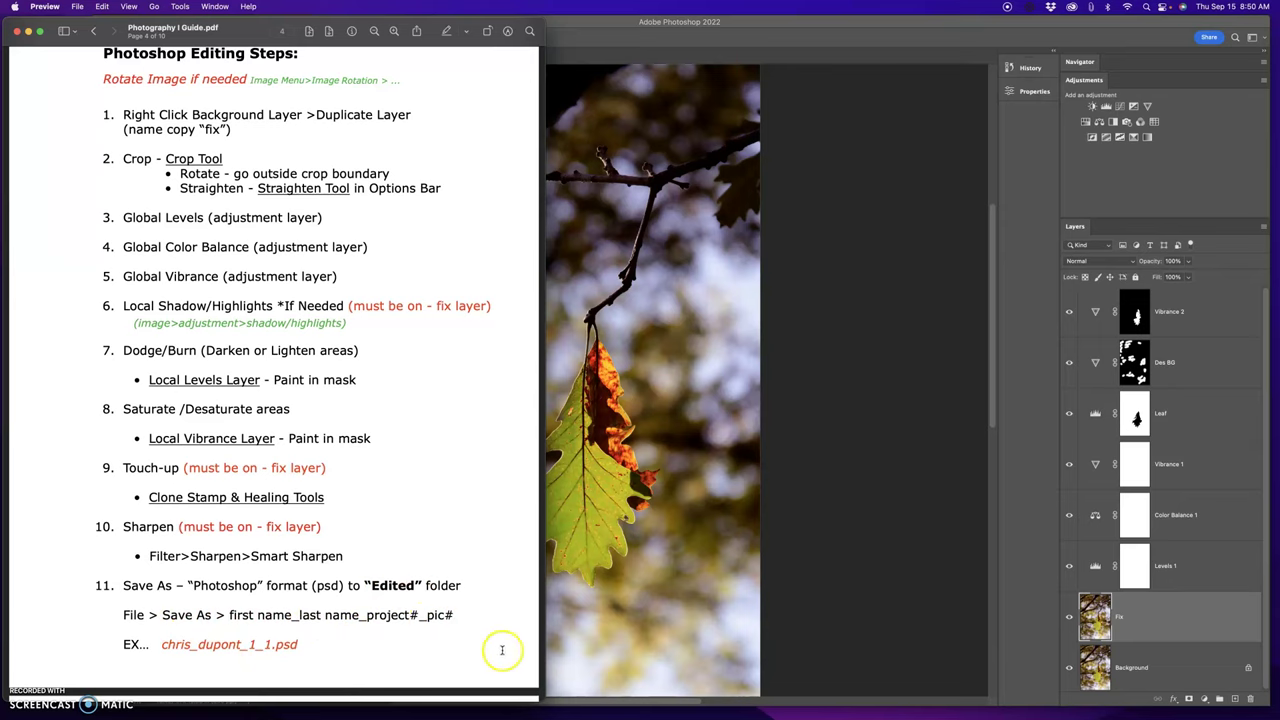
# Save the leaf photo to the Desktop in Photoshop PSD format, accepting the format options
pyautogui.click(570, 46)
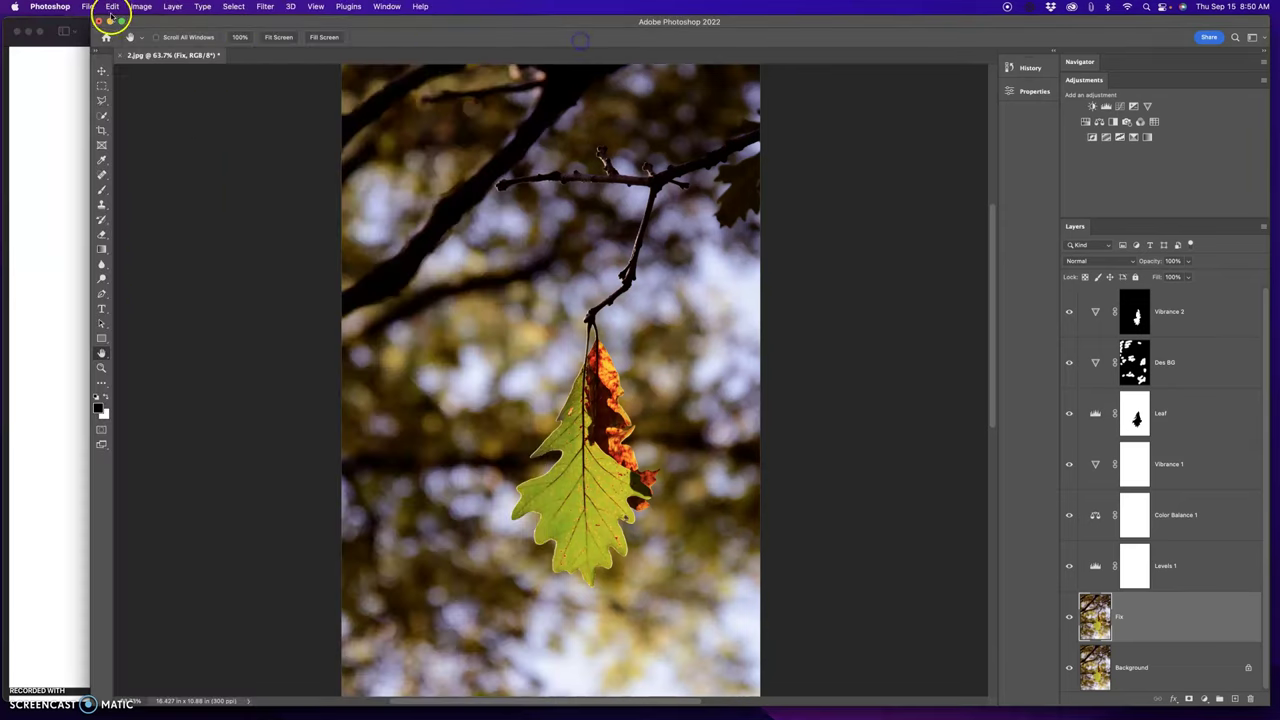
pyautogui.click(87, 7)
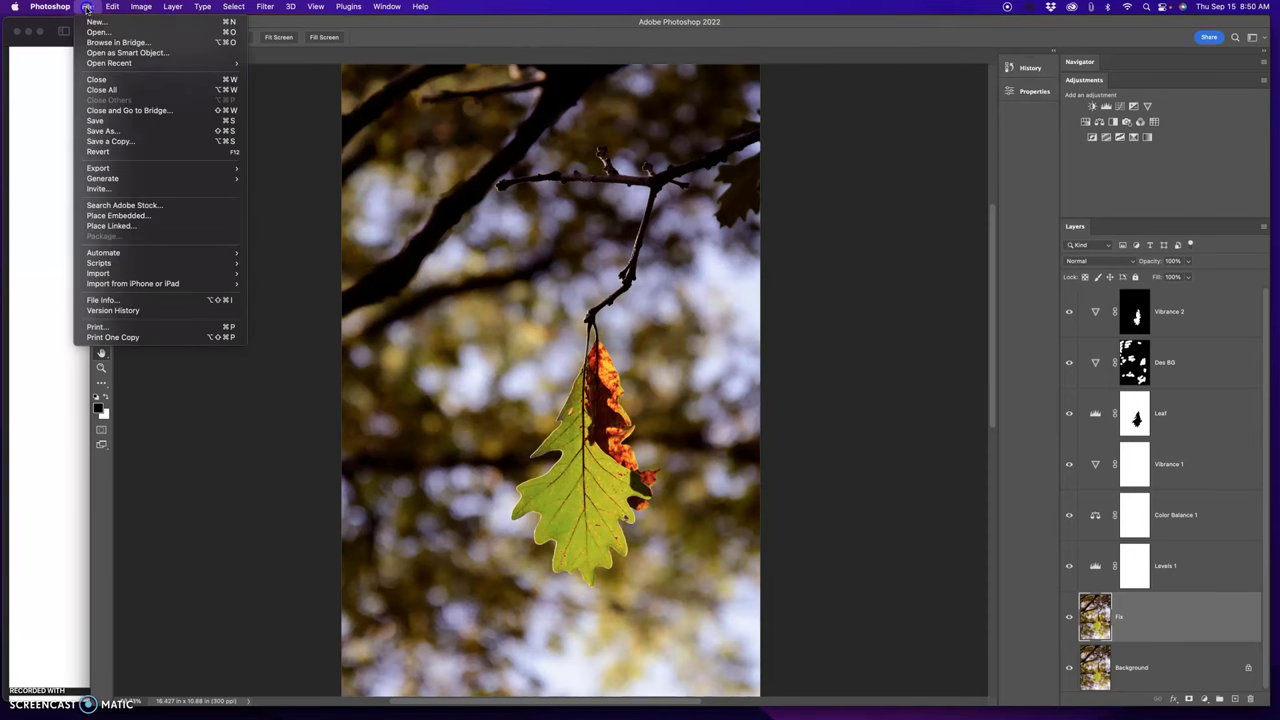
pyautogui.click(145, 131)
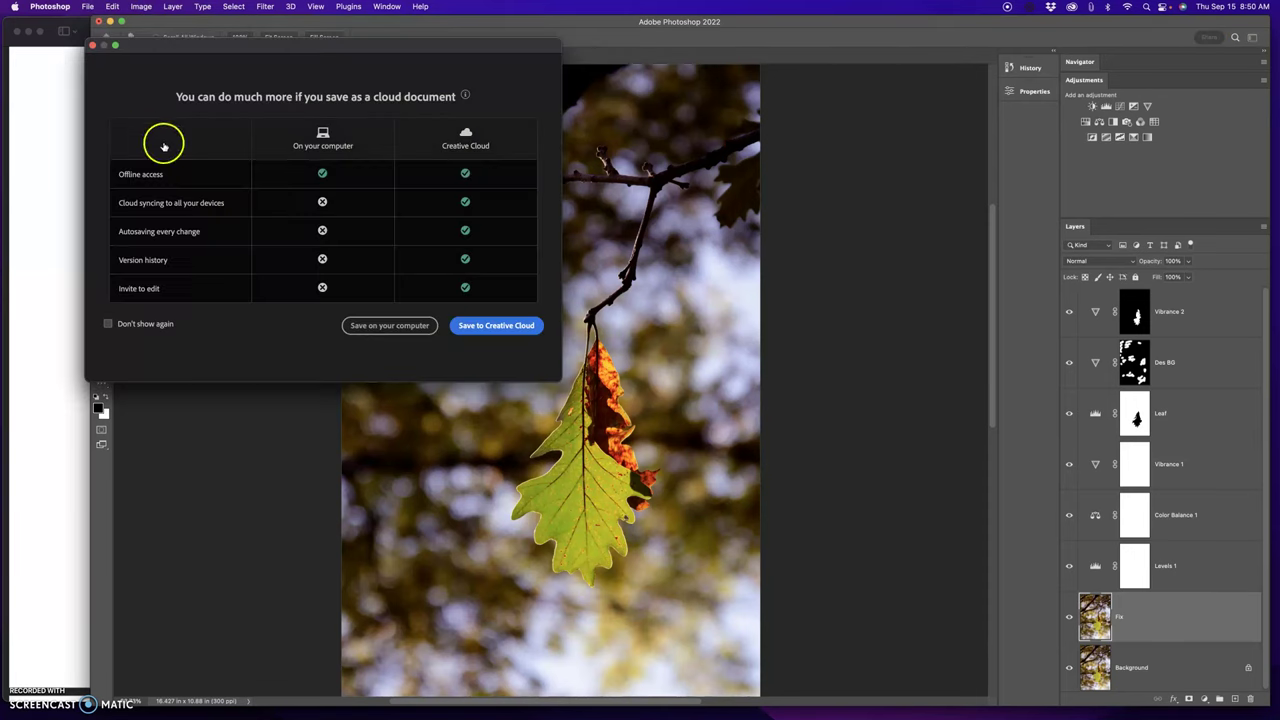
pyautogui.click(402, 325)
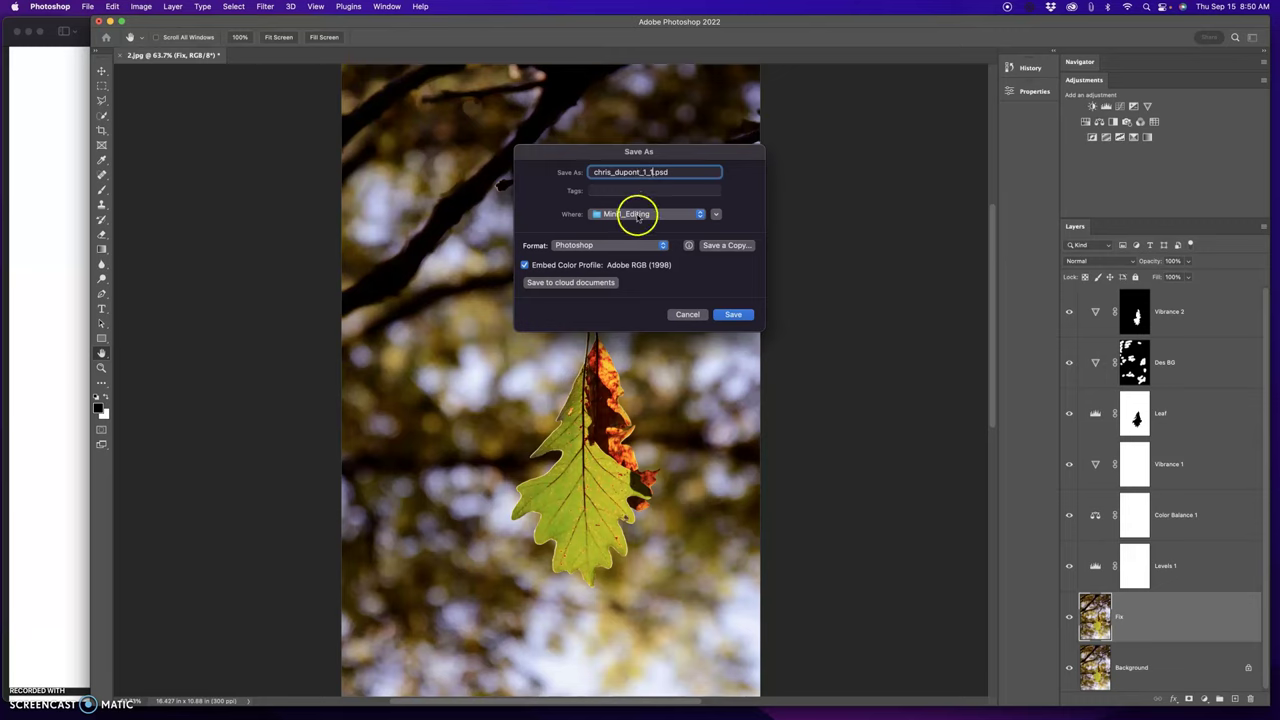
pyautogui.click(640, 215)
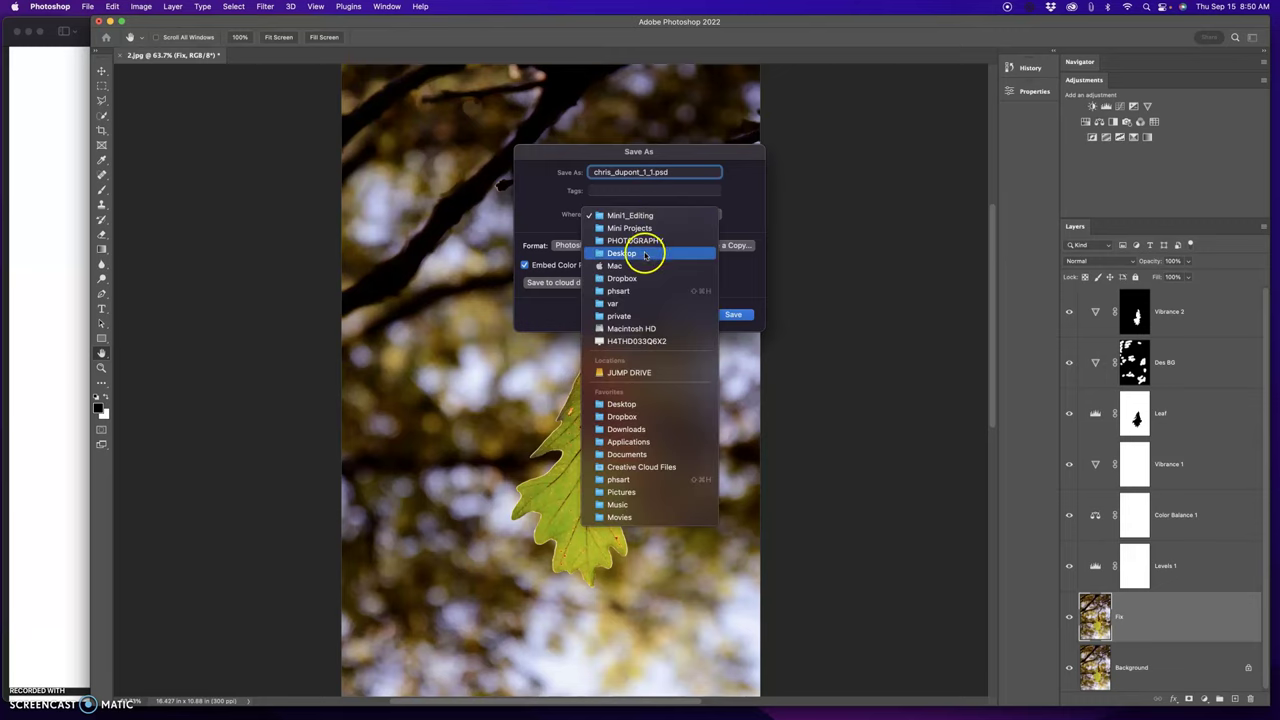
pyautogui.click(645, 253)
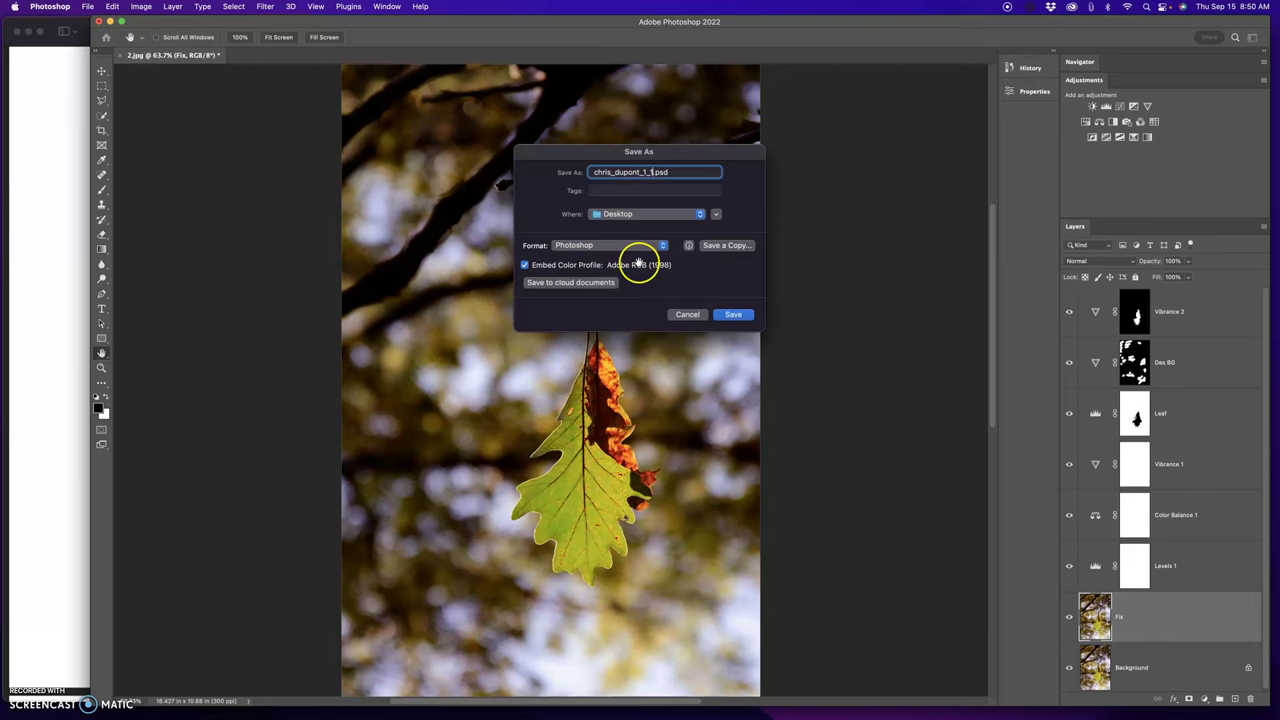
pyautogui.click(734, 315)
pyautogui.click(710, 329)
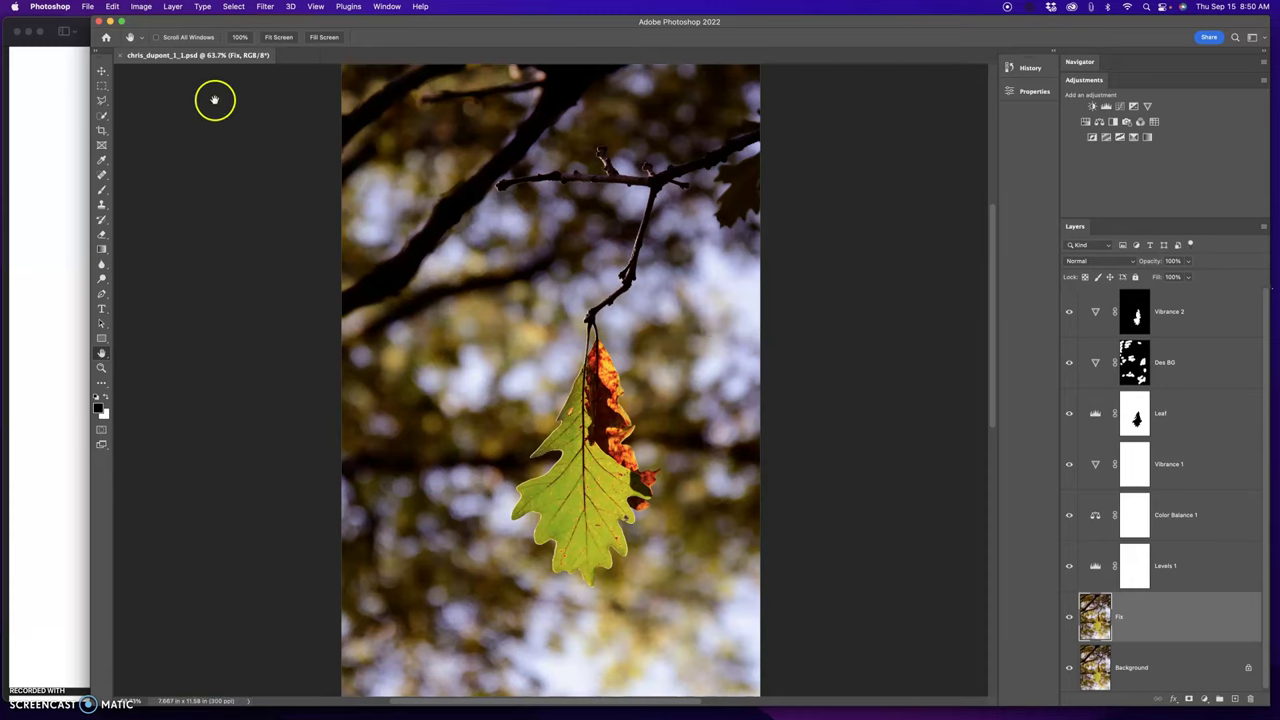
# Close the saved document and the editing guide PDF, and move the PSD to mid-desktop
pyautogui.click(99, 22)
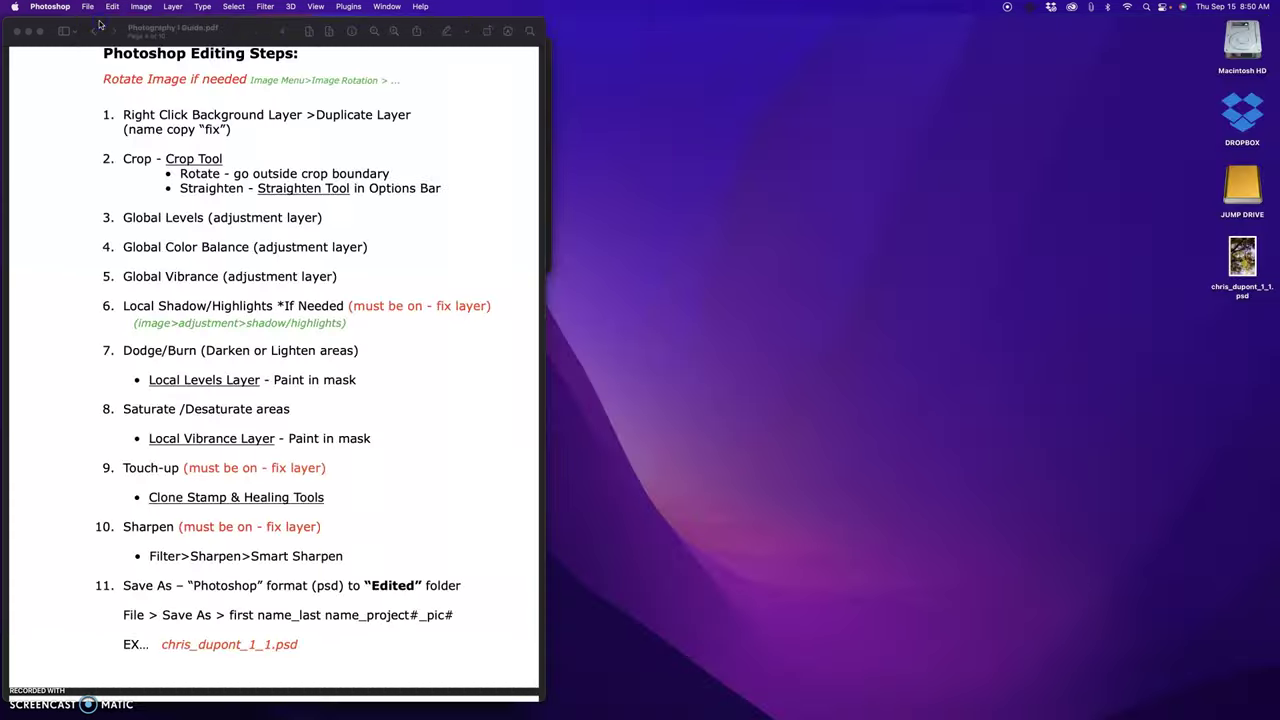
pyautogui.click(17, 31)
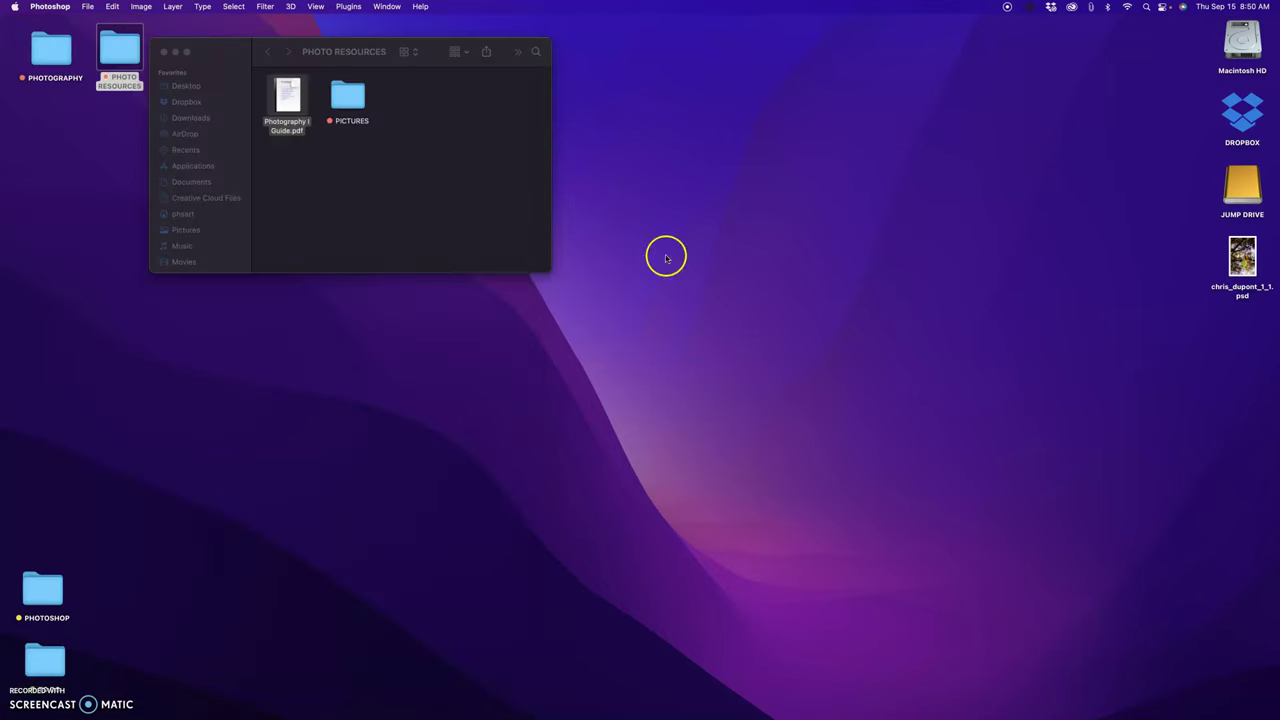
pyautogui.moveTo(1248, 278); pyautogui.dragTo(1015, 358)
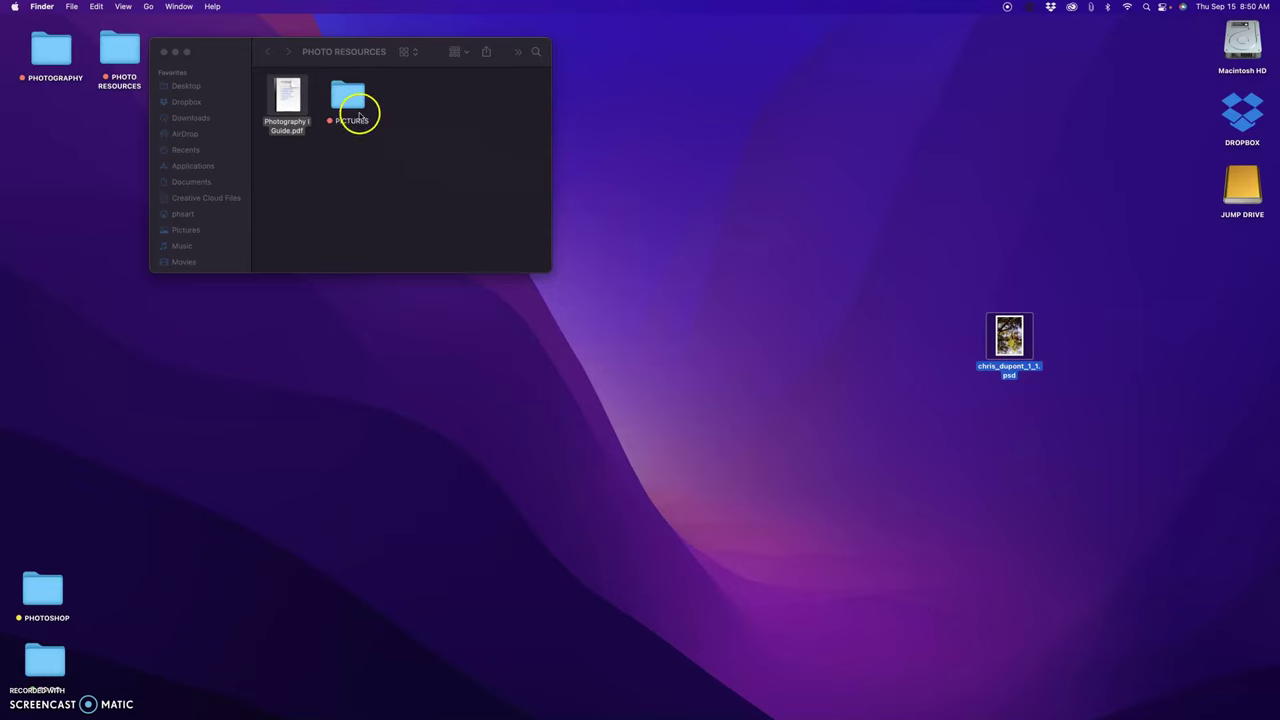
# In PICTURES > Project 1, drag the PSD into the Edited folder and open it to check
pyautogui.click(352, 100)
pyautogui.doubleClick(352, 100)
pyautogui.click(290, 93)
pyautogui.doubleClick(290, 93)
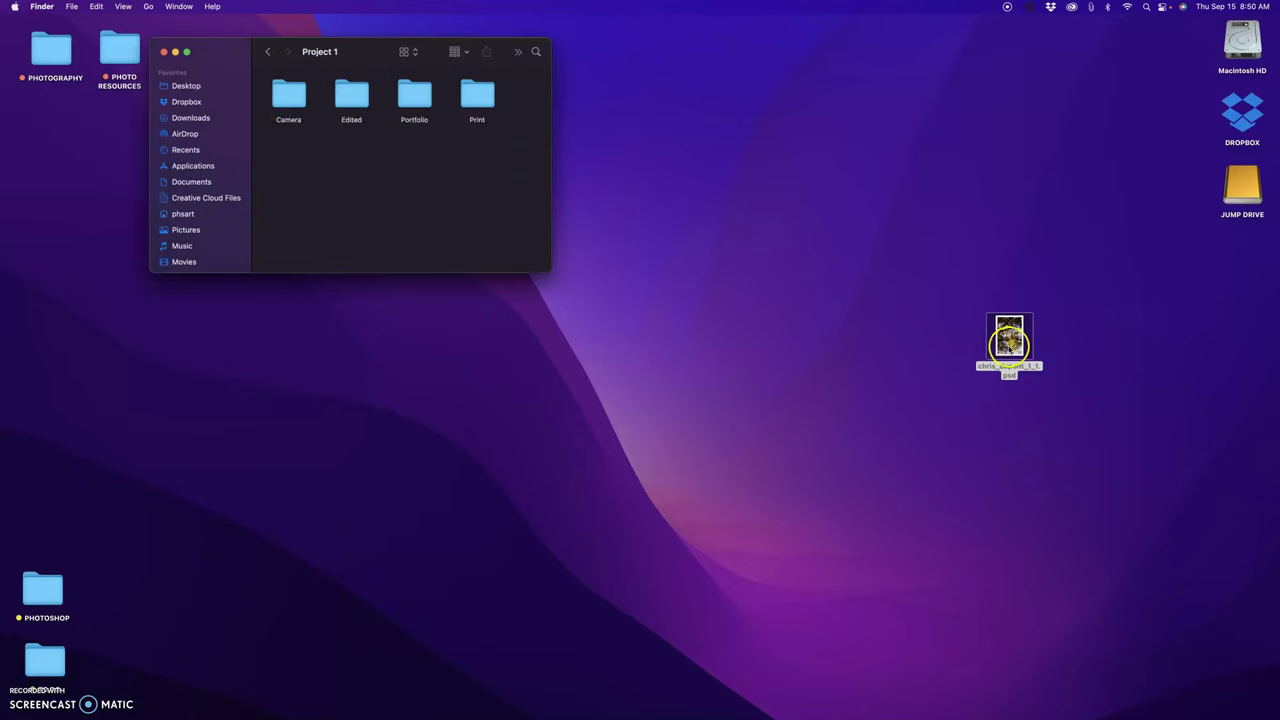
pyautogui.moveTo(1008, 340); pyautogui.dragTo(358, 104)
pyautogui.doubleClick(352, 96)
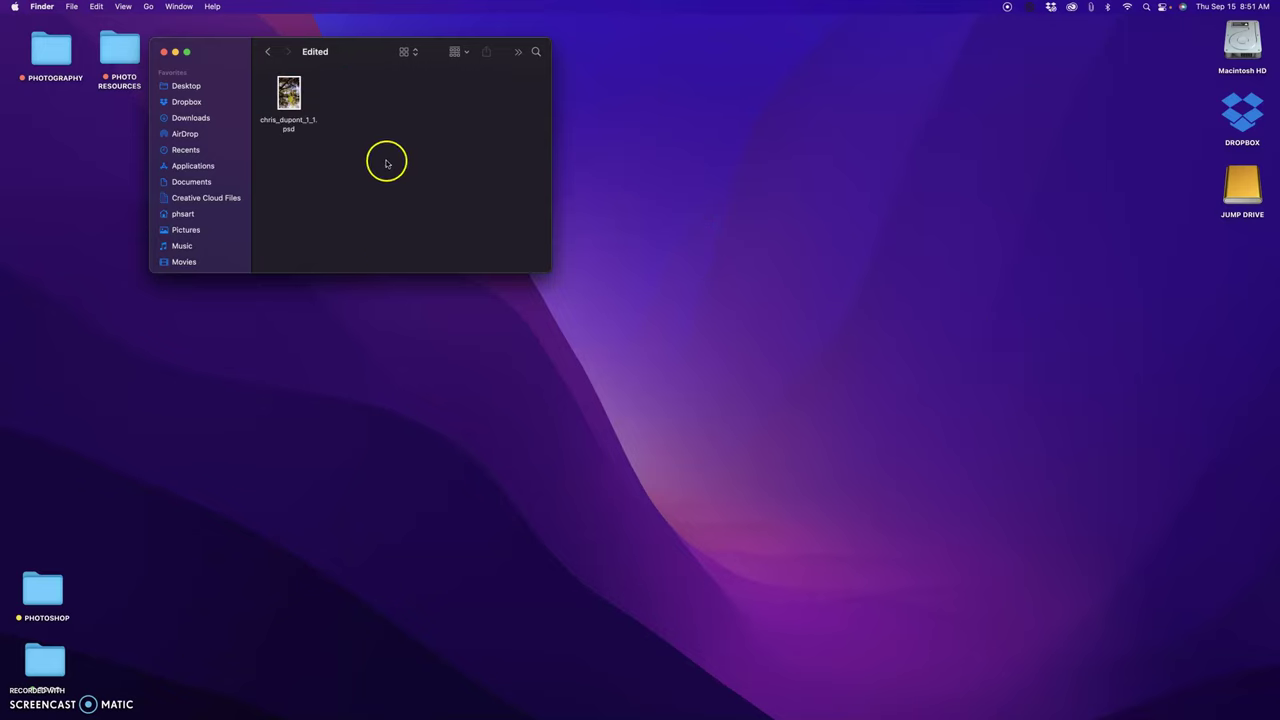